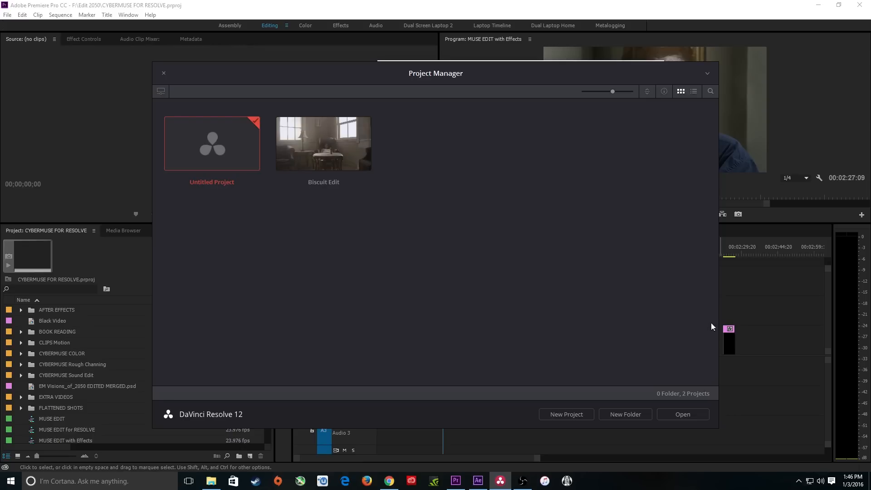
- Switch to Premiere Pro, show the MUSE EDIT sequence, play its opening briefly and park the playhead at 00:00:08:14
left_click(743, 315)
left_click(329, 232)
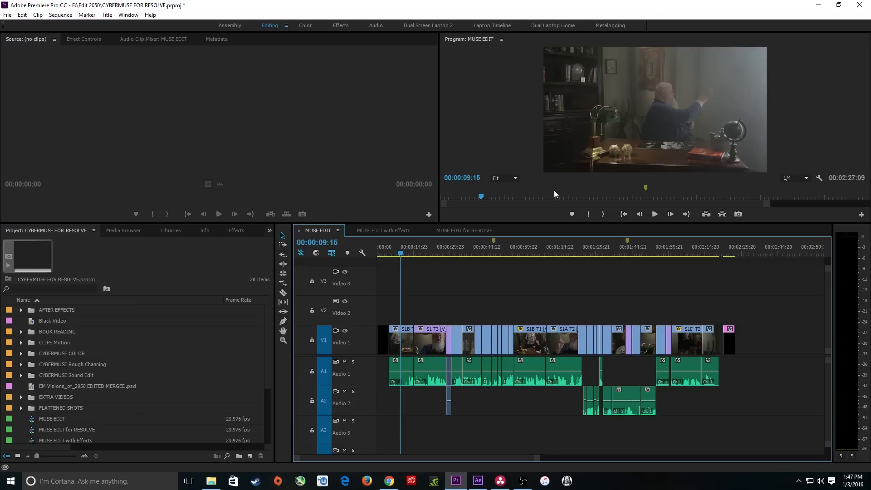
left_click(391, 253)
key("space")
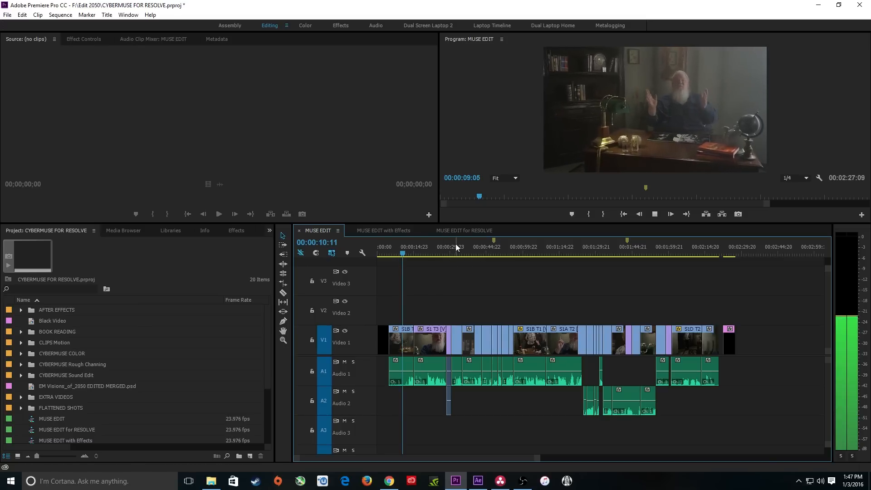
key("space")
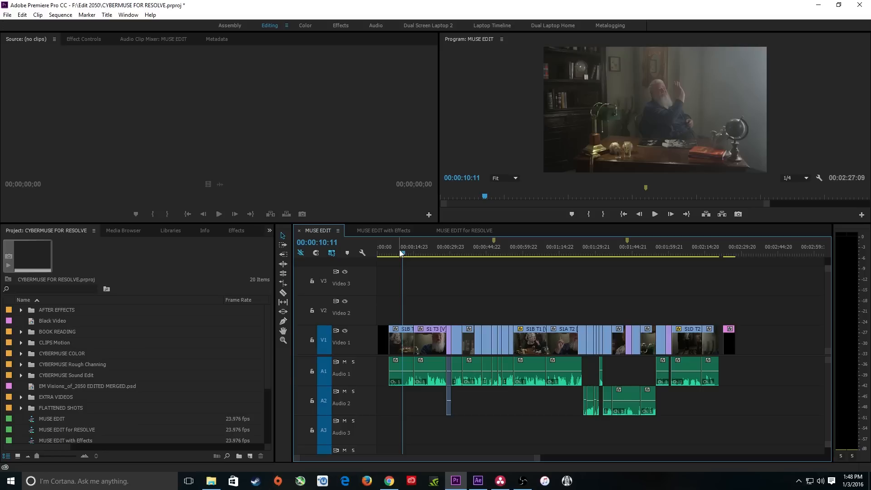
left_click(399, 251)
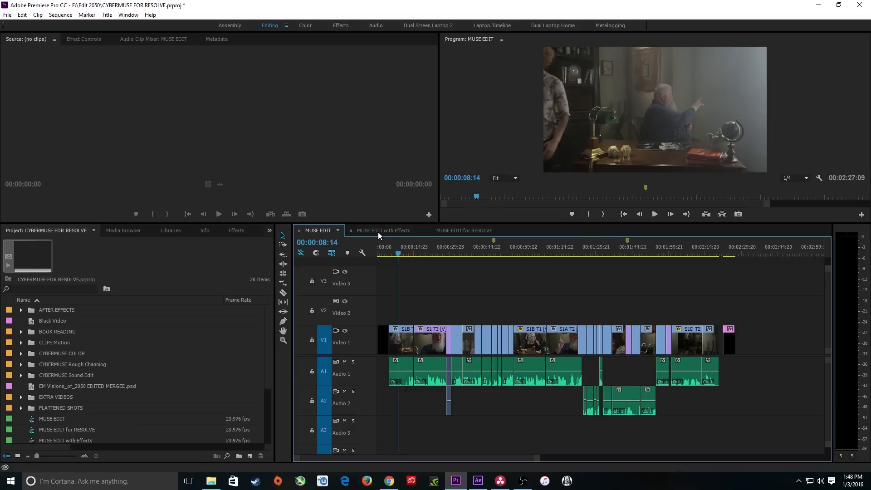
- Duplicate the first S1B T1 video clip onto Video 2 directly above the original and check its available clip commands
key("=")
key("=")
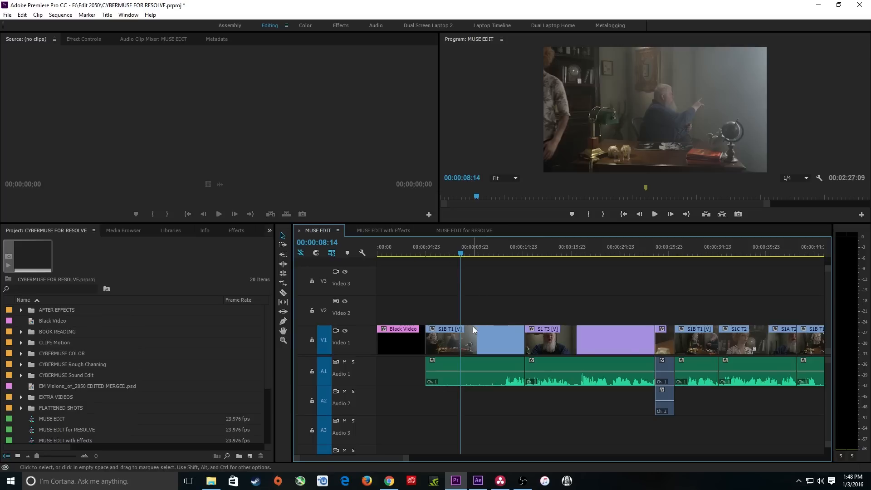
left_click(469, 346)
left_click_drag(469, 342, 470, 325)
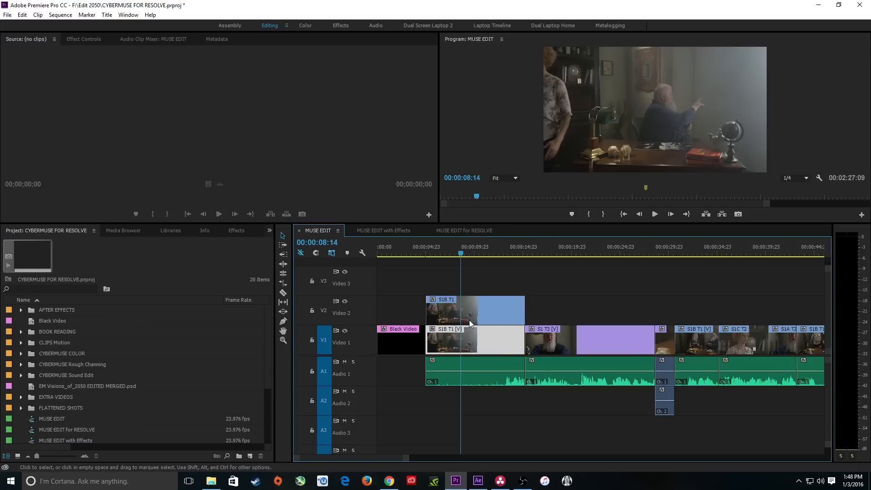
left_click(470, 308)
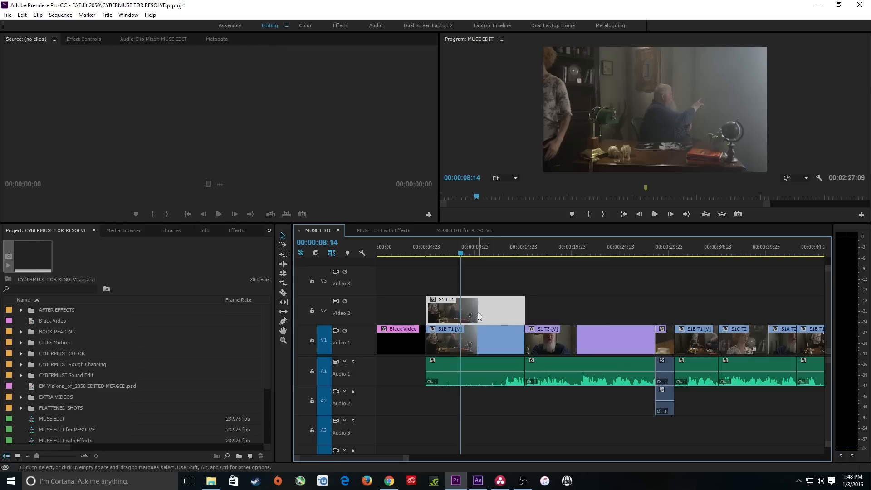
right_click(478, 314)
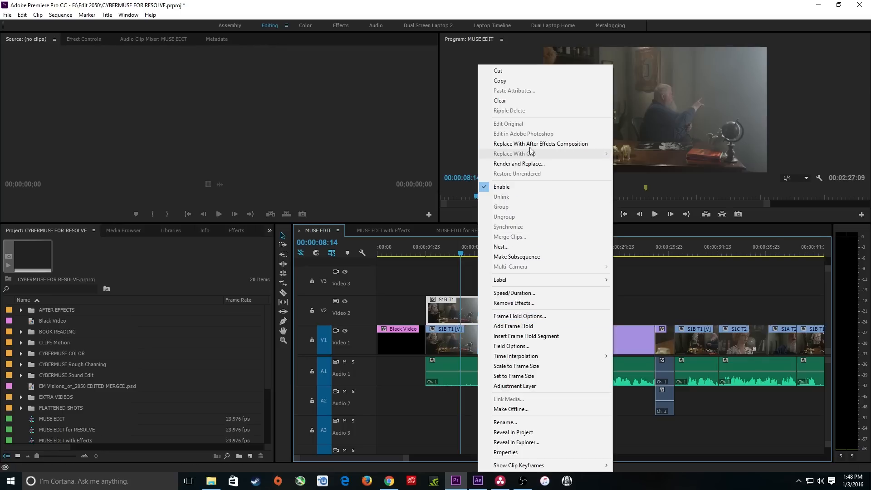
left_click(453, 262)
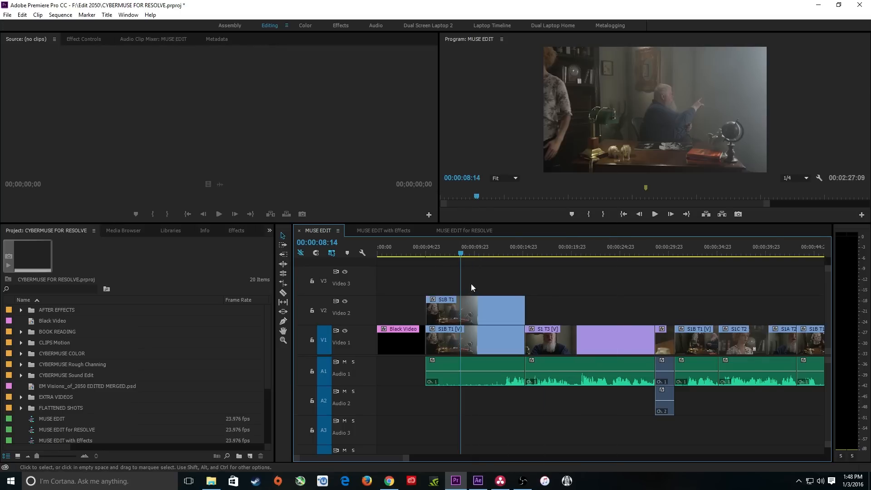
- Delete the duplicate S1B T1 clip from Video 2
left_click(468, 304)
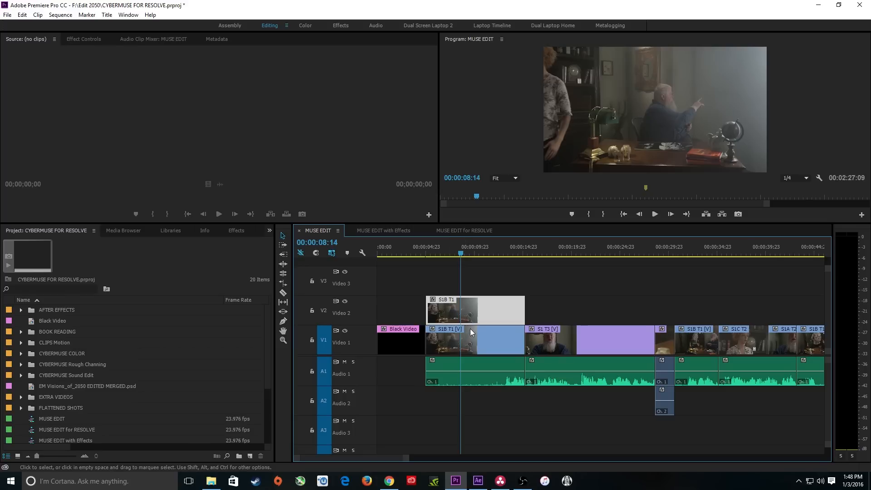
key("Delete")
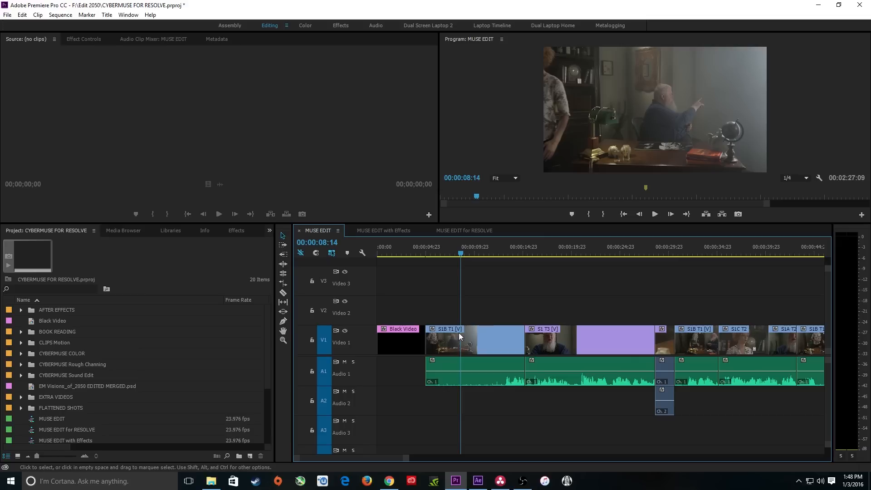
- Show the MUSE EDIT with Effects sequence, move the playhead to 00:00:17:17 and select the first CYBERMUSE Rough clip on Video 2
left_click(393, 231)
left_click_drag(429, 249, 420, 251)
key("minus")
key("equal")
key("equal")
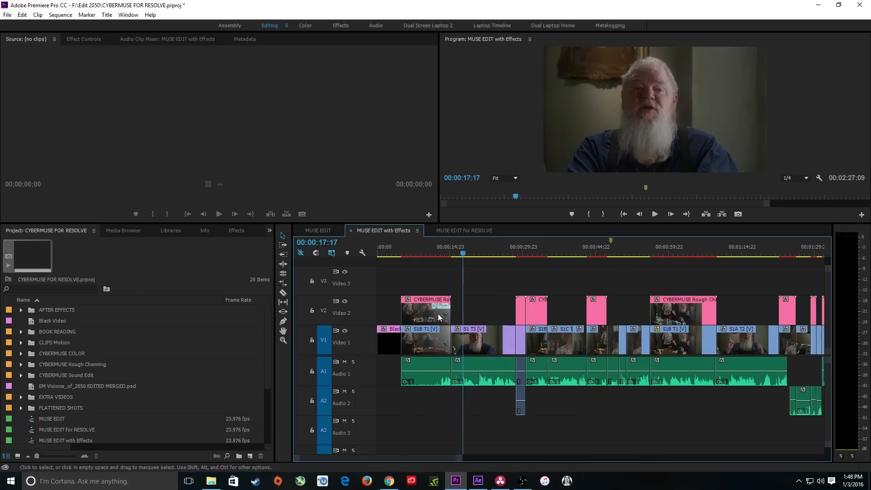
left_click(428, 300)
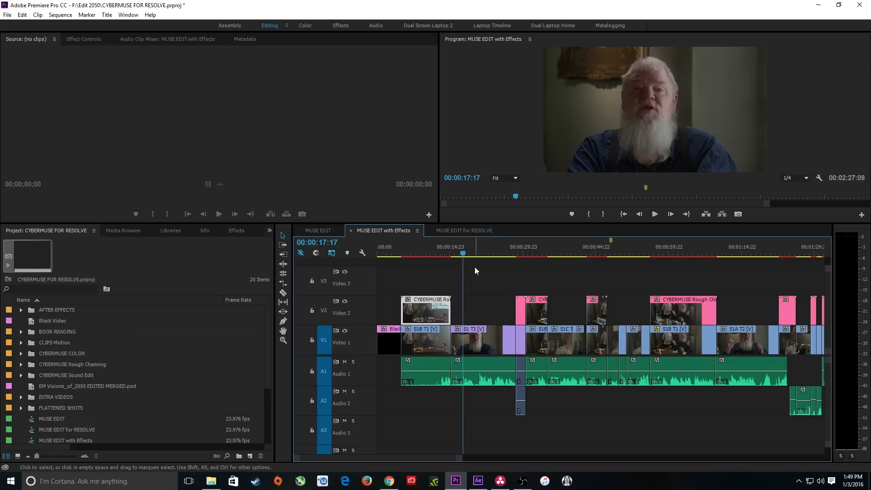
key("minus")
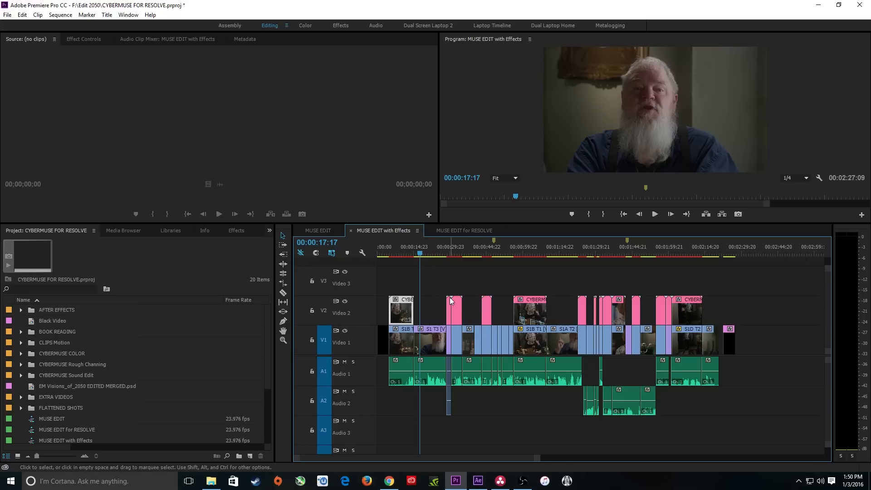
- Switch to Chrome and show the open Avid Codecs 2.3.7 Download page
left_click(389, 481)
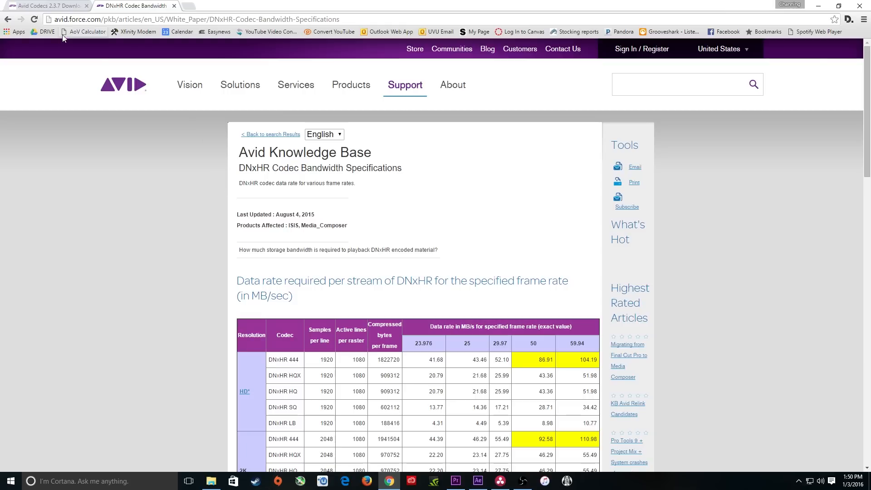
left_click(58, 8)
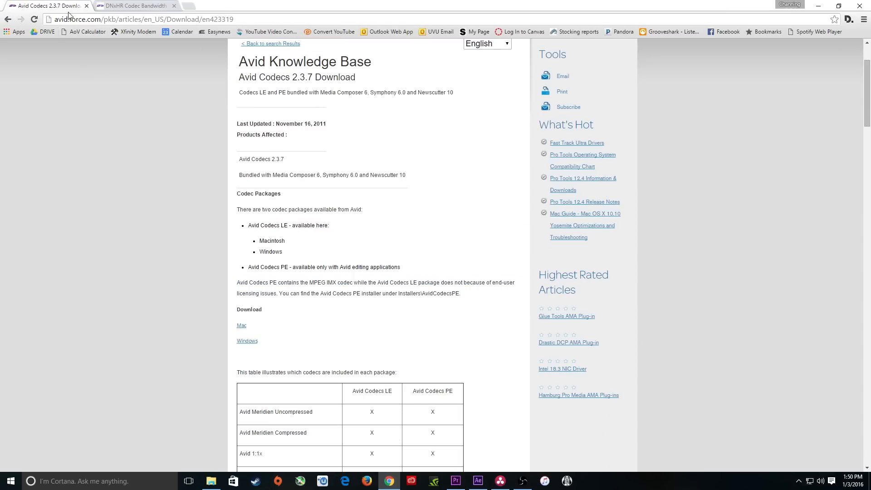
- Enter the search text "avid codecs 2.3.7" in a new browser tab, then close that tab without running the search
left_click(188, 6)
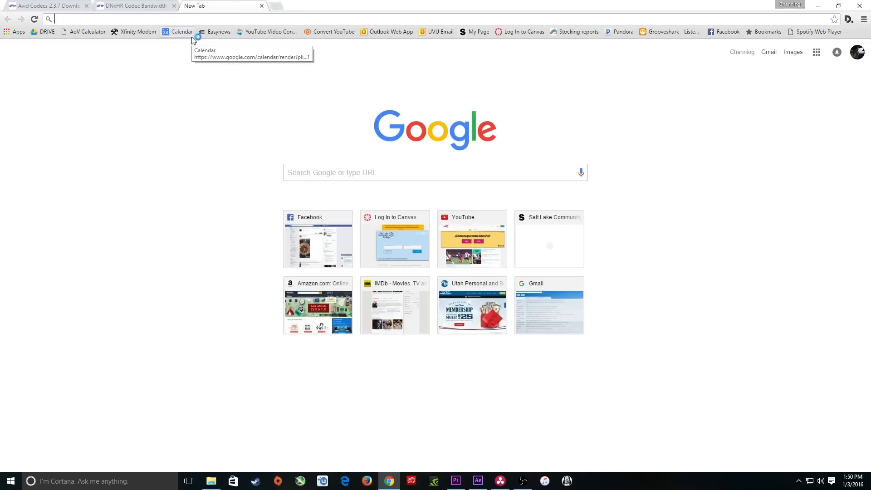
type("avid codec")
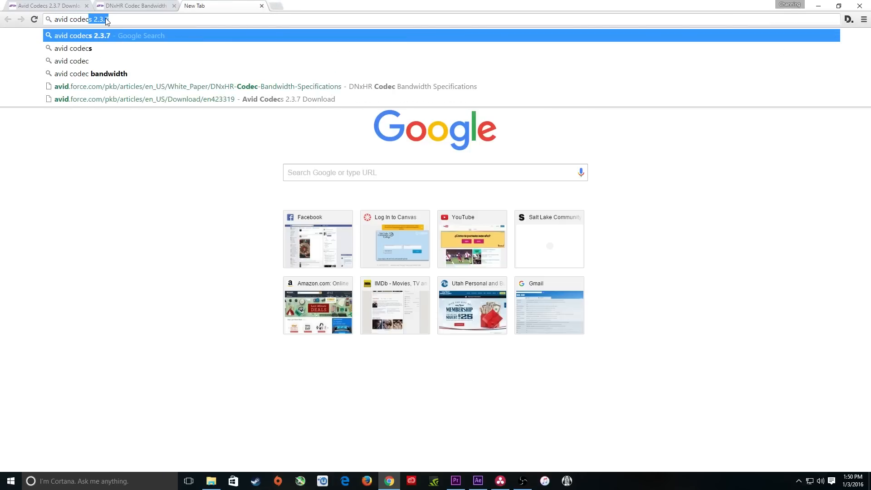
type("s 2.3.7")
left_click_drag(101, 19, 57, 21)
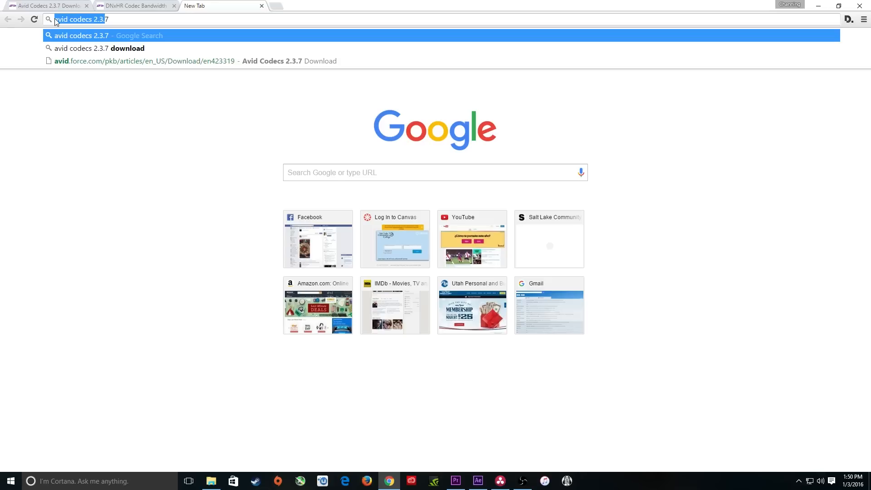
left_click(109, 20)
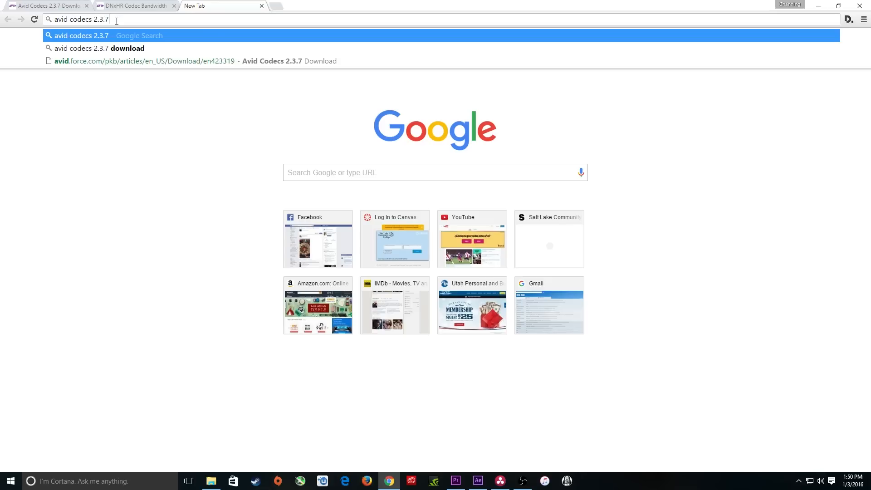
left_click_drag(120, 20, 59, 18)
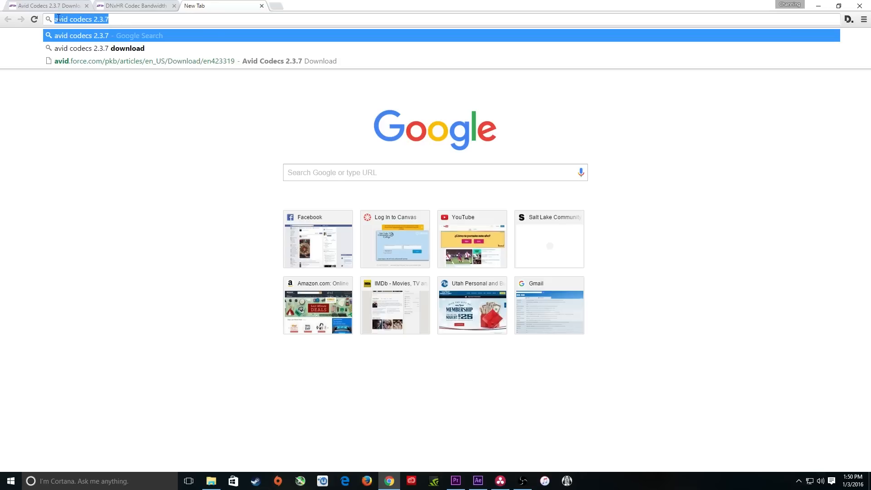
left_click(120, 23)
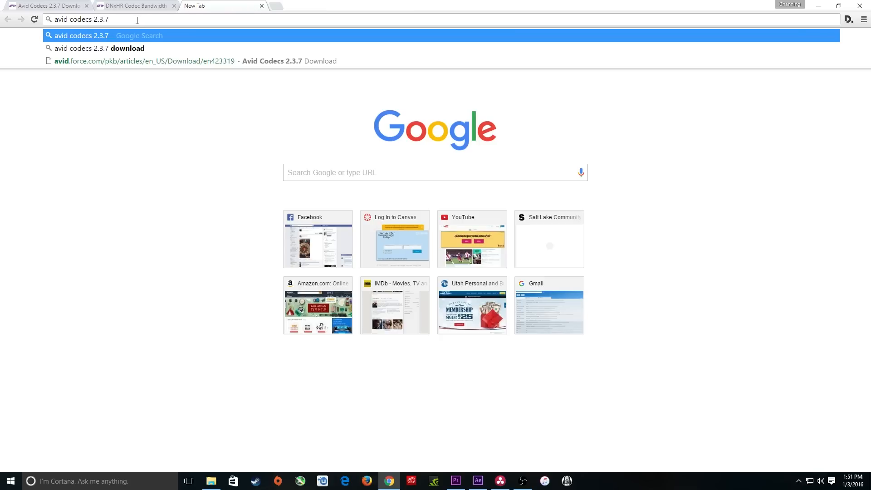
left_click(260, 7)
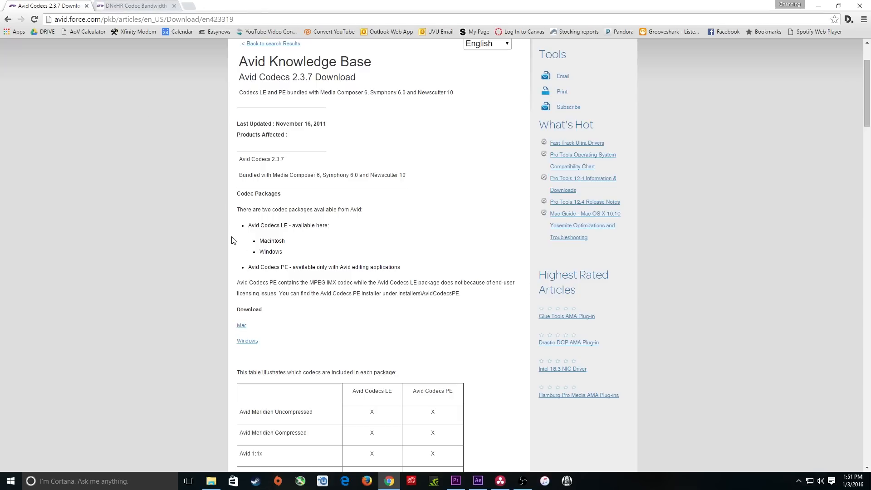
- Examine the Mac and Windows download links and the table of included codecs on the Avid Codecs 2.3.7 page
scroll(288, 321, "down", 3)
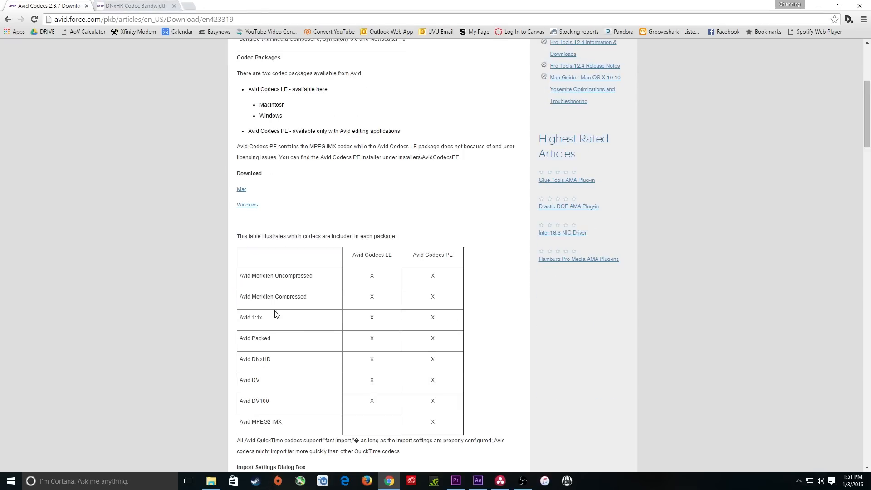
scroll(276, 314, "up", 1)
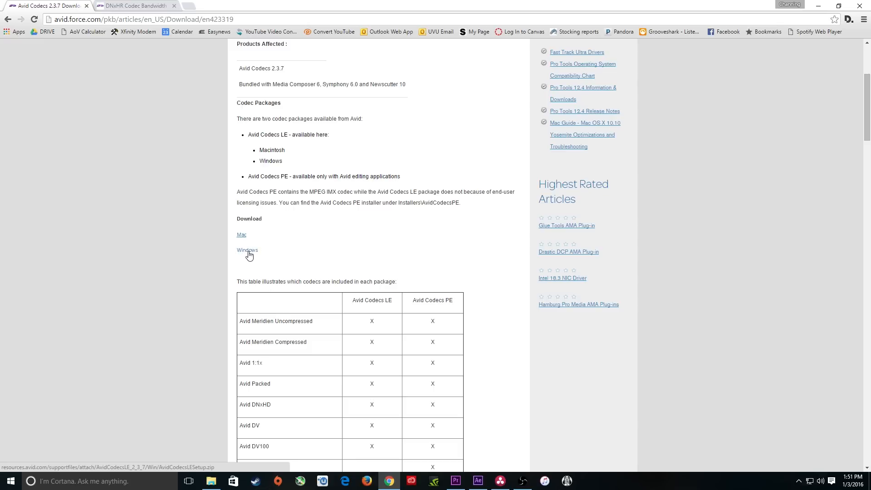
left_click(456, 481)
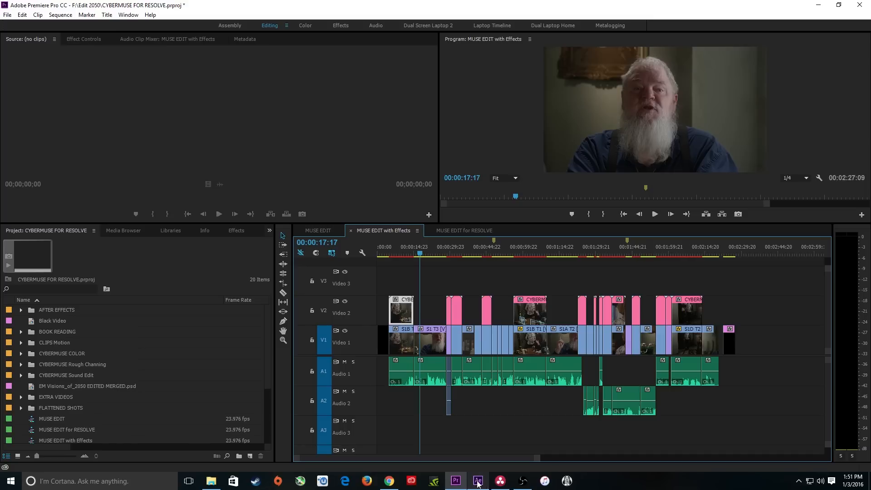
left_click(393, 486)
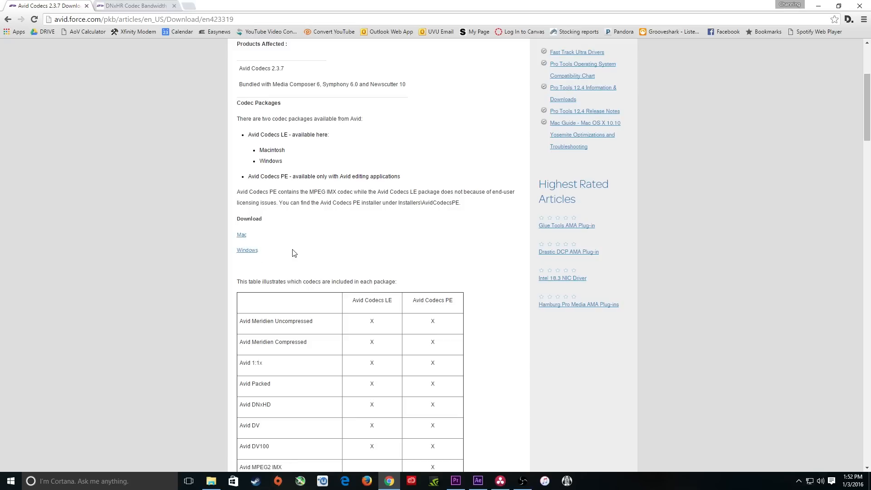
scroll(294, 253, "down", 4)
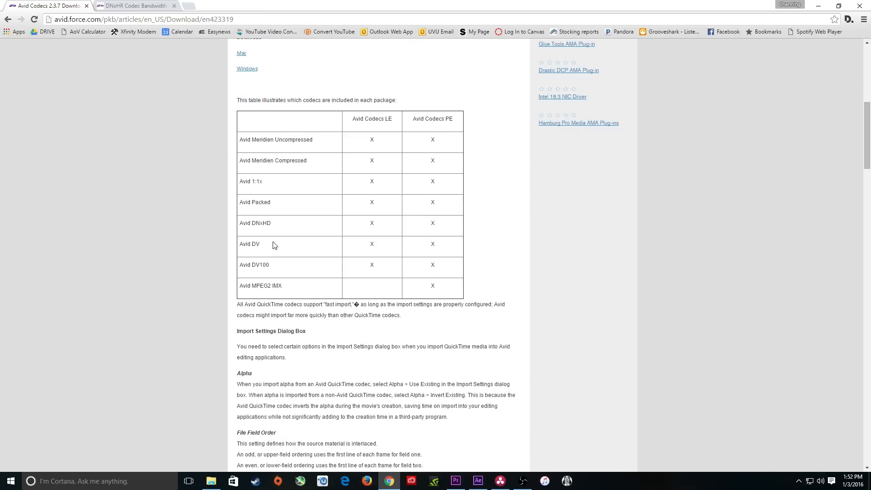
scroll(318, 244, "up", 4)
scroll(317, 245, "up", 4)
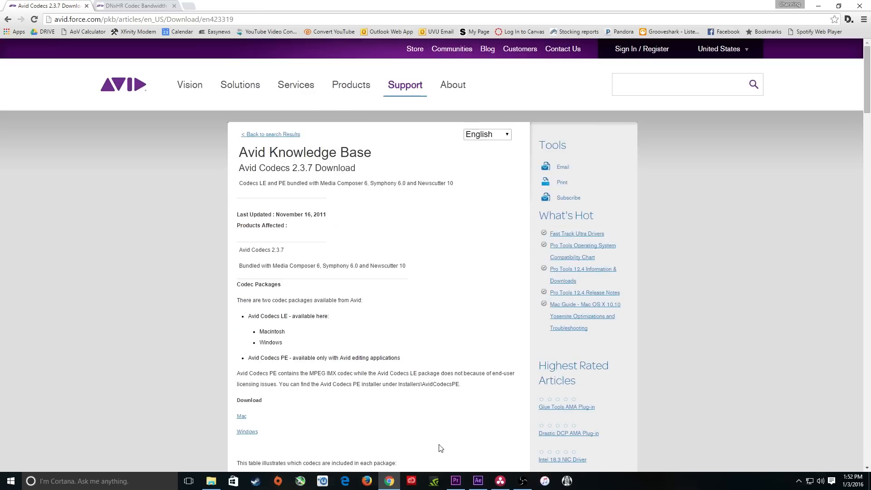
- Switch to Premiere Pro, open the export settings for MUSE EDIT with Effects and set the format to DNxHR/DNxHD MXF OP1a
left_click(456, 481)
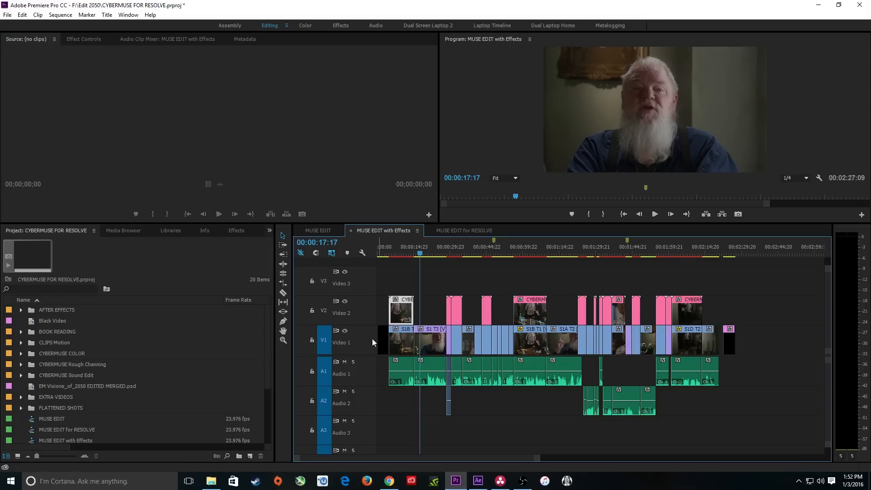
key("ctrl+m")
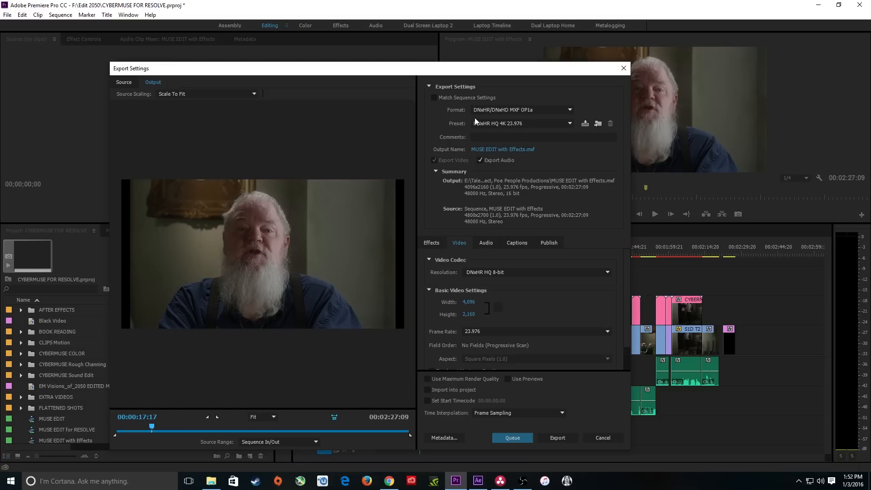
left_click(499, 110)
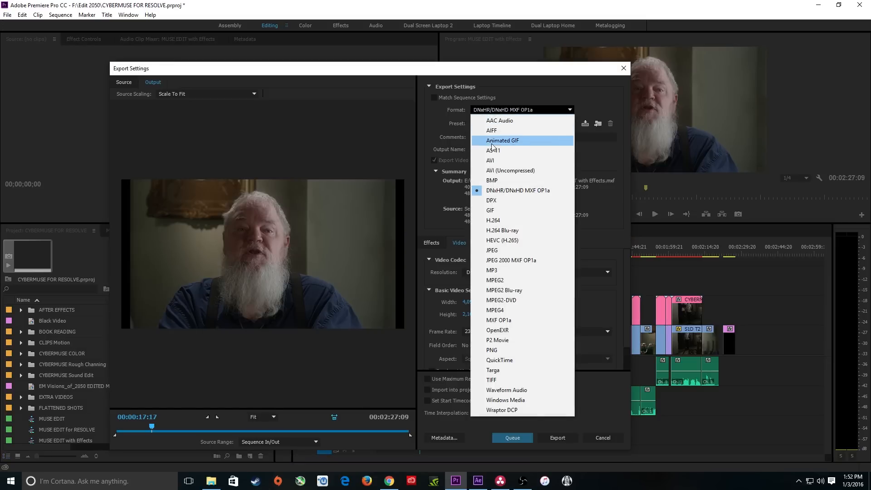
left_click(497, 113)
left_click(497, 113)
left_click(499, 191)
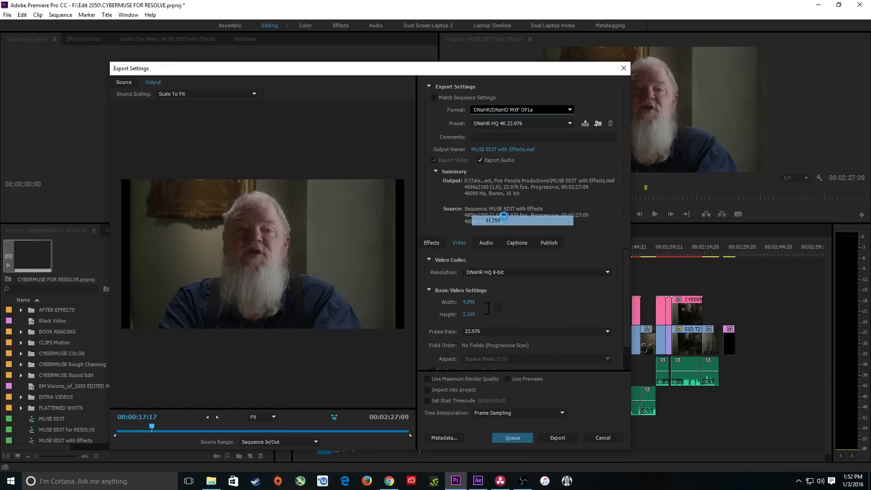
left_click(498, 112)
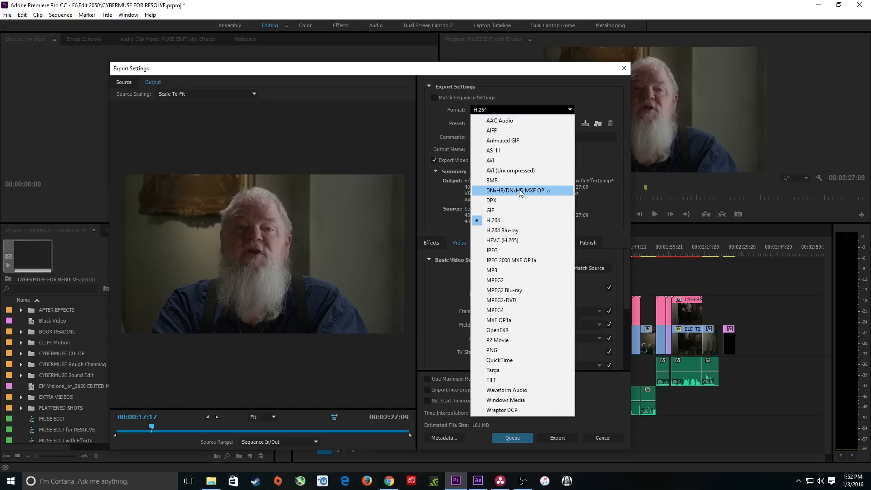
left_click(521, 191)
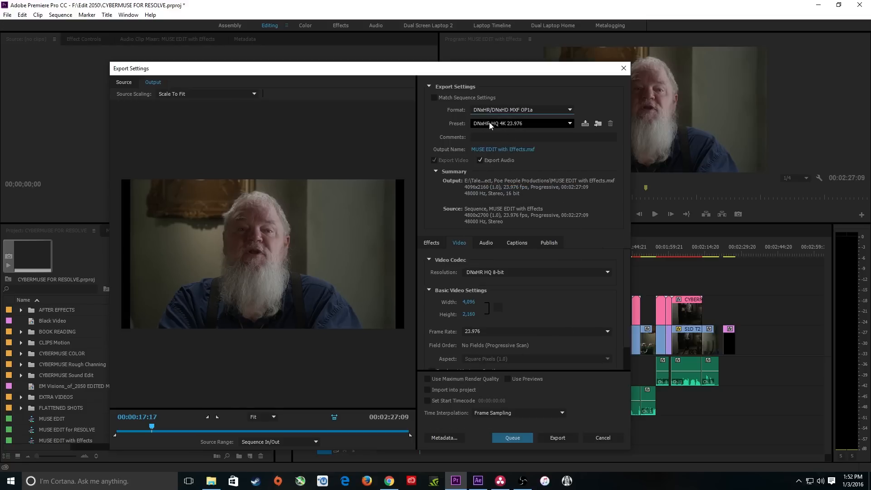
- Look through the DNxHR and DNxHD export presets, then close the list without changing the preset
left_click(502, 123)
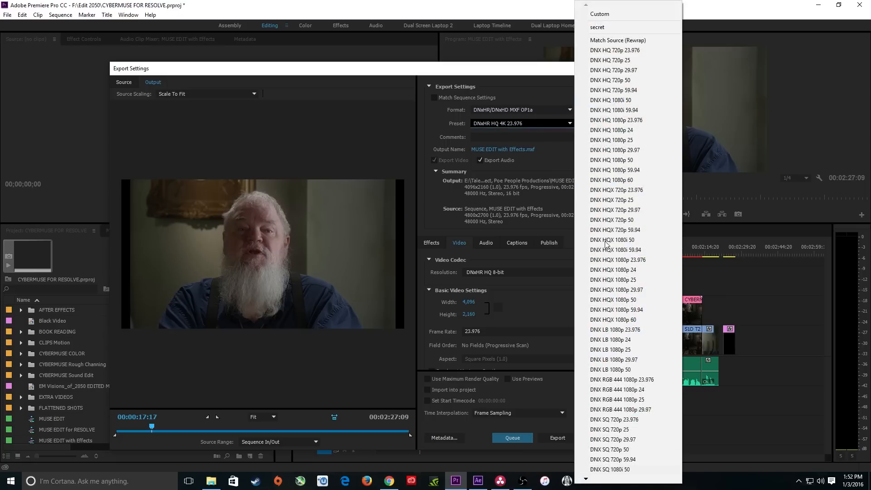
mouse_move(586, 481)
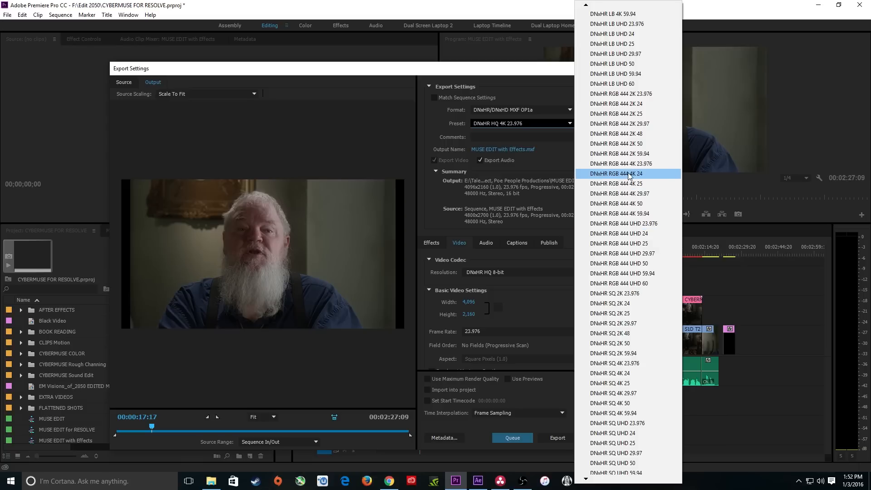
scroll(622, 90, "up", 4)
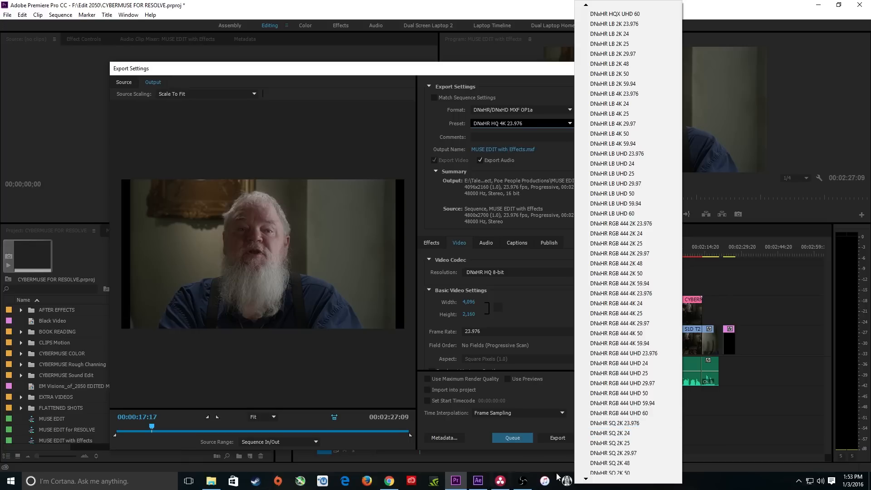
left_click(688, 485)
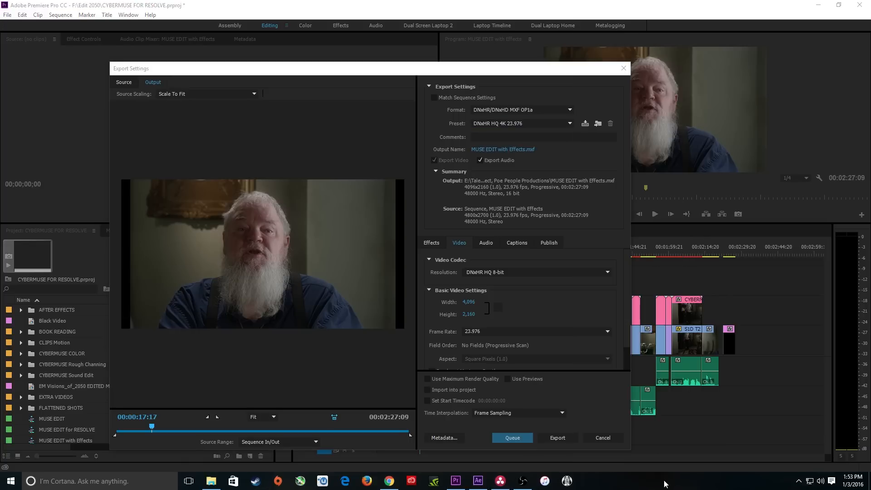
- Switch to Chrome and search Google for "avid codec bandwidth" in a new browser tab
left_click(389, 481)
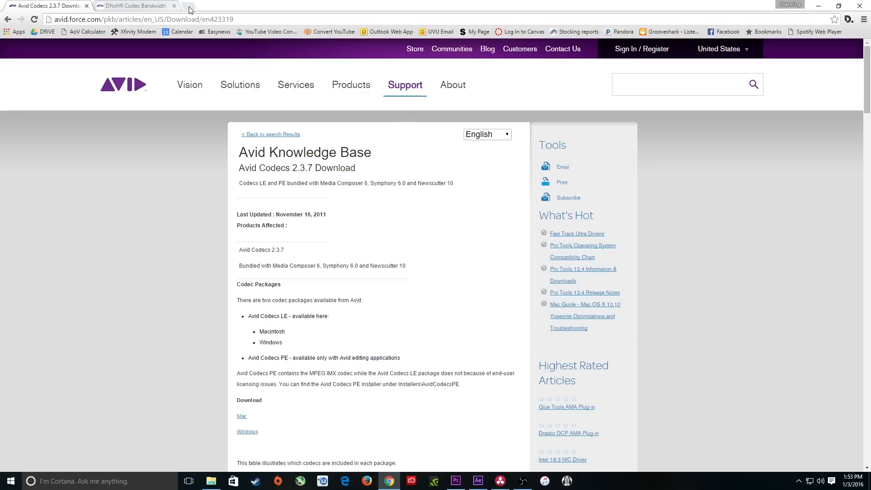
left_click(151, 7)
left_click(187, 7)
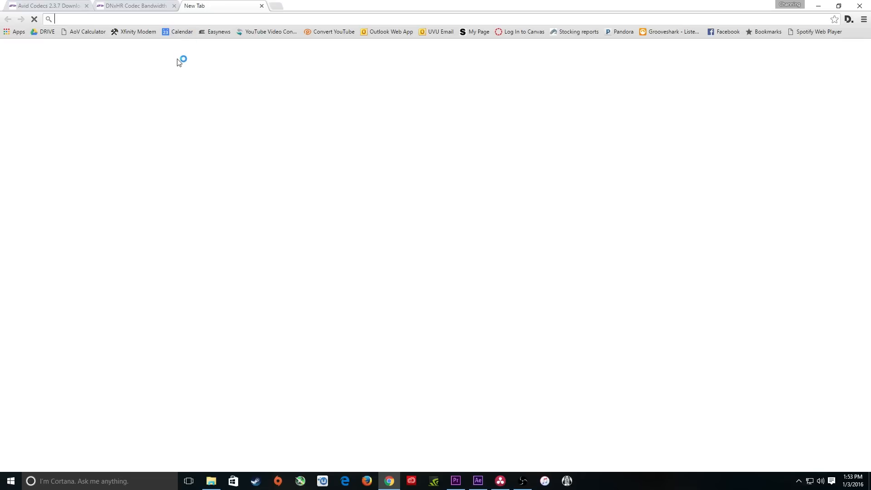
type("avid ")
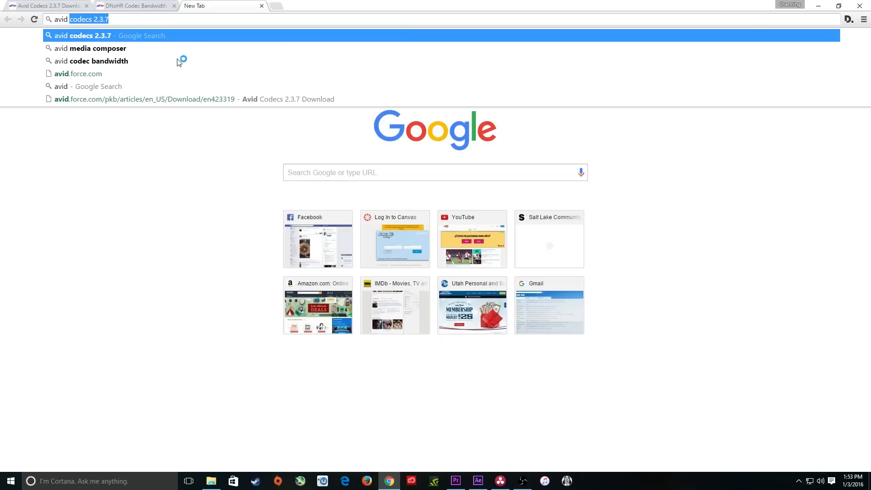
type("codec bandwidth")
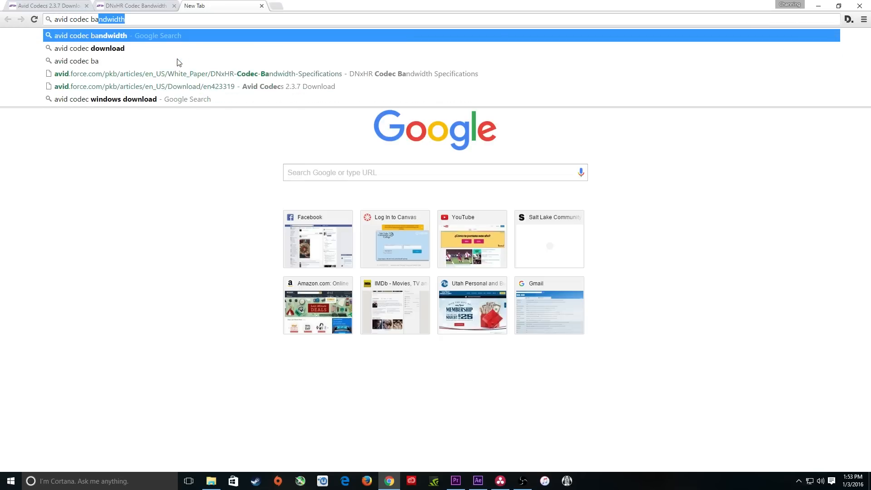
key("Return")
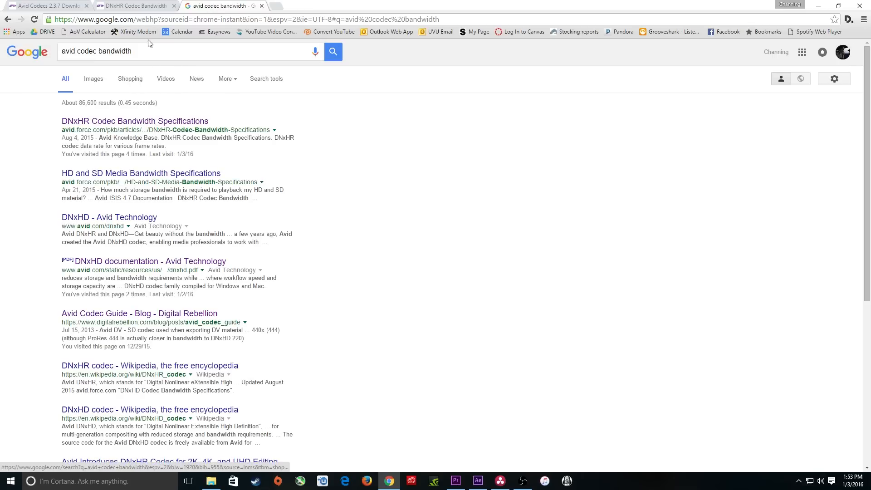
- Show the DNxHR Codec Bandwidth Specifications page and examine the HD rows, including resolution and compressed bytes per frame
left_click(136, 6)
scroll(337, 229, "down", 2)
scroll(337, 229, "down", 4)
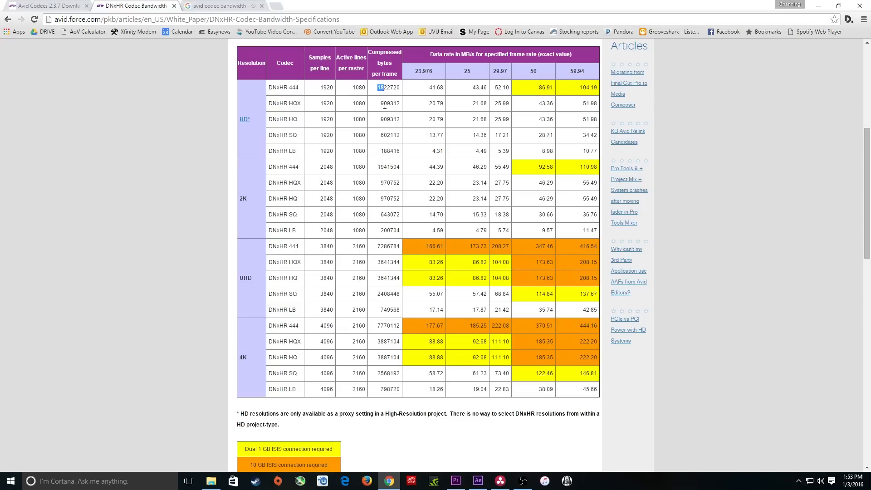
left_click(388, 90)
scroll(375, 168, "down", 1)
scroll(381, 151, "up", 2)
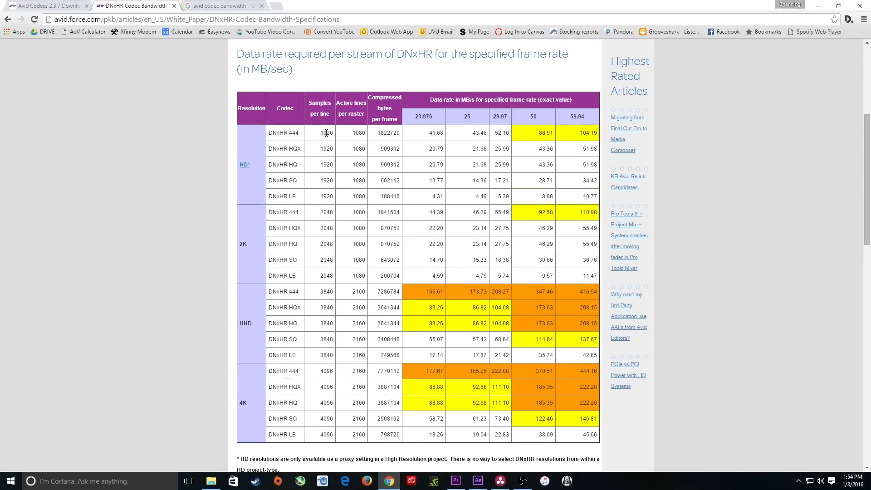
left_click_drag(322, 133, 356, 133)
scroll(357, 146, "down", 1)
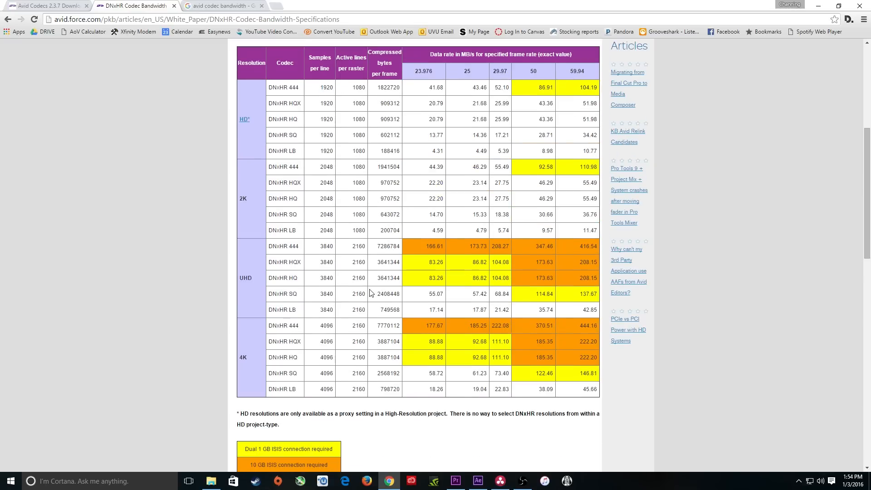
- Compare the compressed bytes per frame of the 4K DNxHR 444, HQX and LB codecs in the bandwidth table
left_click_drag(323, 326, 393, 325)
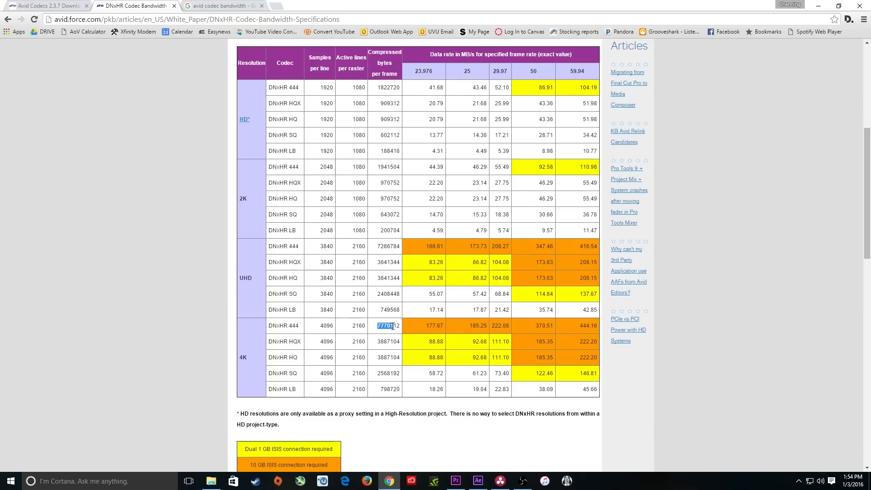
left_click_drag(323, 341, 388, 342)
left_click(373, 347)
left_click_drag(297, 342, 269, 344)
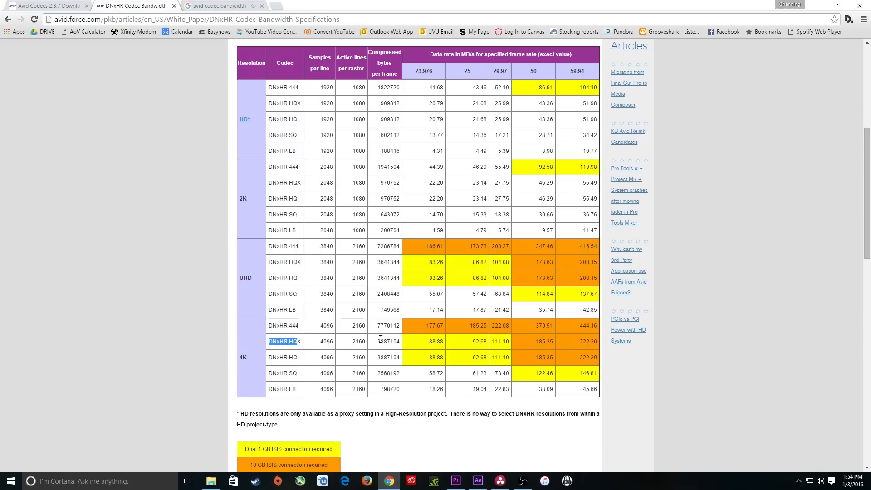
left_click_drag(376, 341, 389, 341)
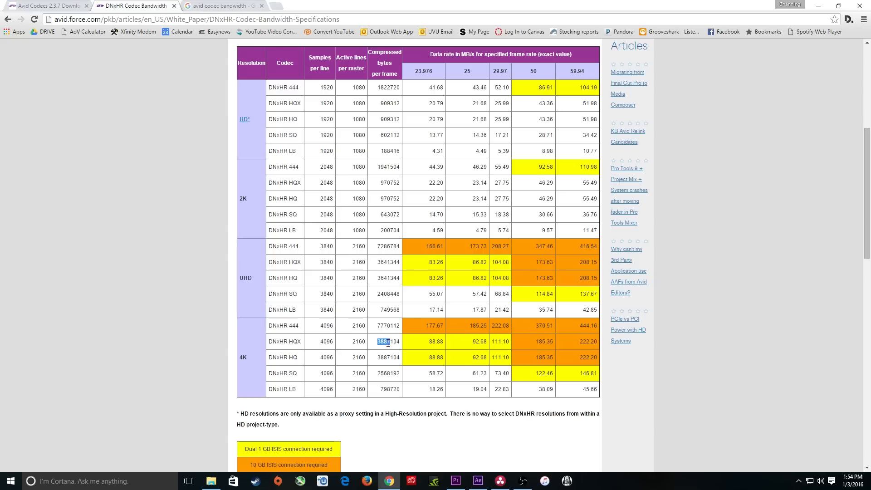
left_click(386, 344)
left_click_drag(380, 389, 387, 390)
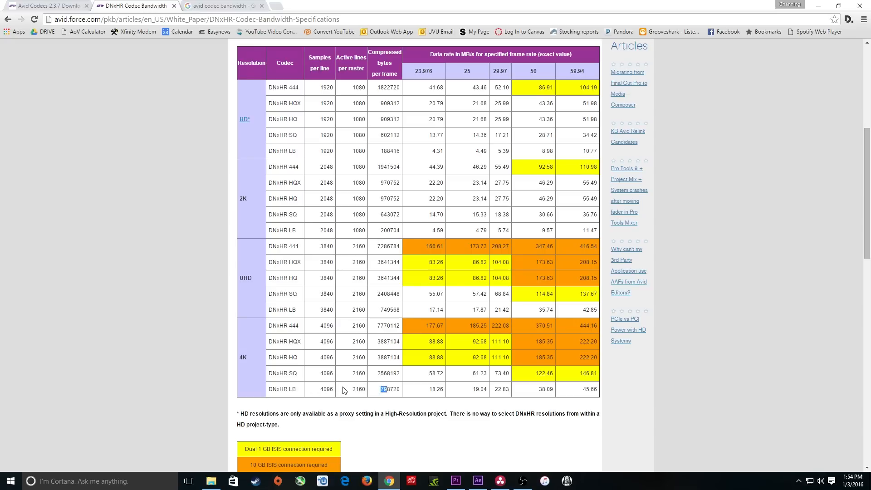
left_click(381, 391)
left_click_drag(390, 392, 380, 391)
left_click(439, 402)
- Switch to Premiere Pro and dismiss the export settings without exporting
left_click(456, 481)
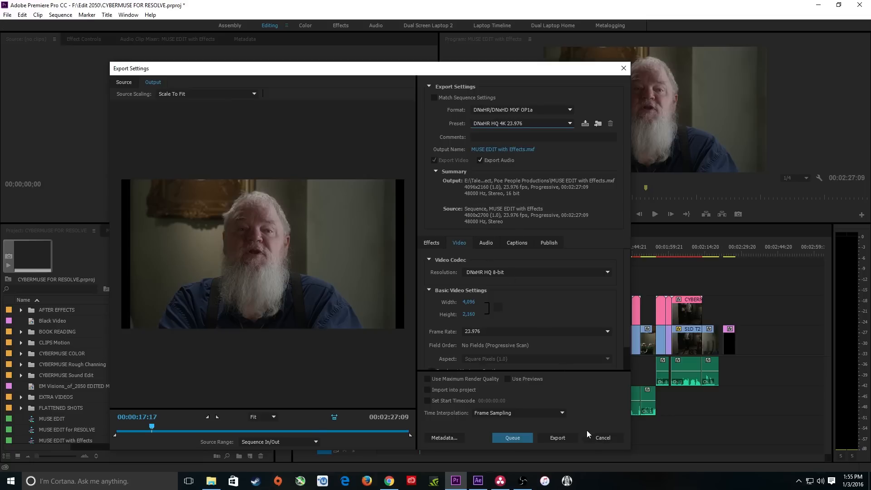
left_click(602, 439)
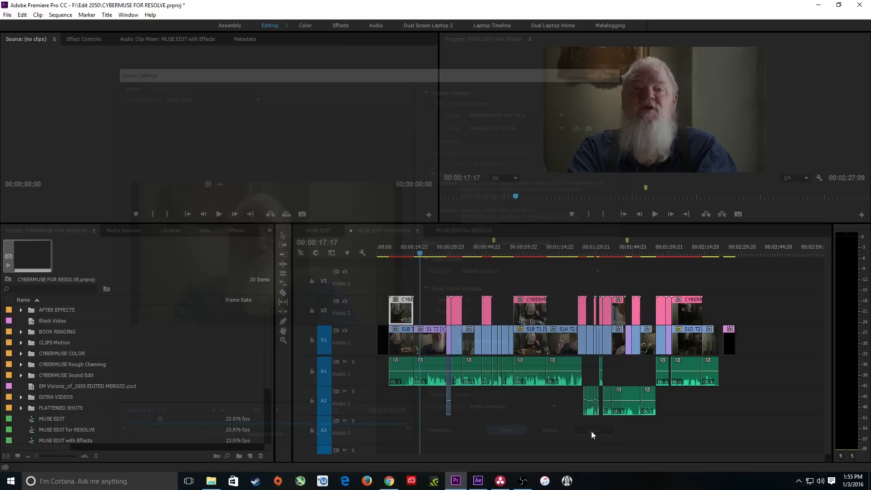
- Switch to DaVinci Resolve to view its Project Manager, then return to Premiere Pro
left_click(500, 481)
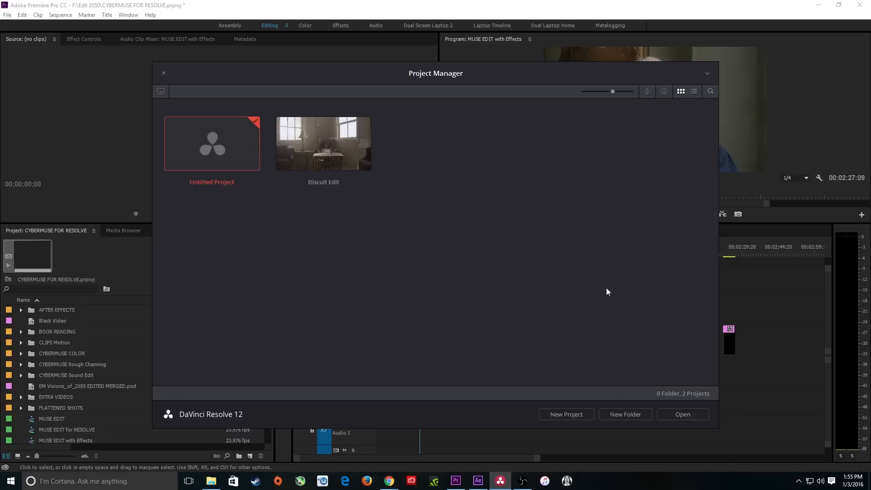
key("alt+Tab")
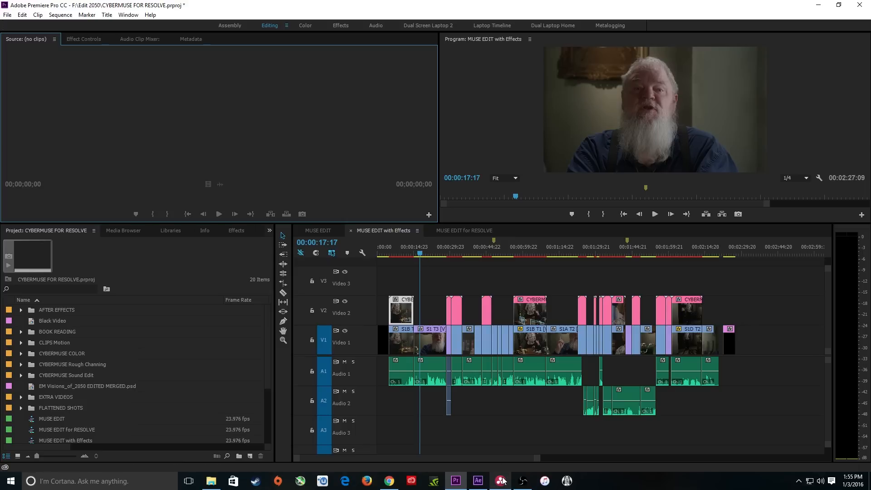
mouse_move(501, 481)
left_click(468, 412)
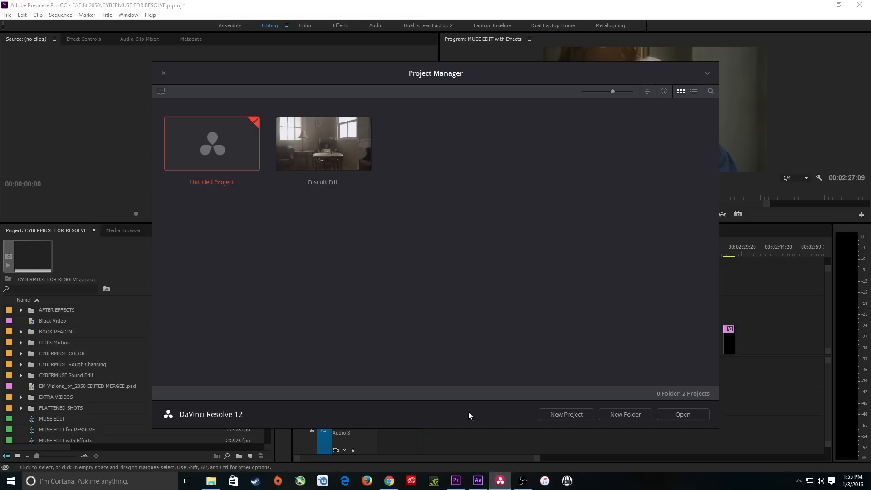
left_click(742, 400)
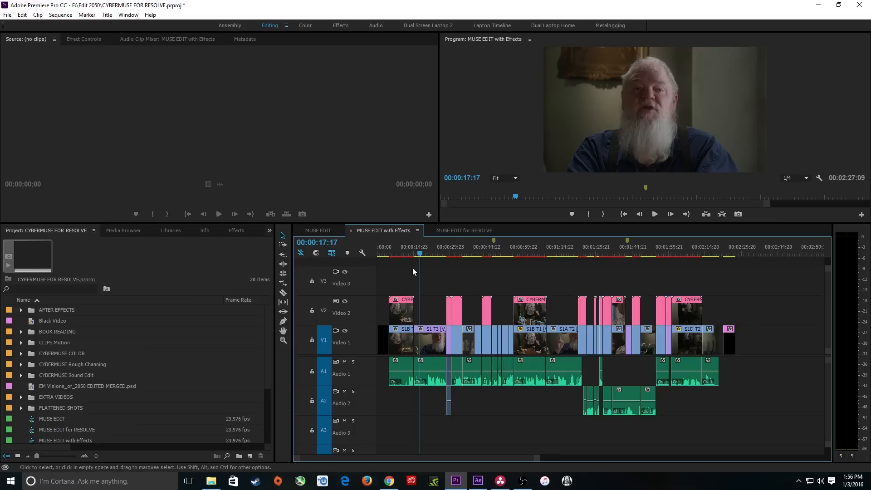
- Select the S1 T3 clip at the playhead on V1 and show its Motion and Time Remapping effect settings
key("equal")
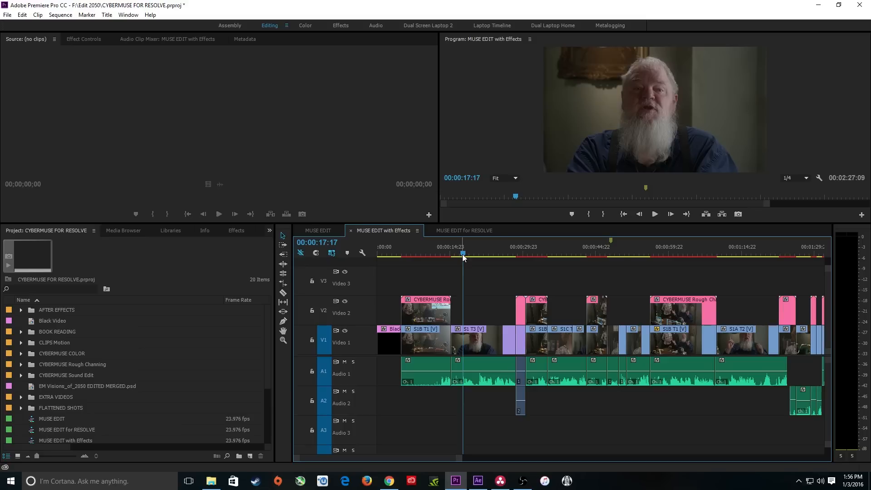
left_click(482, 338)
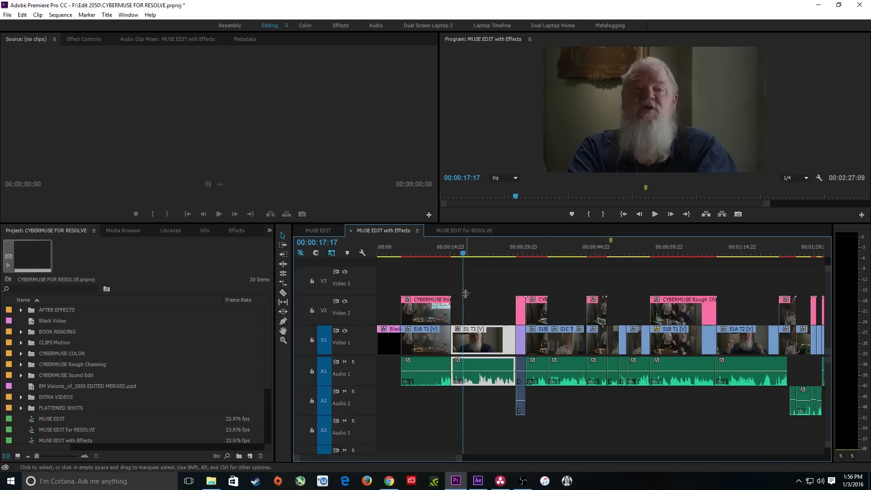
left_click(84, 40)
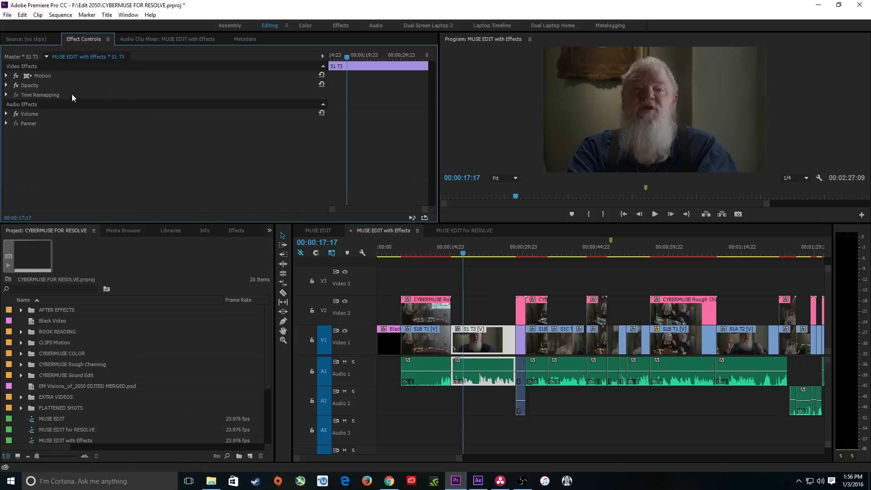
left_click(6, 75)
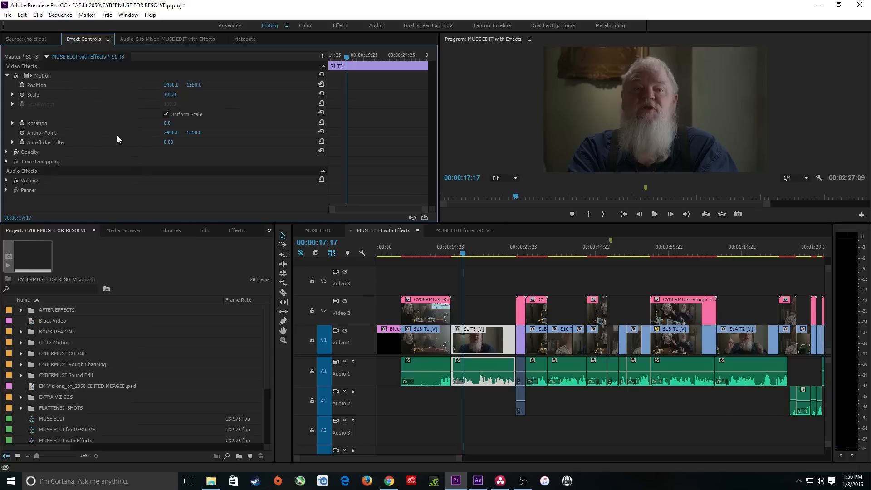
left_click(7, 162)
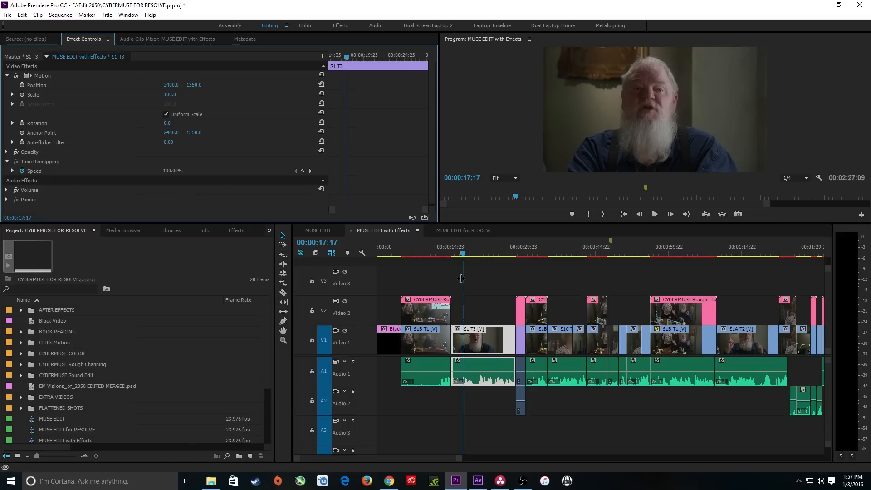
- Select the short S1C T3 clip on V1 near the first sequence marker and show its Motion settings
left_click(463, 254)
key("minus")
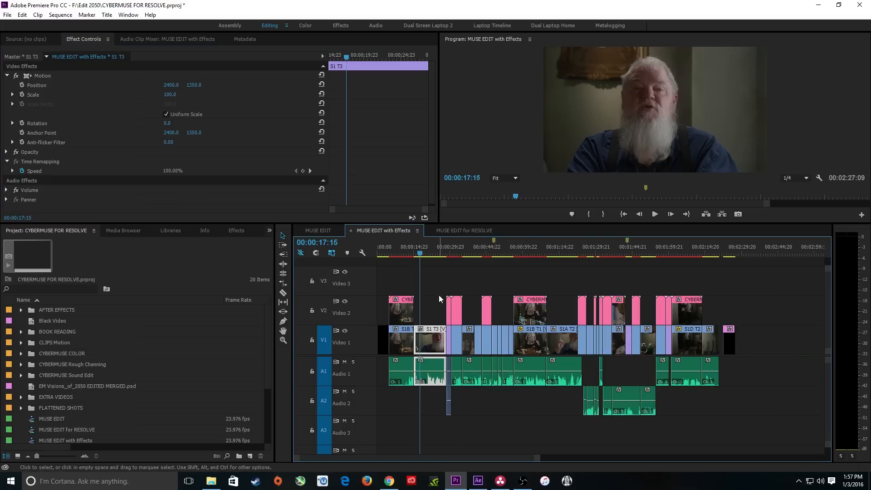
left_click(469, 253)
key("equal")
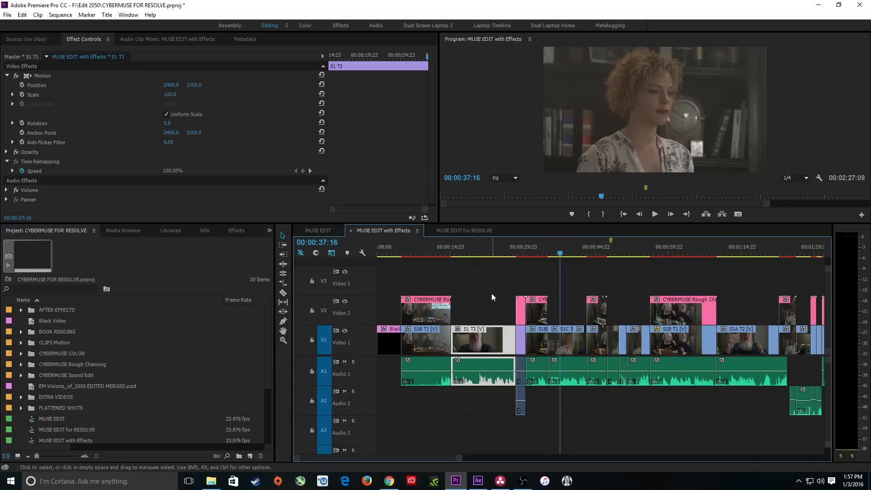
left_click(613, 341)
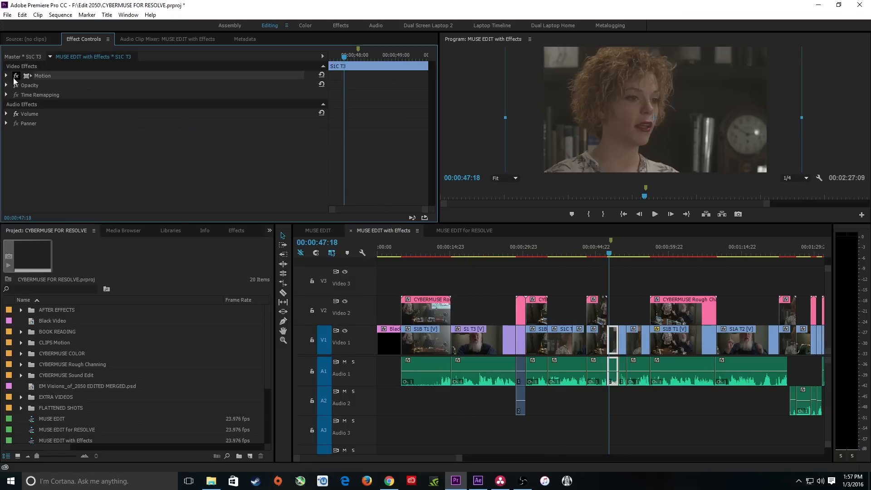
left_click(7, 76)
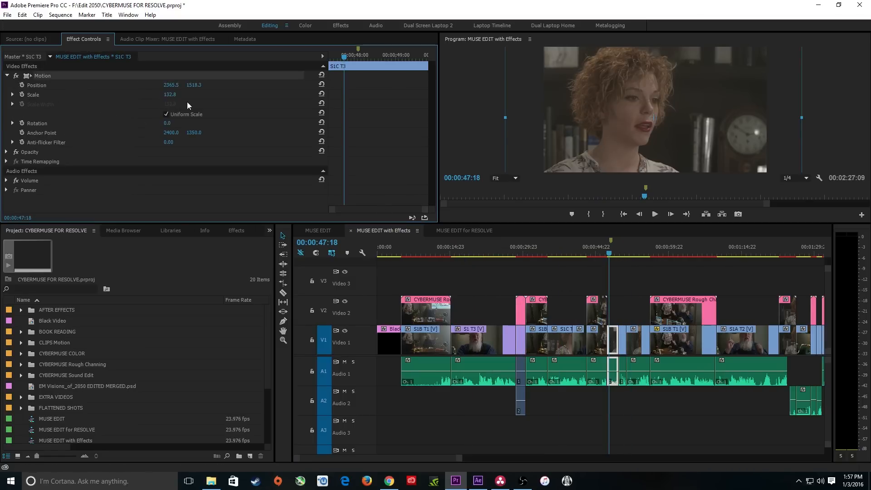
- Move the playhead to 00:01:43:07 near the second marker and select the S1 T3 clip on V1 to inspect its effects
left_click(609, 253)
key("minus")
left_click(627, 253)
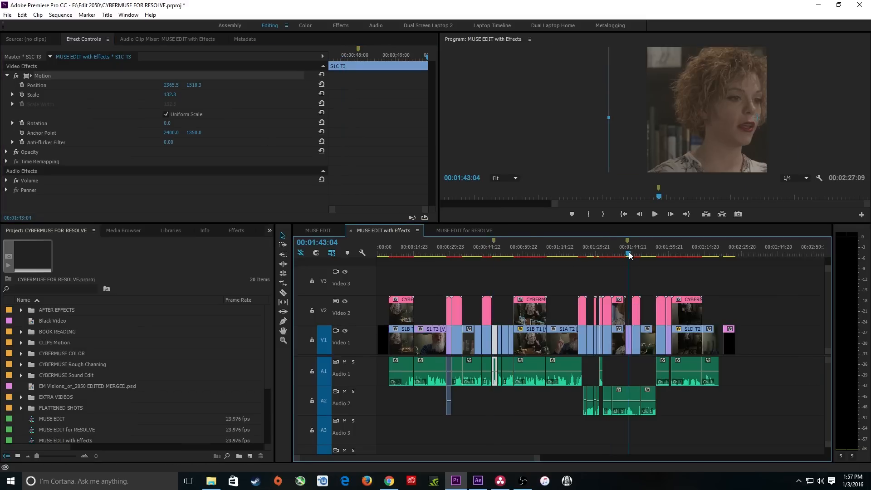
key("equal")
key("equal")
key("equal")
key("equal")
left_click_drag(602, 253, 594, 253)
left_click(605, 338)
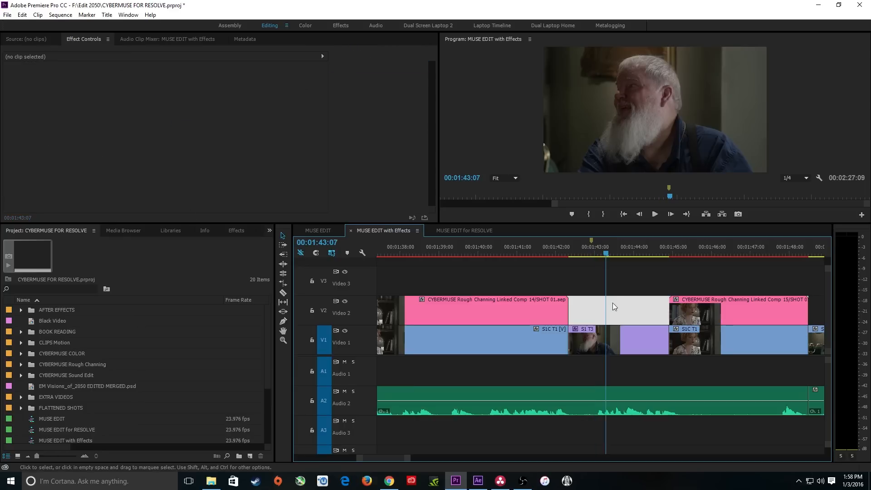
key("Delete")
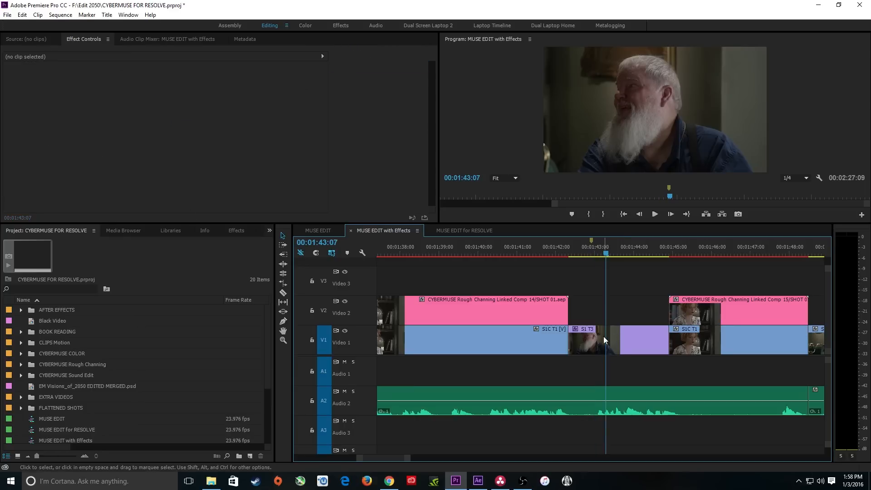
left_click(612, 347)
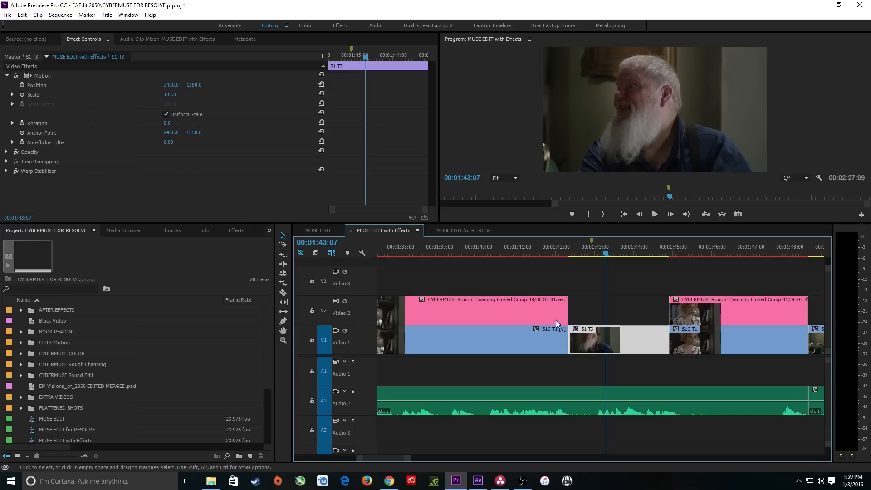
left_click_drag(609, 342, 609, 341)
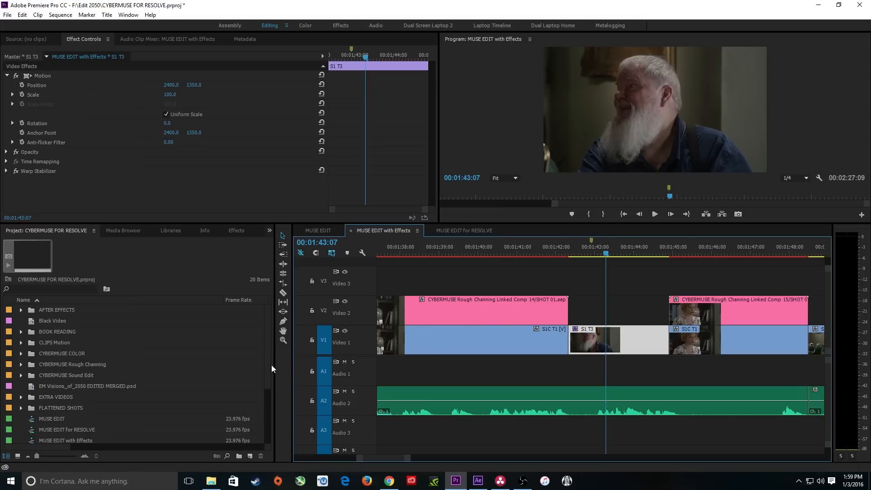
scroll(268, 387, "down", 3)
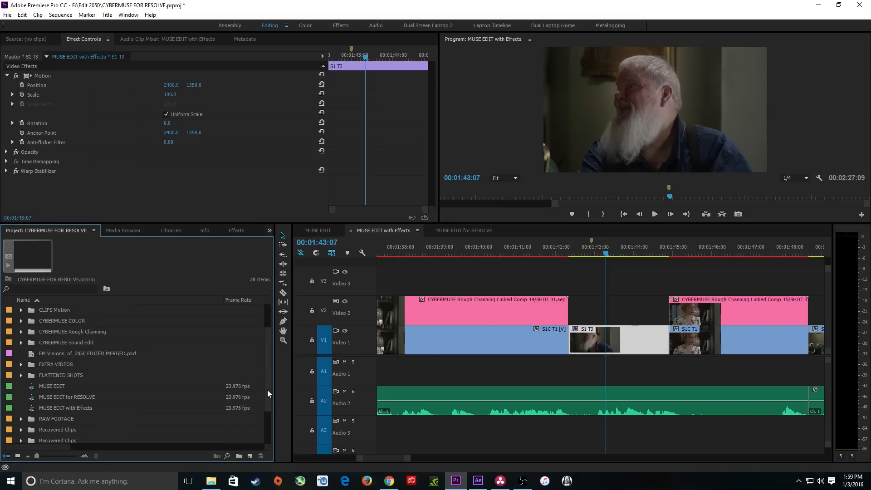
scroll(267, 392, "up", 3)
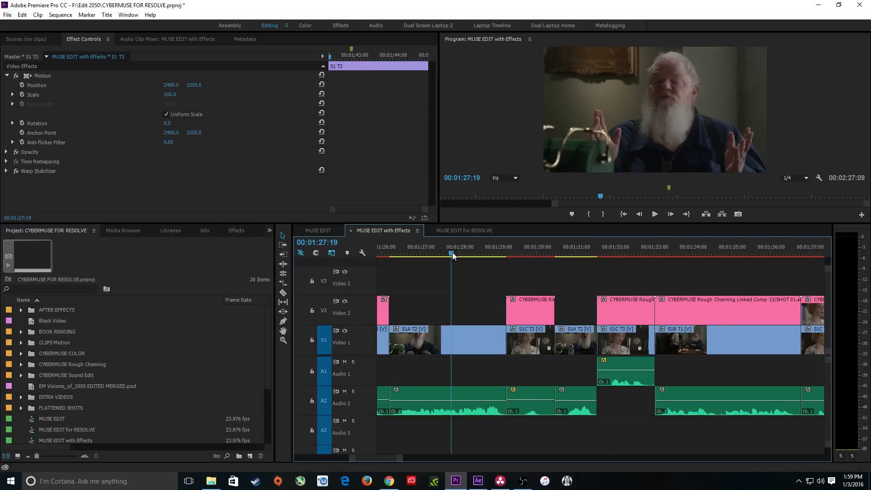
- Go to the sequence start, select the opening Black Video clip on V1, and fit the whole sequence in the timeline
key("Home")
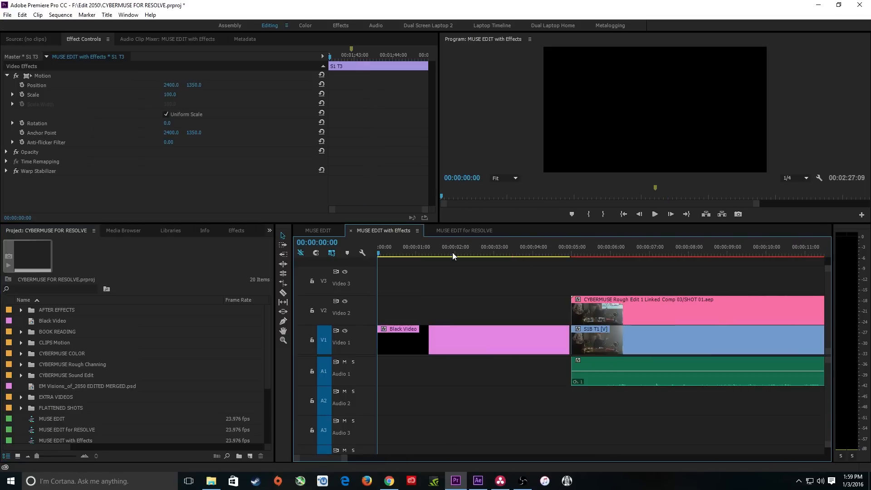
left_click_drag(440, 298, 487, 362)
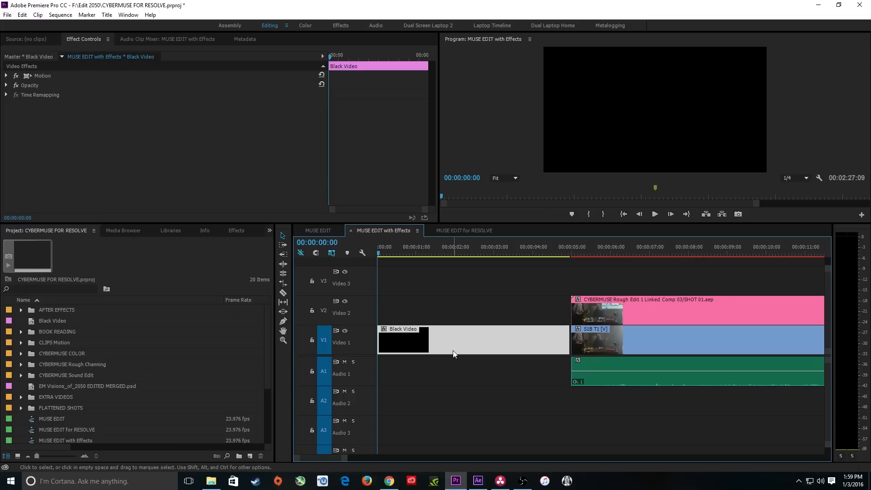
key("backslash")
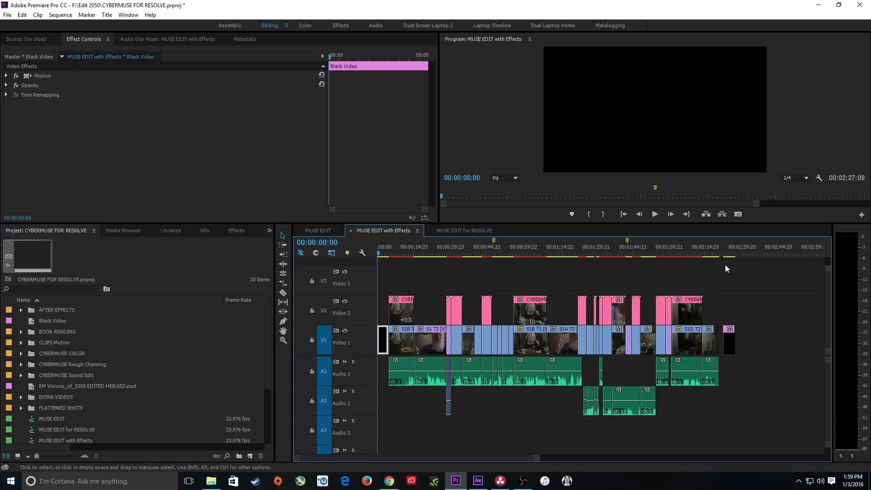
- Move the playhead to 00:02:23:20 and select the closing Black Video clip on V1 to inspect it
left_click(727, 252)
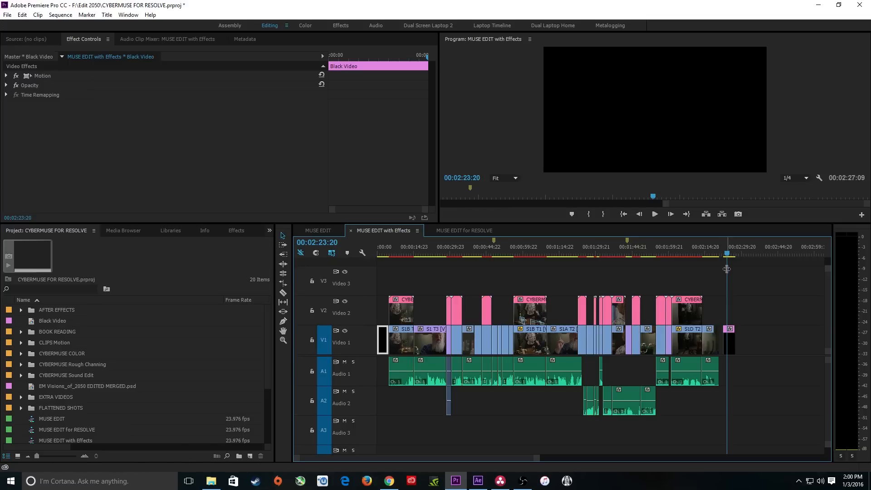
left_click(731, 327)
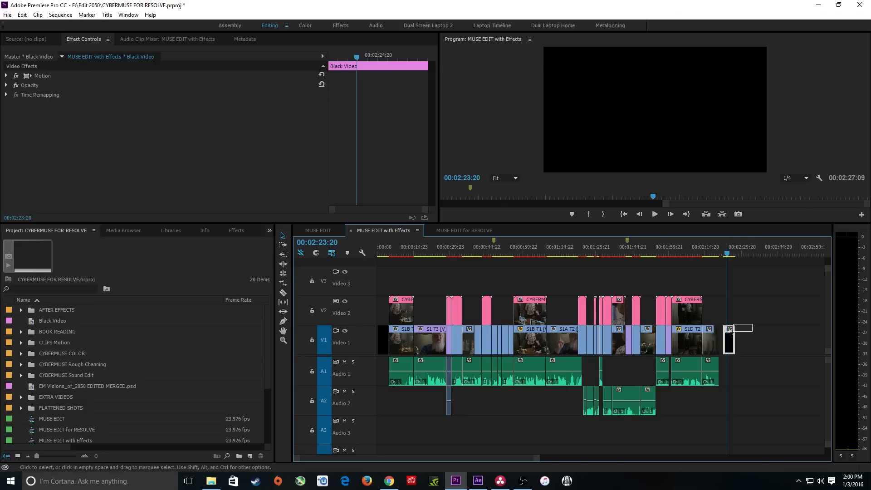
key("=")
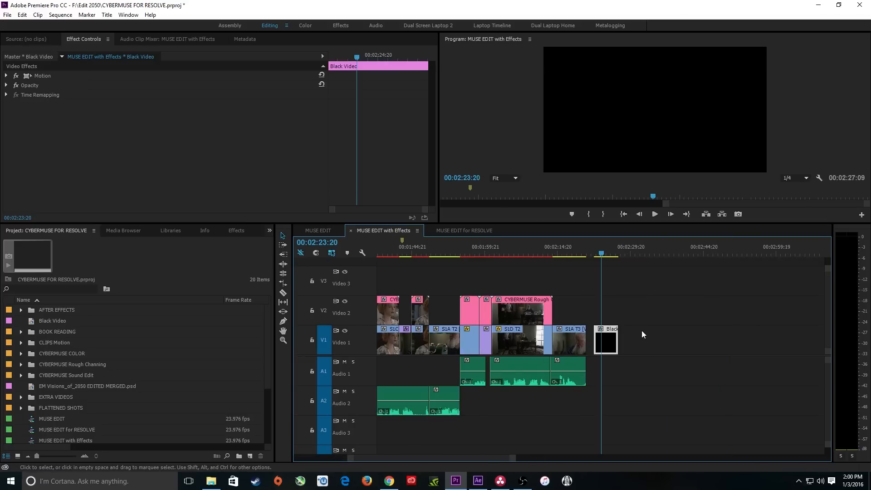
key("-")
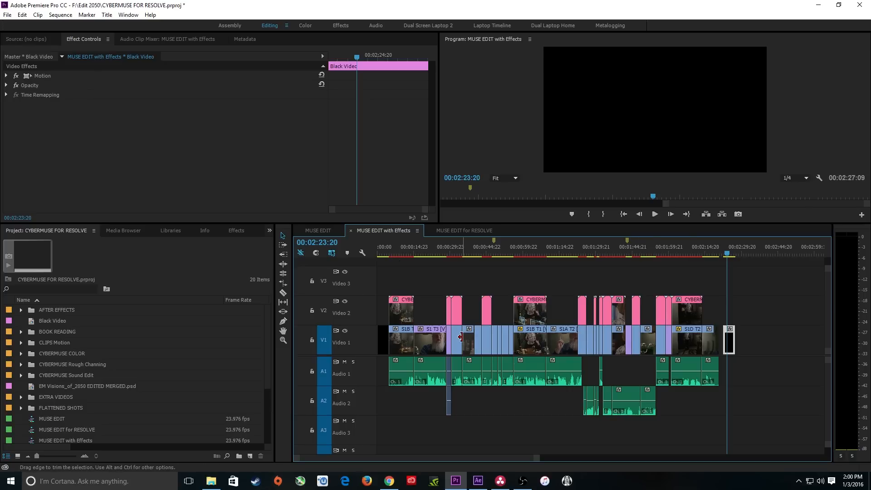
- Return the playhead to the beginning of the sequence and save the project
key("Home")
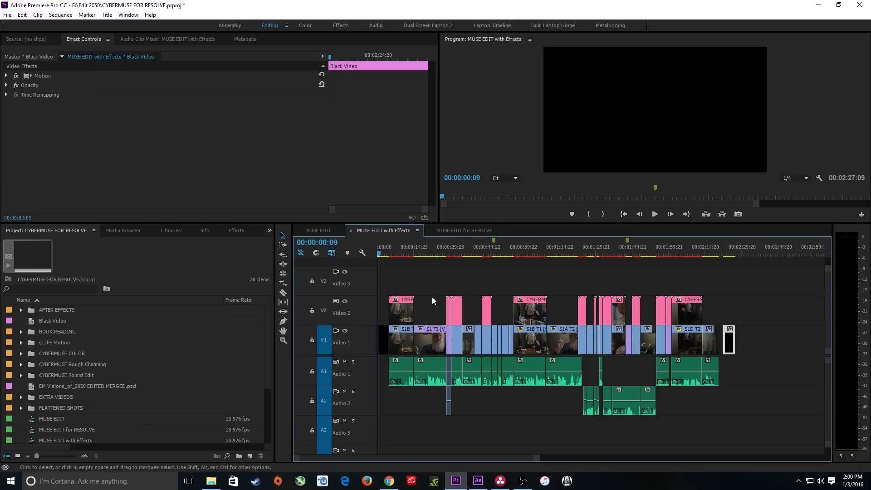
key("ctrl+s")
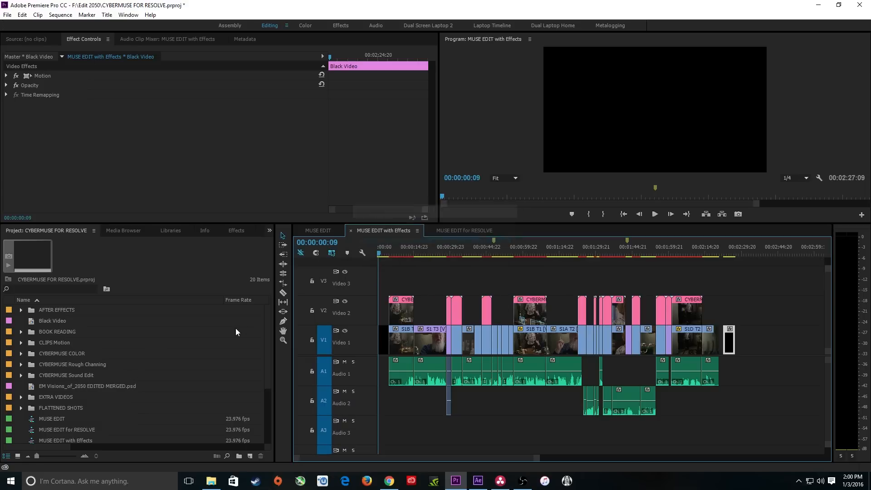
- Open the original of the first linked SHOT 01.aep composition clip on V2 in After Effects
left_click(380, 254)
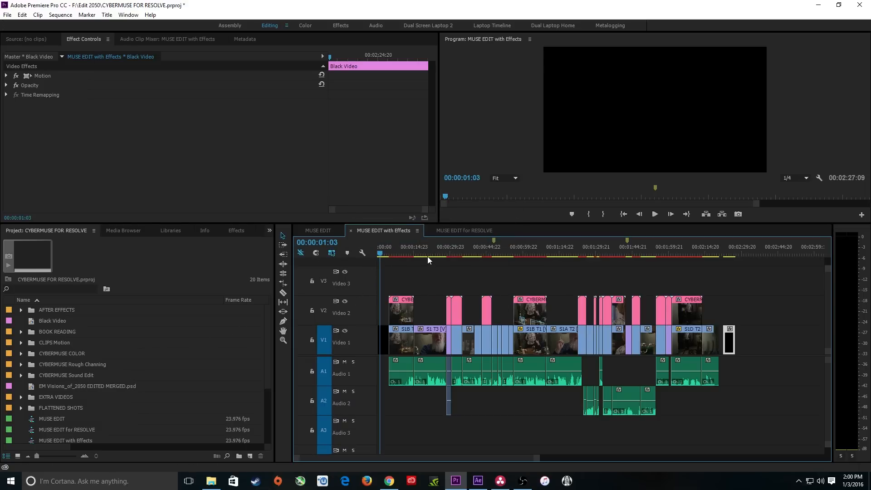
left_click(432, 286)
key("equal")
key("equal")
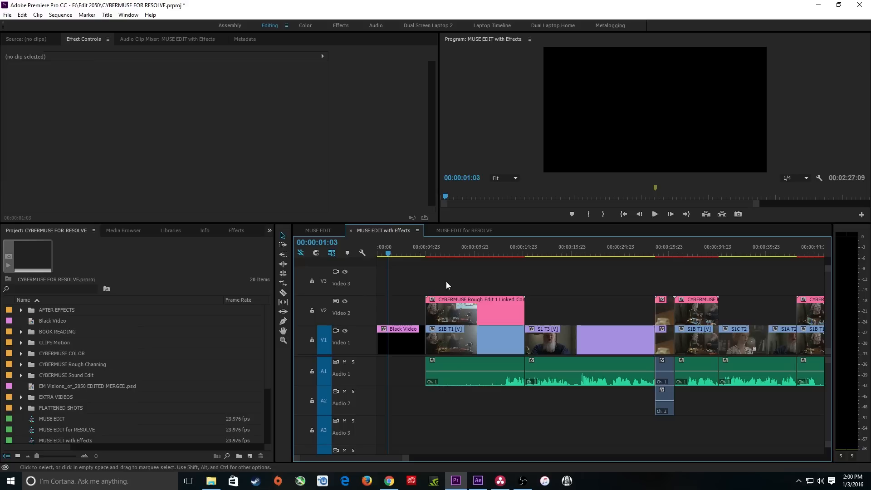
left_click(414, 253)
right_click(450, 314)
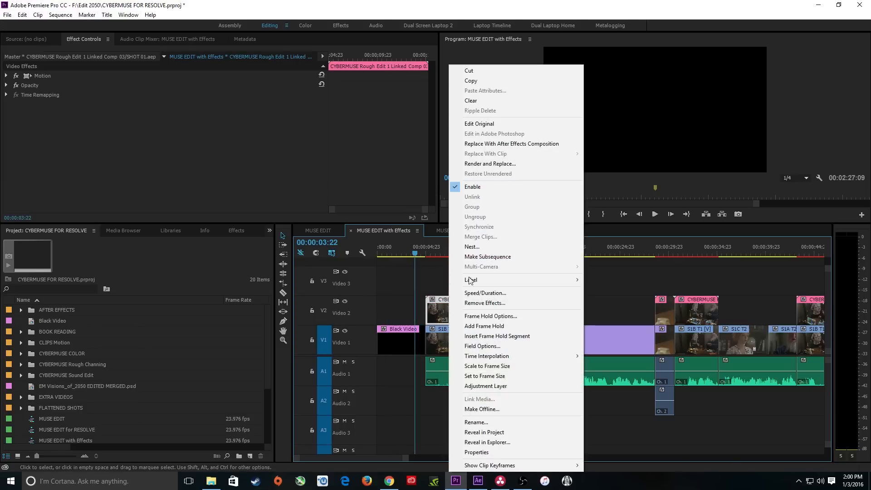
left_click(480, 124)
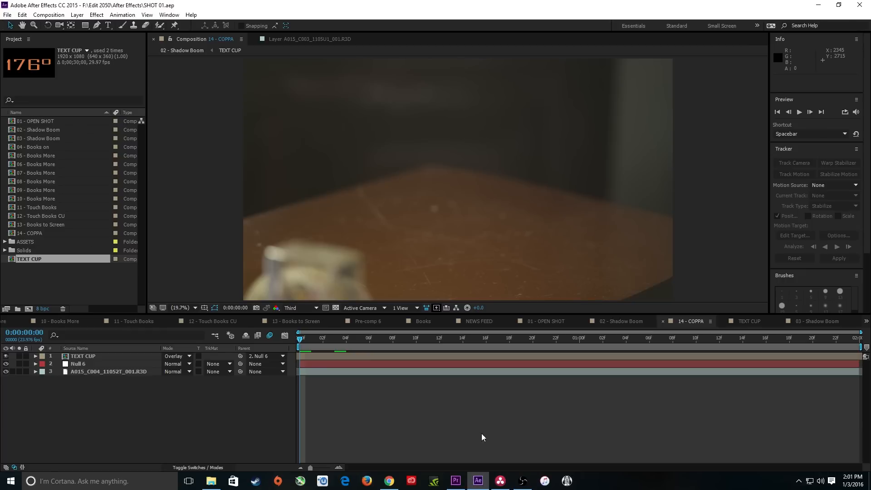
- Show the 01 - OPEN SHOT composition, set its preview resolution to Quarter, and scrub through it back to the first frame
left_click(546, 321)
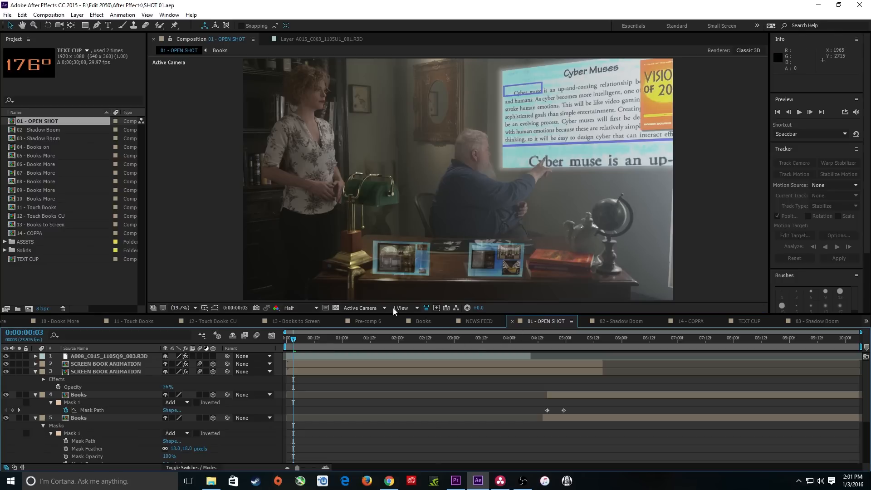
left_click(302, 308)
left_click(308, 362)
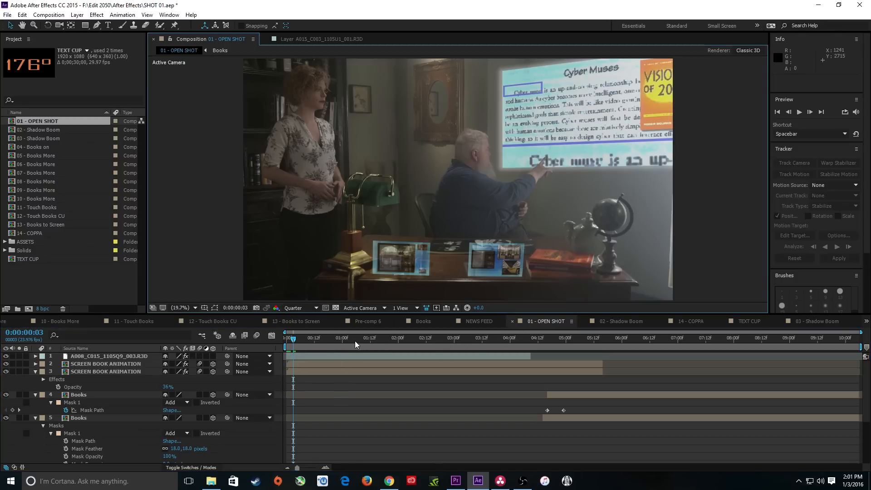
mouse_move(355, 345)
left_mouse_down()
mouse_move(619, 342)
mouse_move(368, 342)
left_mouse_up()
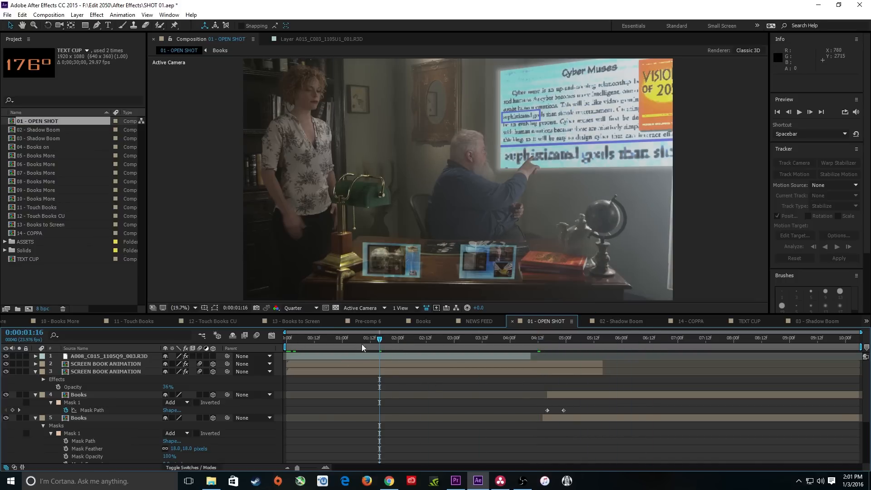
left_click_drag(343, 345, 283, 348)
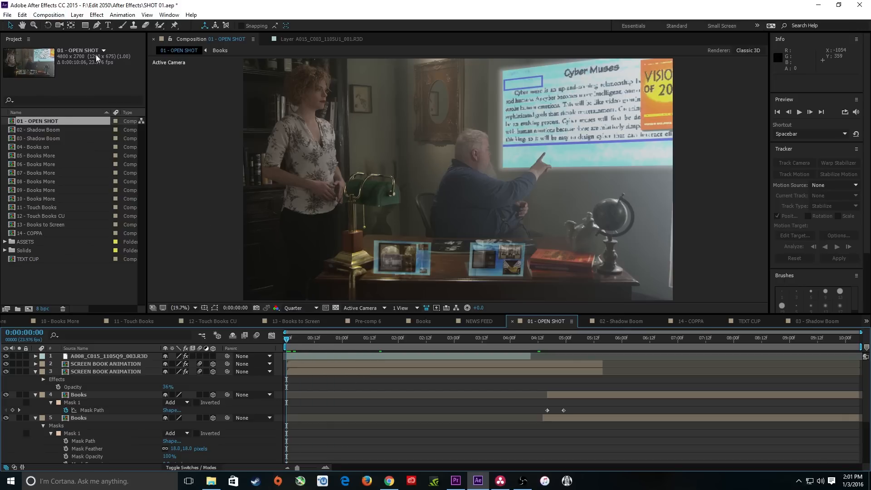
- Add the 01 - OPEN SHOT composition to the Adobe Media Encoder queue and shift the encoder window slightly down
left_click(48, 15)
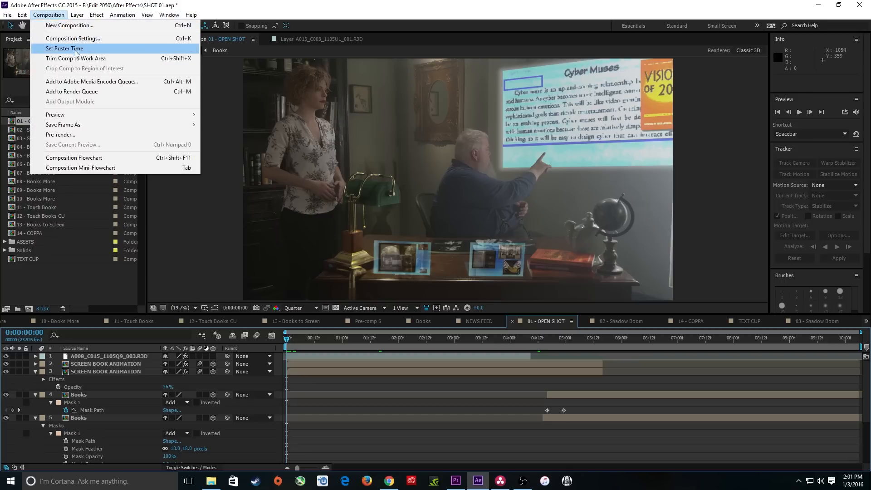
left_click(86, 82)
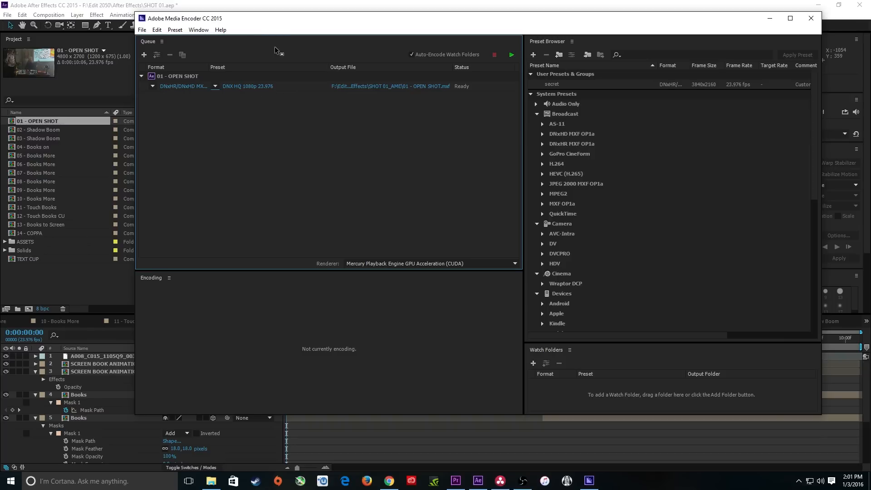
left_click_drag(297, 26, 298, 48)
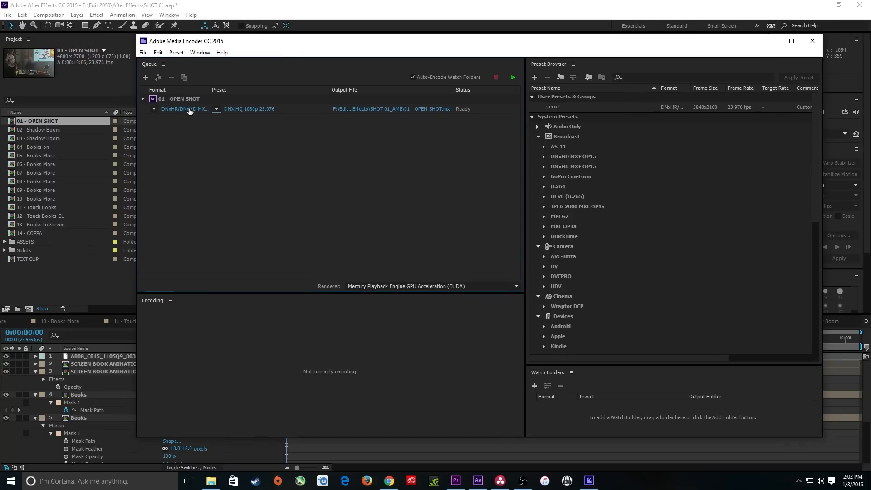
- Set the queued 01 - OPEN SHOT export to DNxHR/DNxHD MXF OP1a format with the DNxHR RGB 444 4K 23.976 preset
left_click(154, 110)
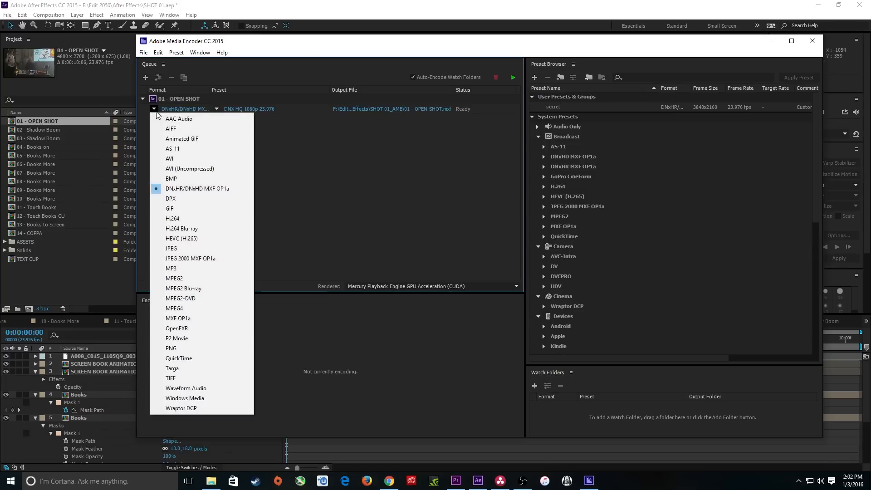
left_click(182, 189)
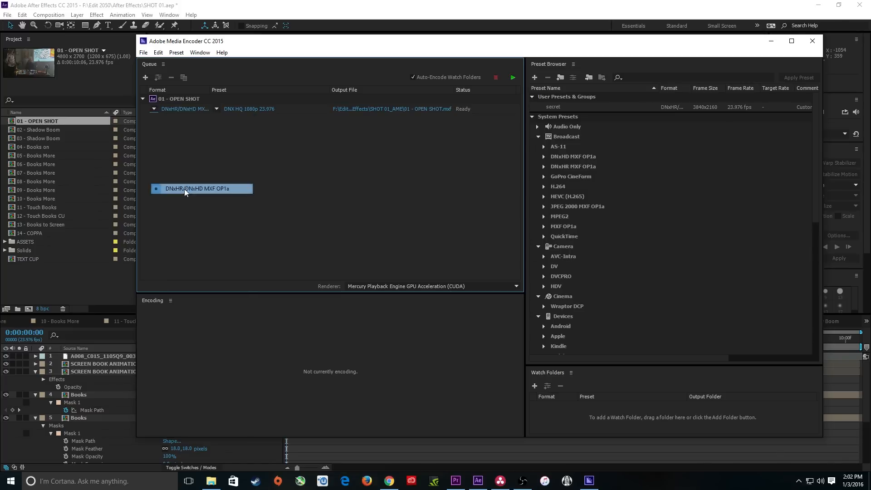
left_click(247, 110)
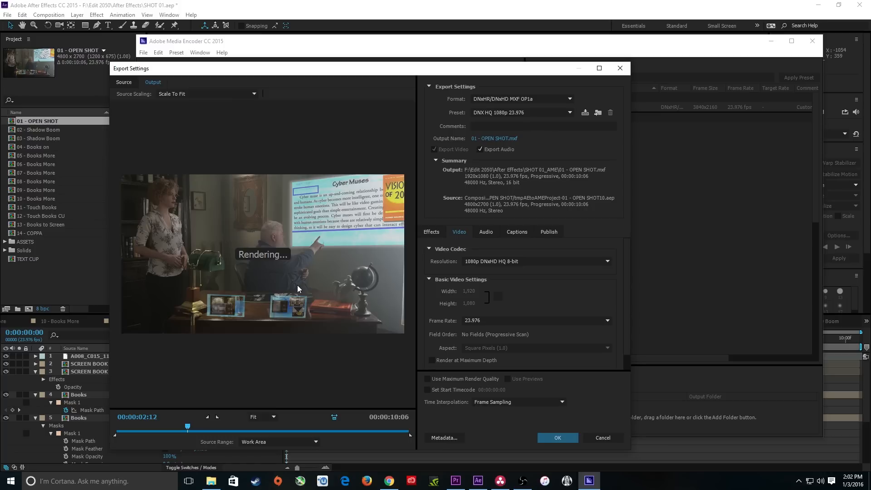
left_click(502, 114)
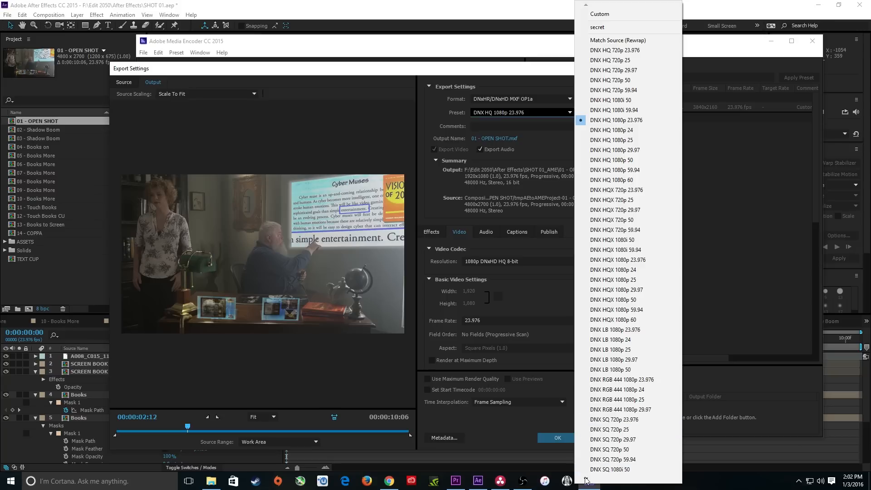
mouse_move(585, 480)
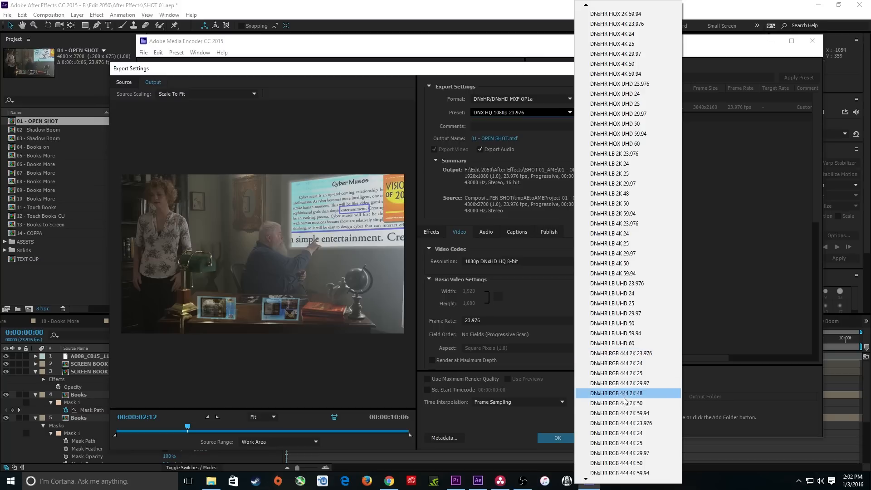
left_click(629, 428)
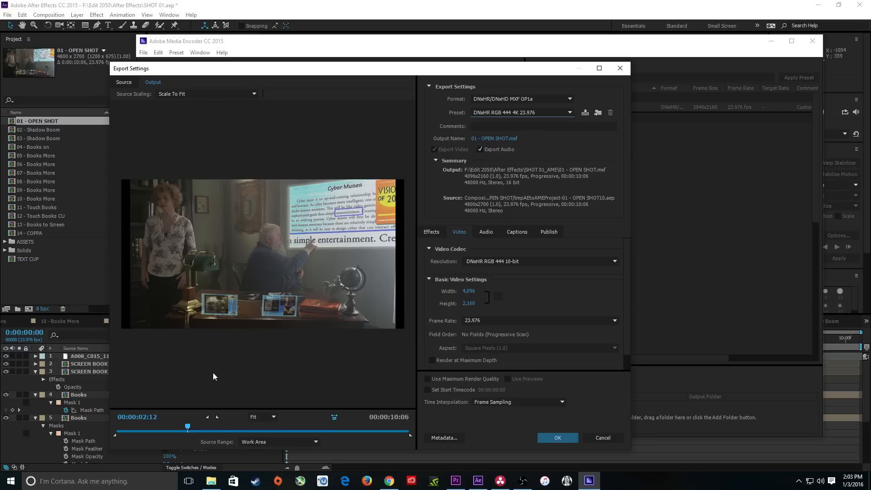
- Open the Calculator Free app, then return to Media Encoder and move its Export Settings window aside, clear of the calculator
left_click(11, 481)
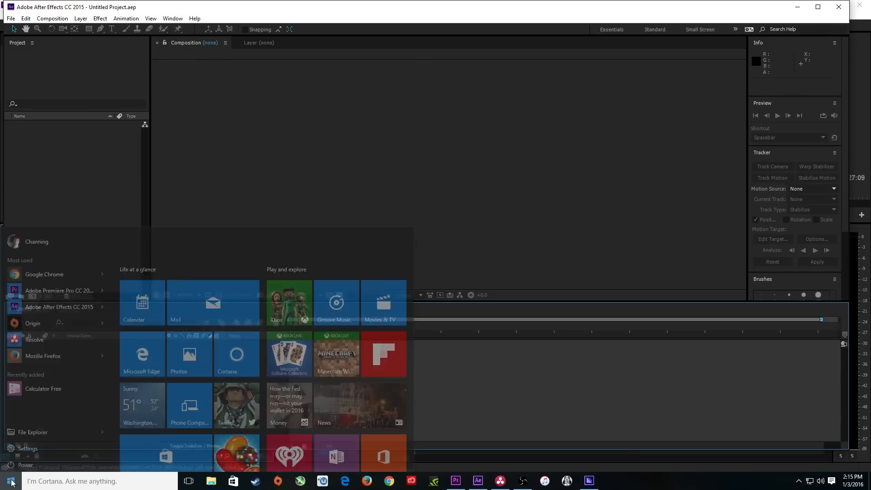
type("cal")
key("Return")
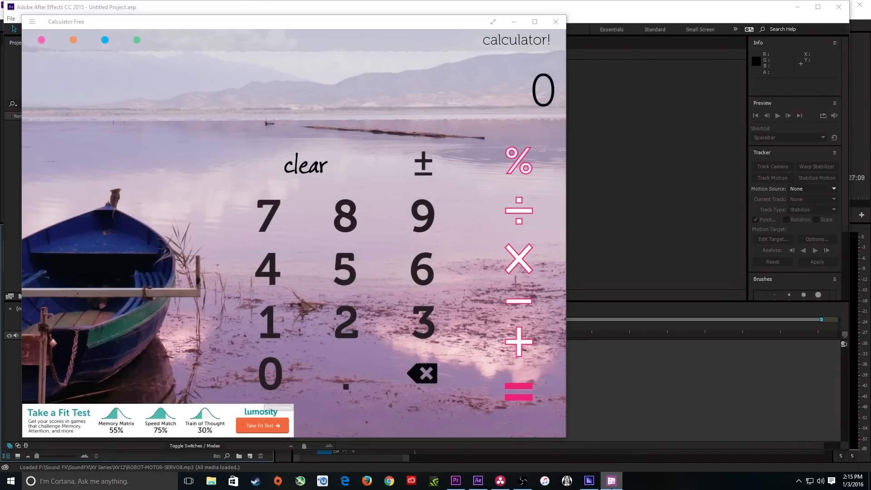
left_click(589, 481)
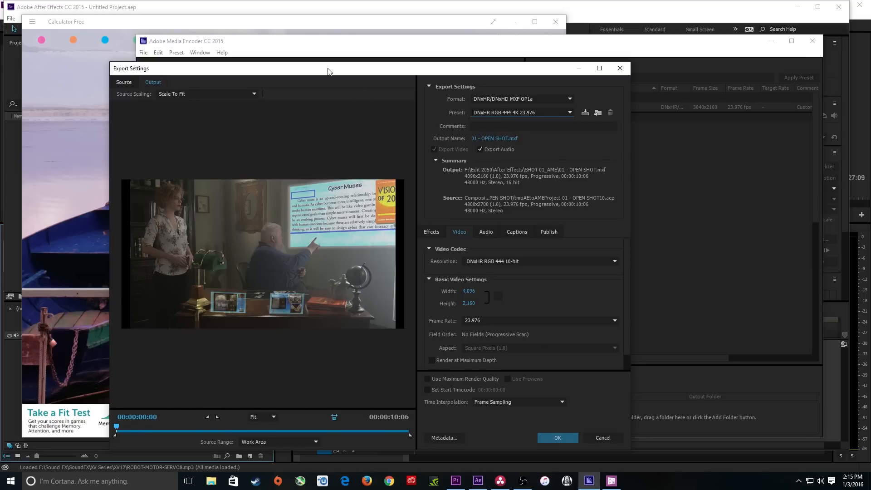
left_click_drag(328, 72, 449, 67)
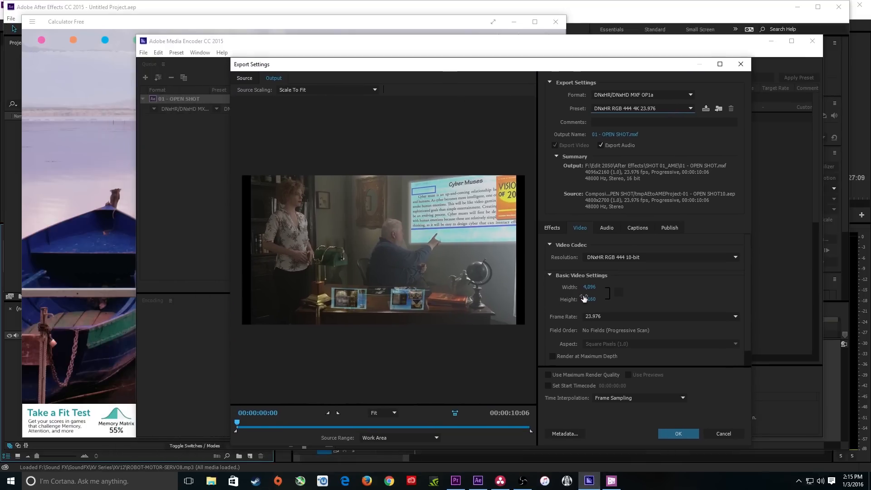
- Switch to Calculator Free and calculate the 4K preset's width-to-height ratio, 4096 ÷ 2160
left_click(120, 205)
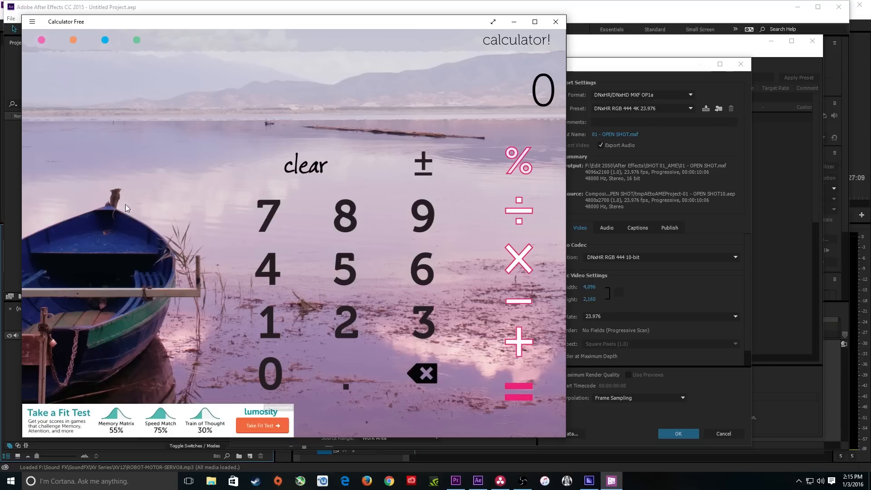
type("4096/216")
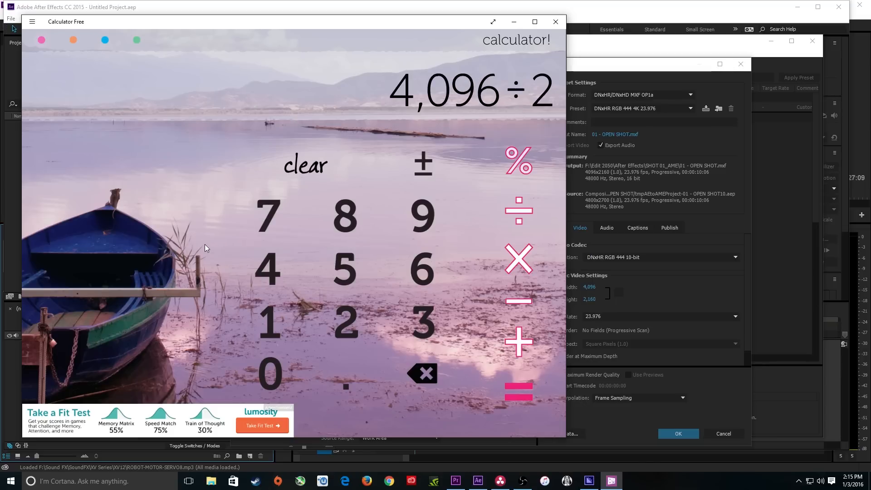
type("0")
key("Return")
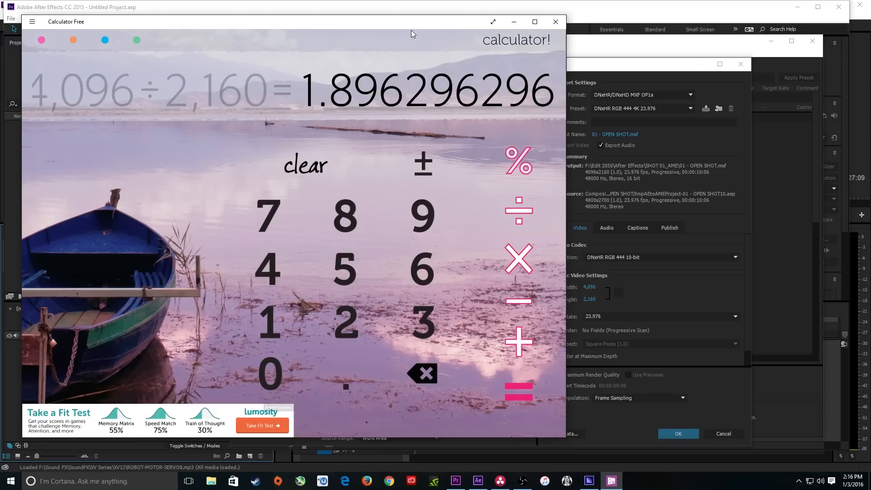
- Check the S1 T3 clip's frame size in Premiere Pro and calculate its ratio, 4800 ÷ 2700, in Calculator Free
left_click(588, 68)
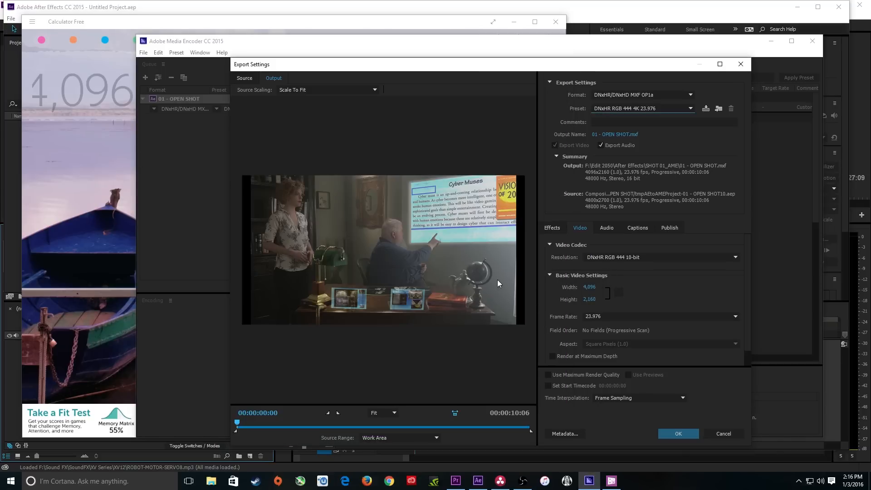
left_click(17, 407)
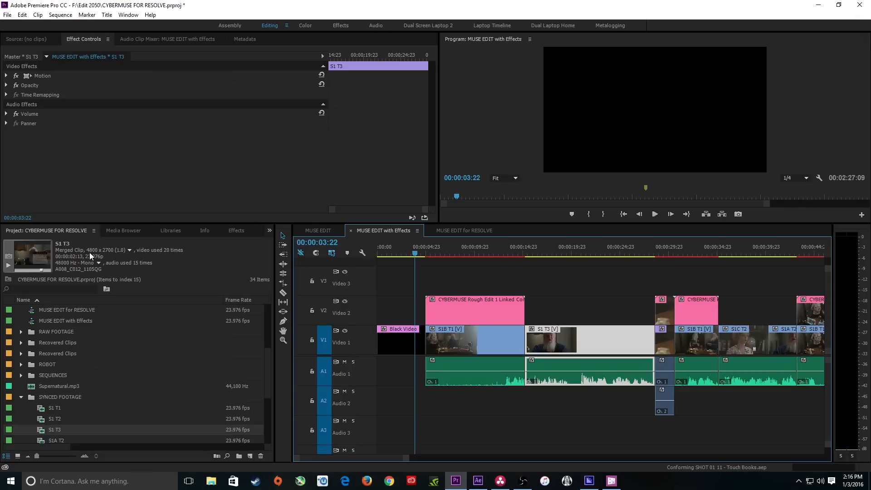
left_click(609, 479)
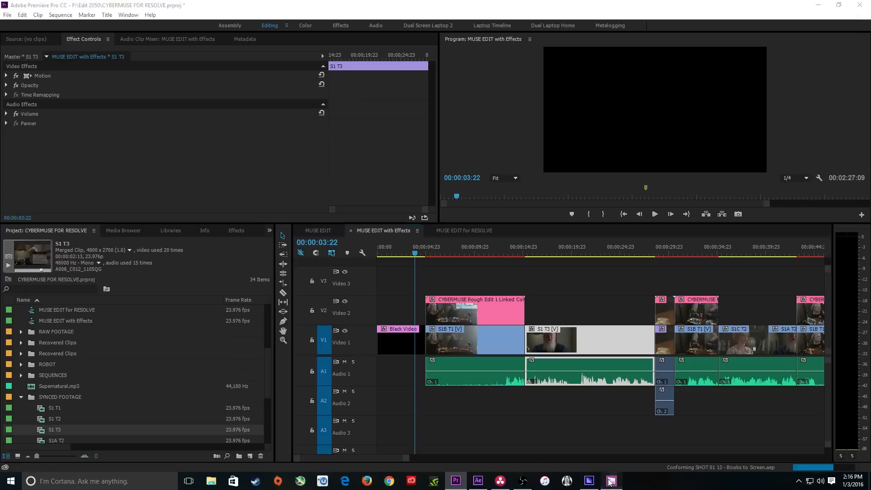
type("4800/2")
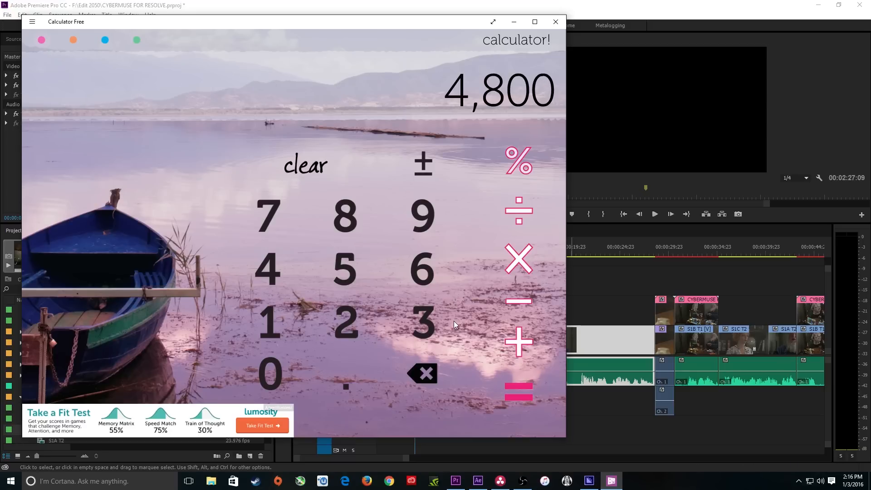
type("700")
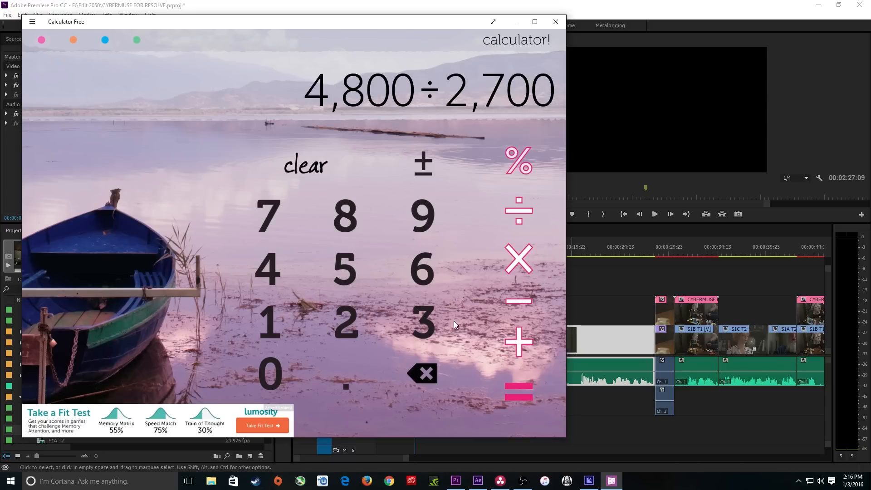
key("Return")
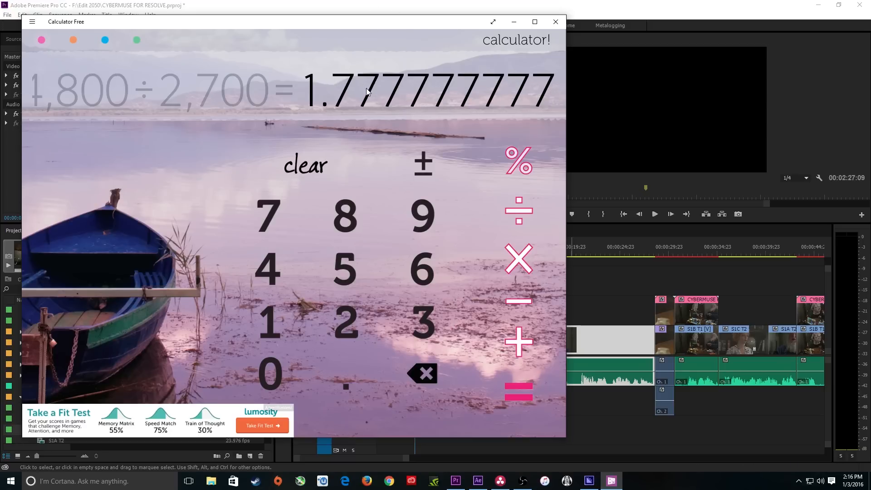
left_click_drag(304, 22, 423, 32)
left_click(88, 203)
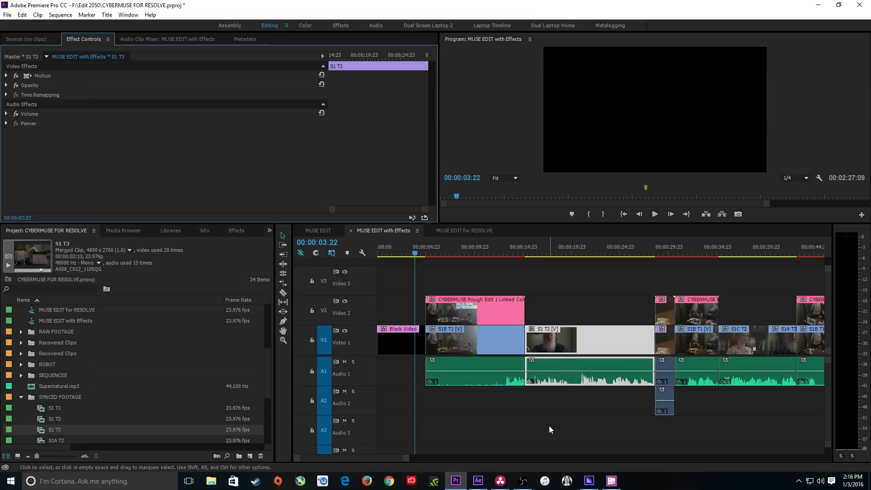
- Switch to Media Encoder and set the 01 - OPEN SHOT export preset to DNxHR RGB 444 UHD 23.976
mouse_move(590, 483)
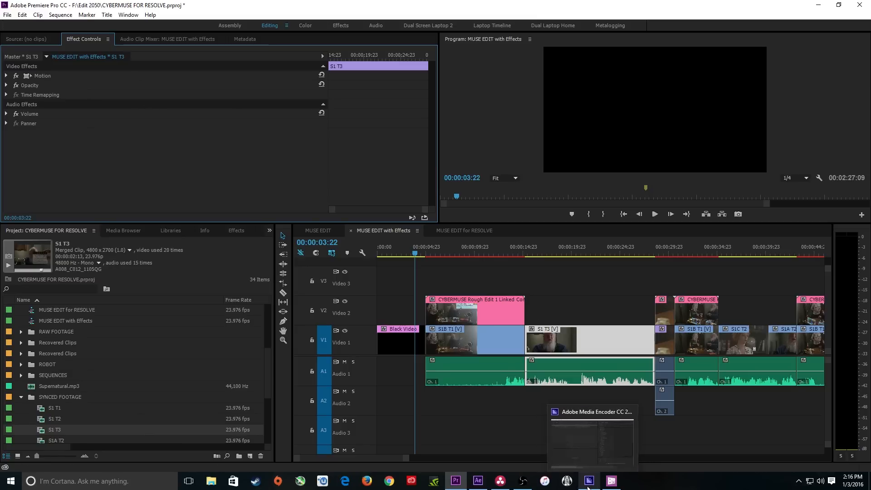
left_click(589, 440)
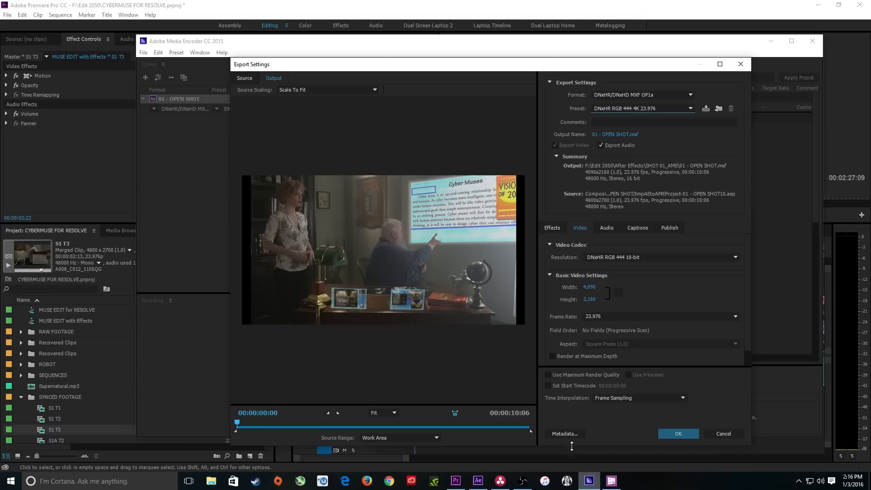
left_click(636, 109)
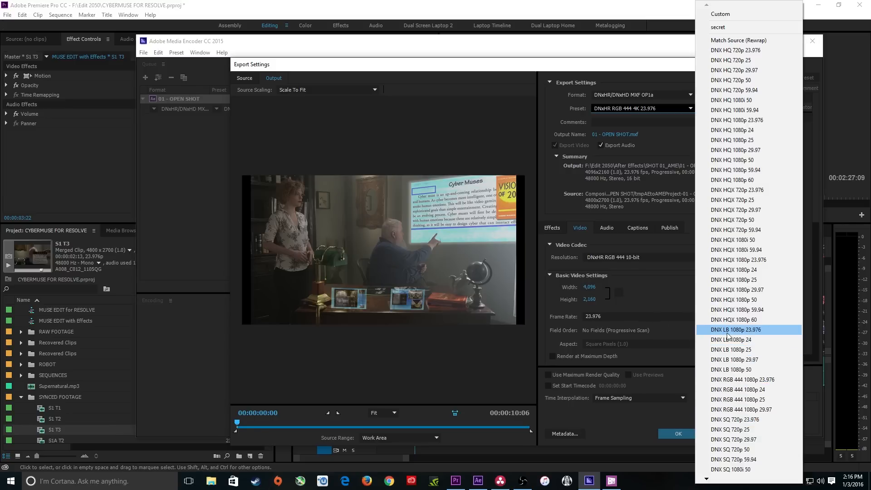
mouse_move(706, 479)
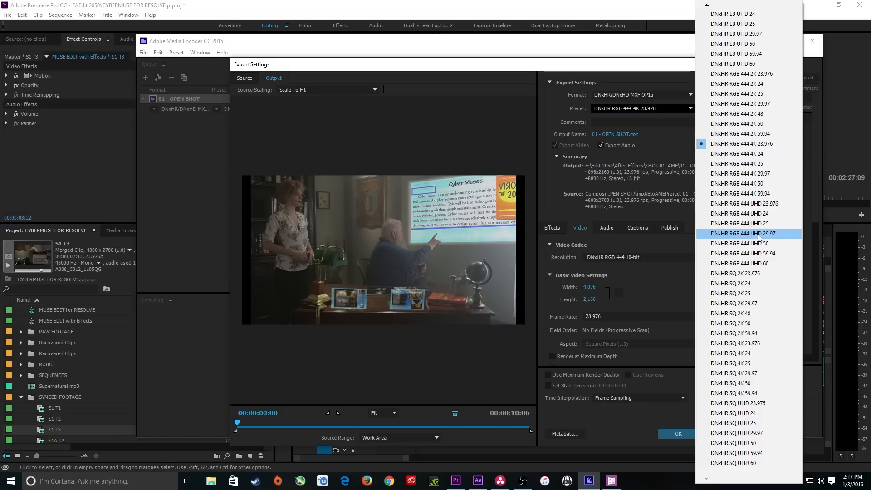
left_click(761, 204)
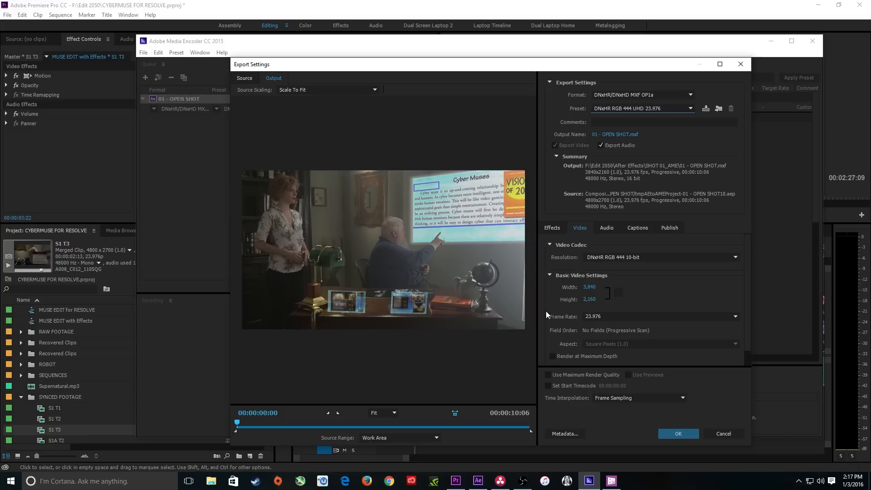
key("Return")
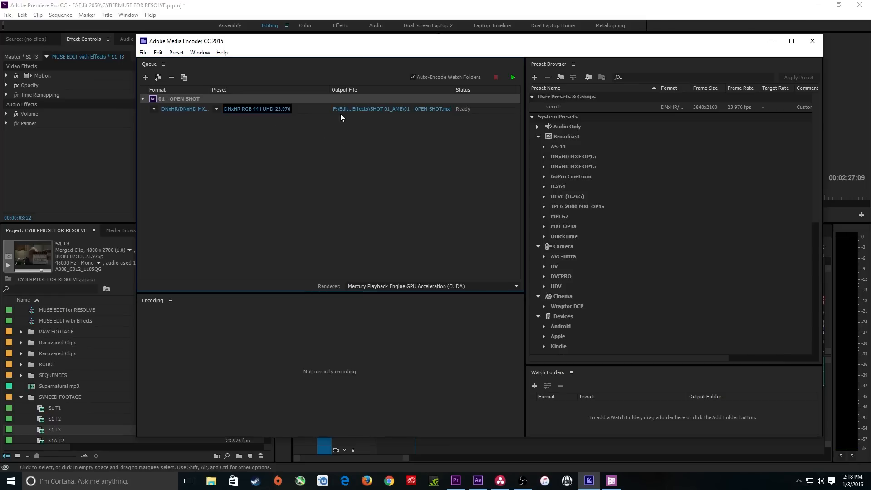
- Turn off audio export for 01 - OPEN SHOT and save its settings as the preset "UHD for 2050"
left_click(232, 110)
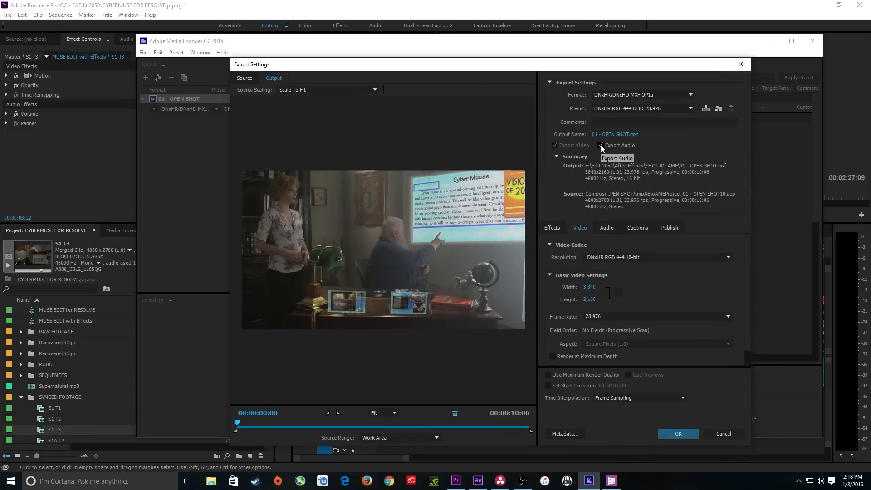
left_click(601, 145)
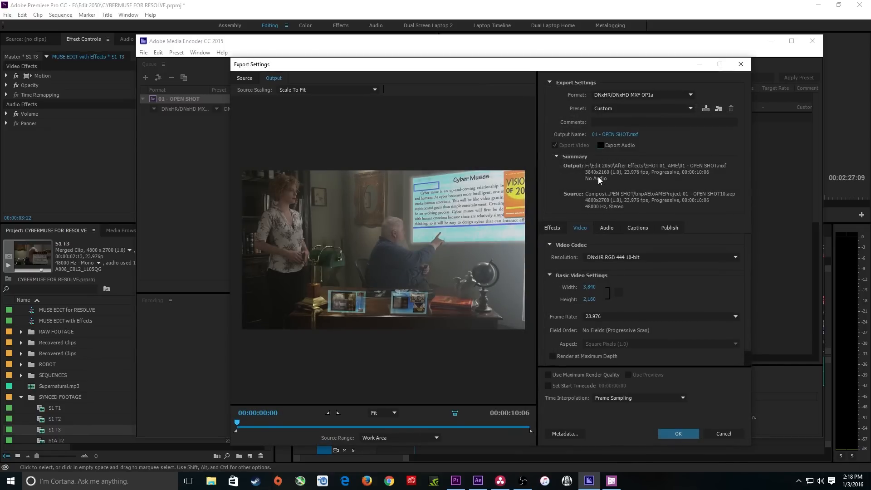
left_click(706, 109)
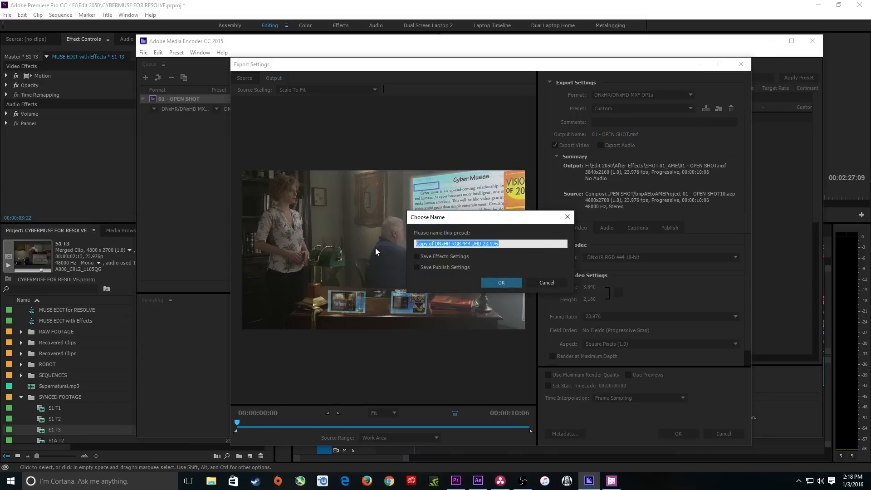
type("UHD for")
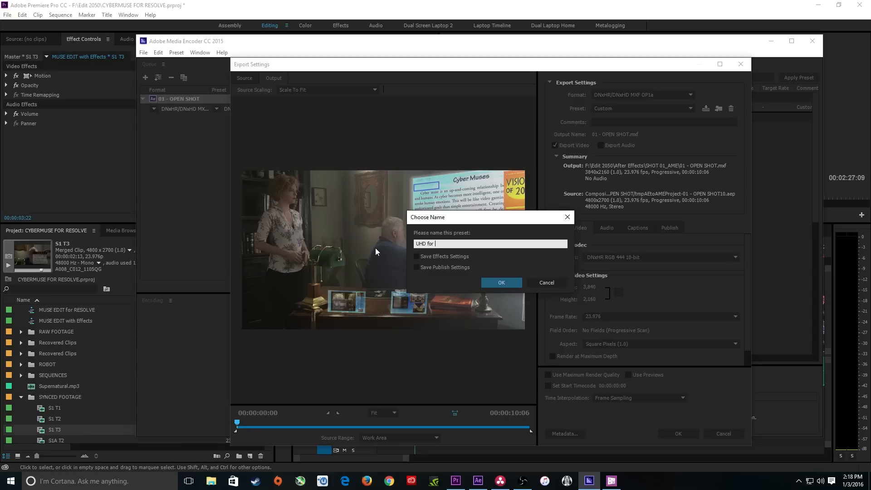
type(" 2050")
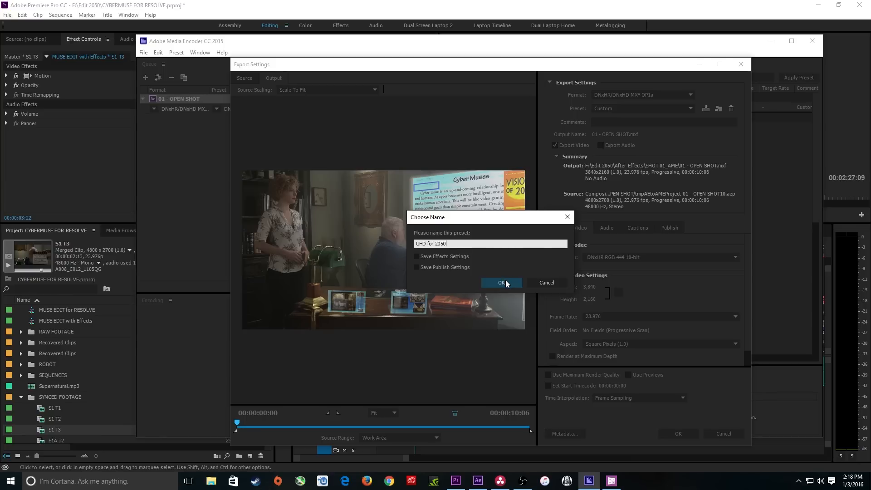
left_click(501, 283)
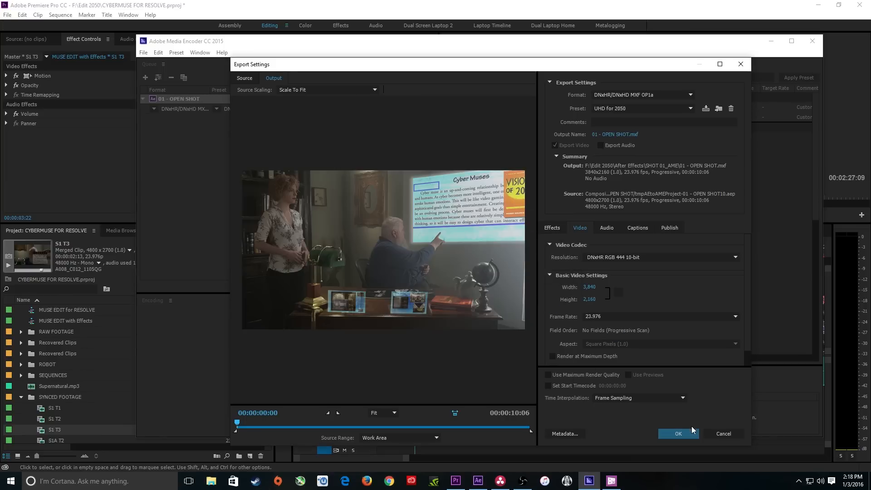
left_click(679, 434)
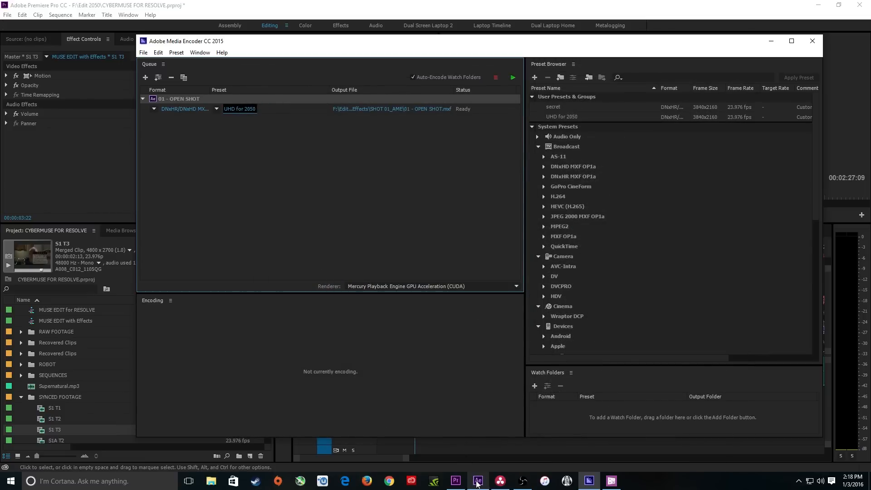
- Switch to Premiere Pro and move the MUSE EDIT with Effects playhead to 00:00:27:06, near the end of the S1 T3 clip
mouse_move(476, 486)
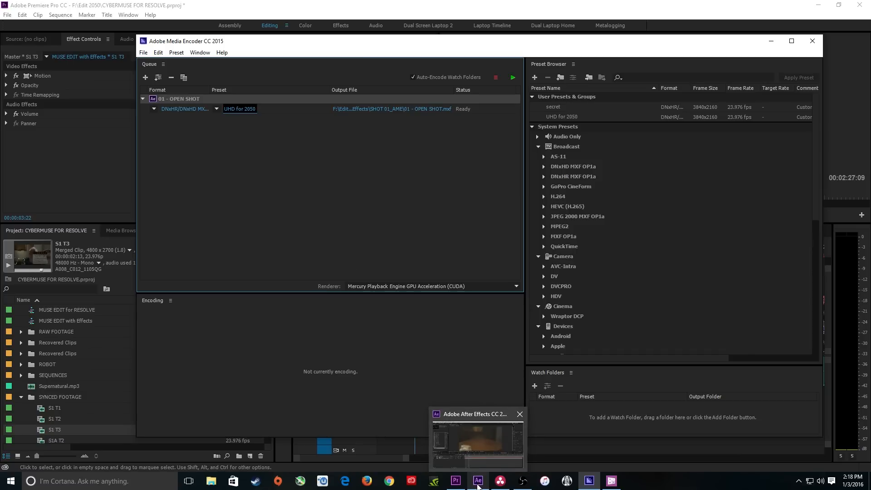
left_click(478, 485)
left_click(456, 480)
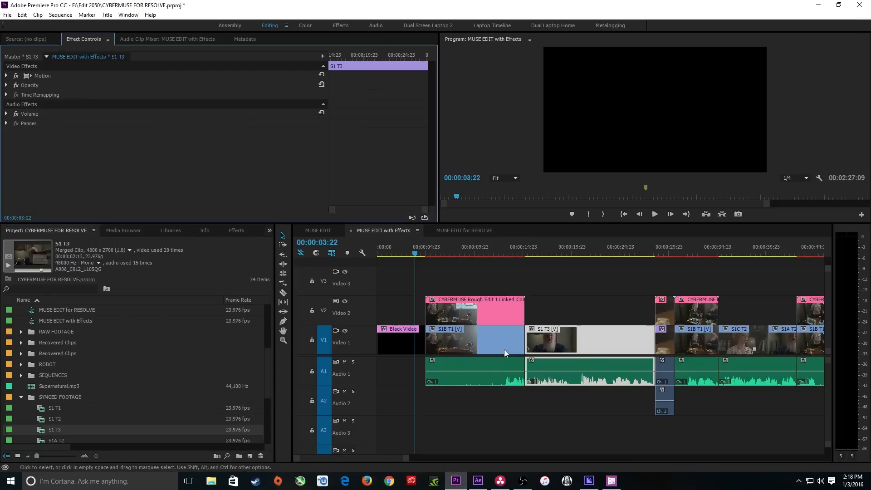
left_click(661, 253)
left_click(642, 253)
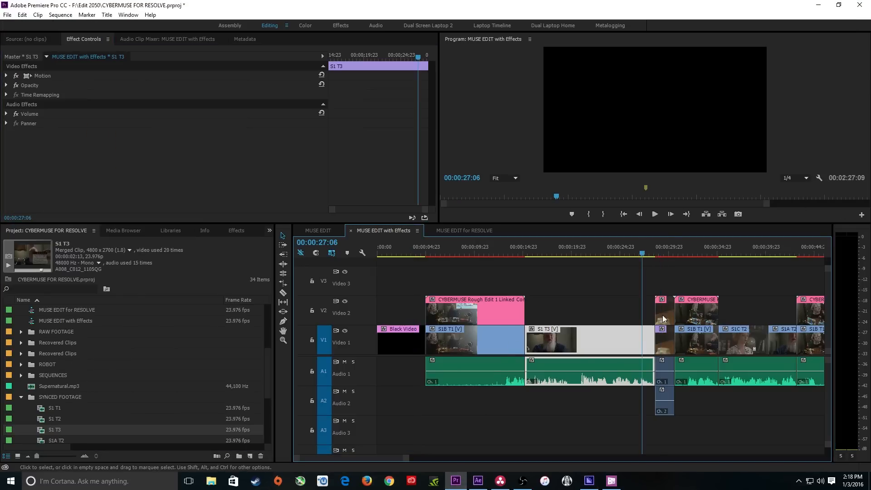
- Switch to After Effects, open the 02 - Shadow Boom composition and add it to the Adobe Media Encoder queue
left_click(478, 481)
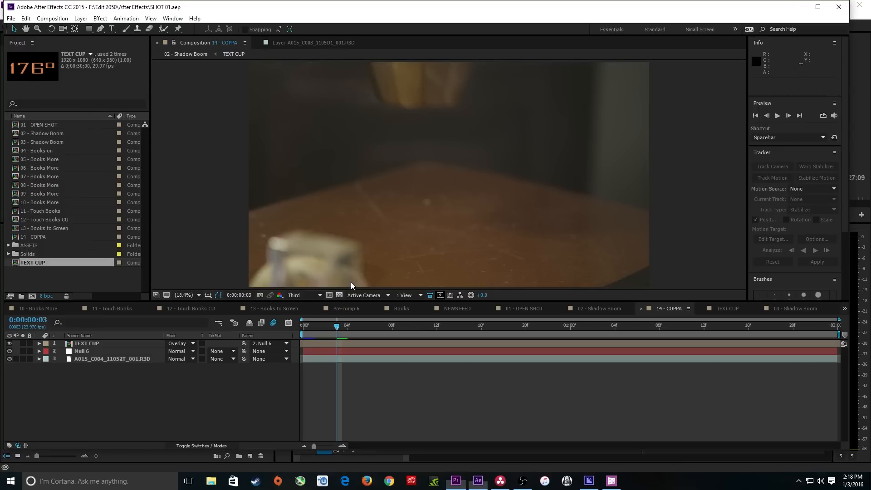
left_click(644, 310)
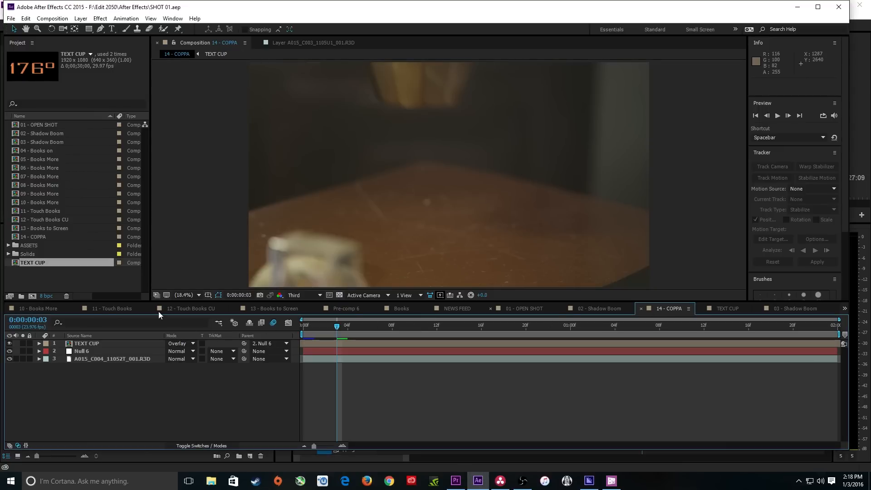
double_click(45, 134)
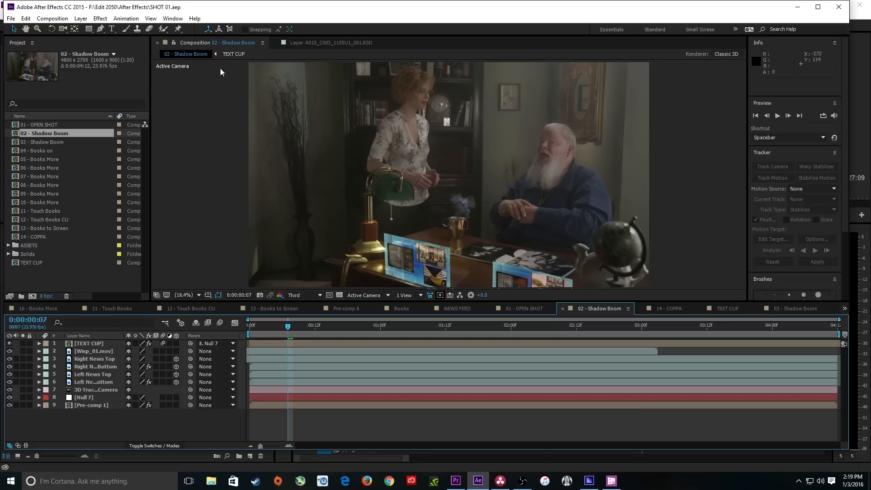
key("alt+c")
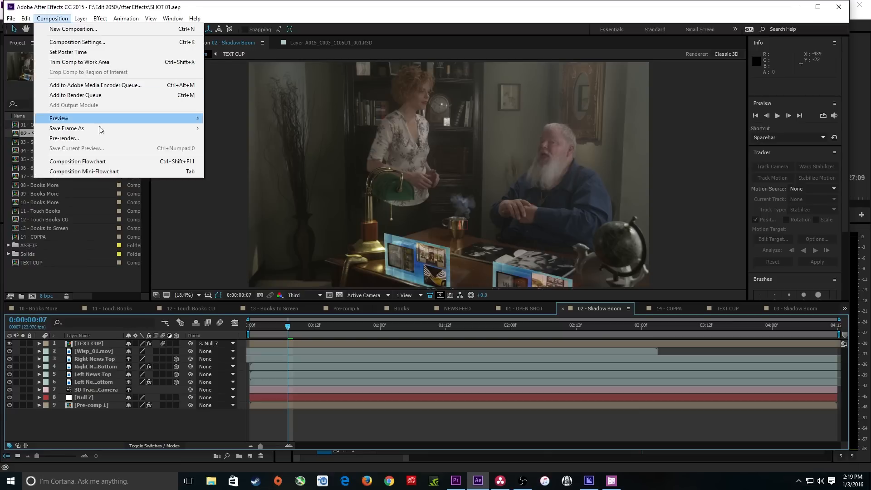
left_click(97, 85)
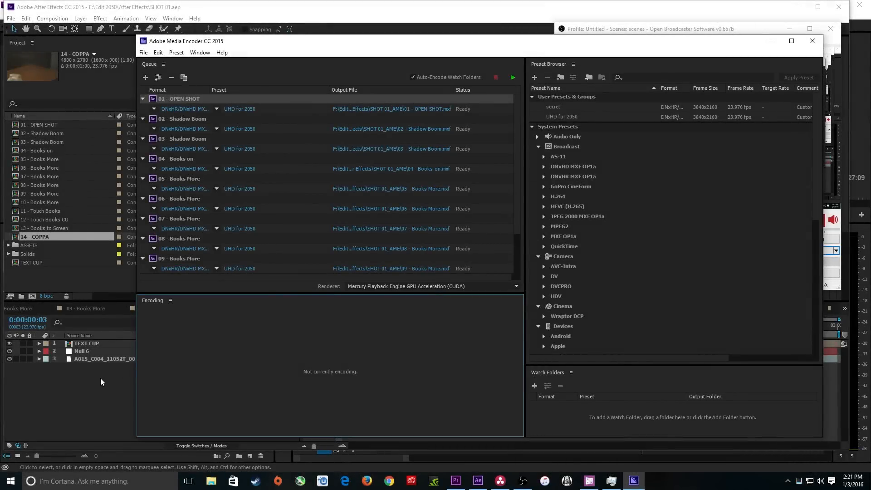
- Return to Premiere Pro, zoom the MUSE EDIT with Effects timeline in around 00:00:02:08 and collapse the SYNCED FOOTAGE bin
left_click(455, 480)
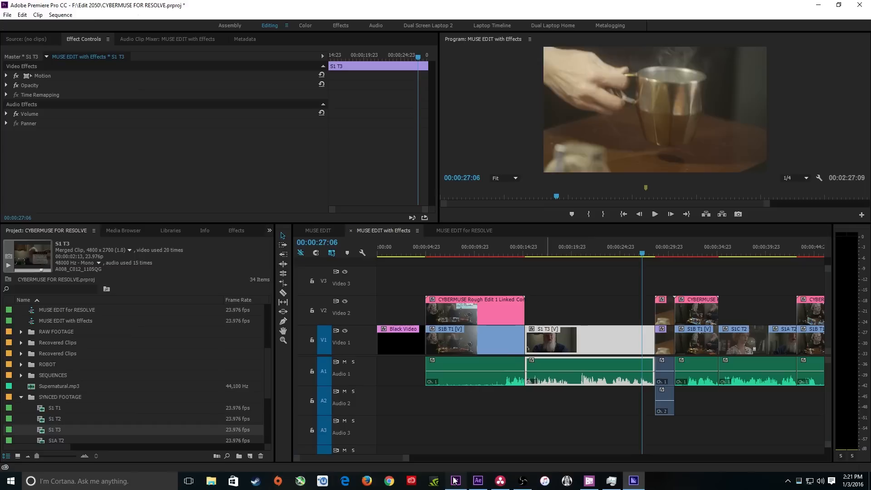
left_click(400, 251)
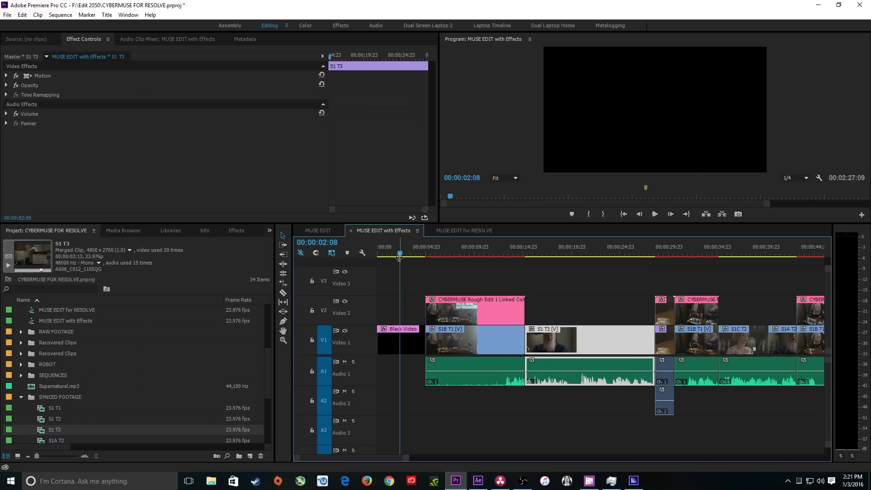
key("=")
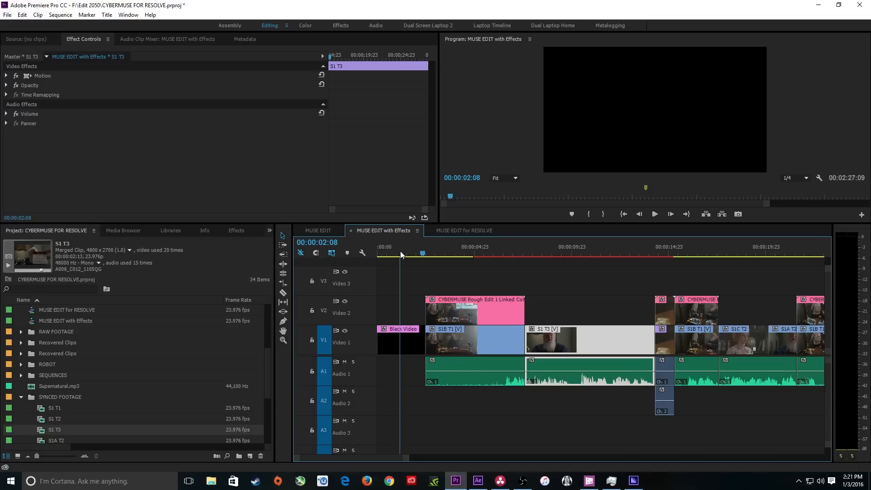
left_click(21, 397)
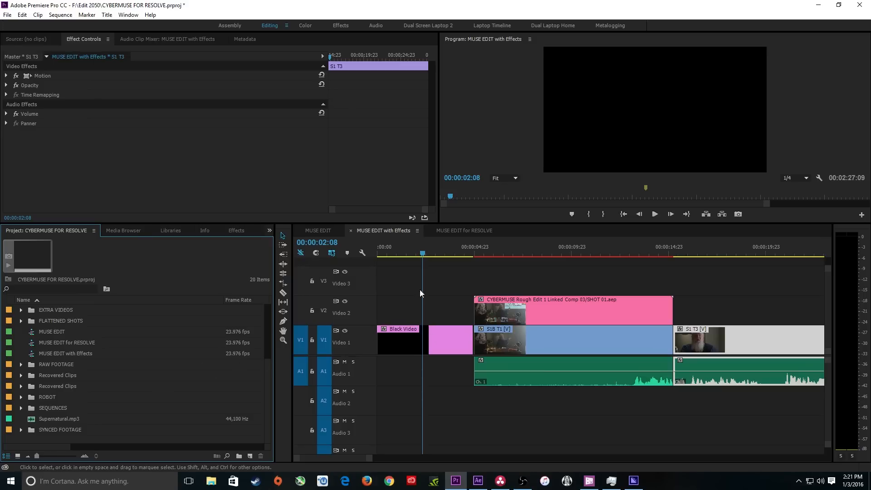
- Mark the In point of MUSE EDIT with Effects at 00:00:00:00 and move the playhead to the end of Black Video
left_click_drag(420, 249, 364, 254)
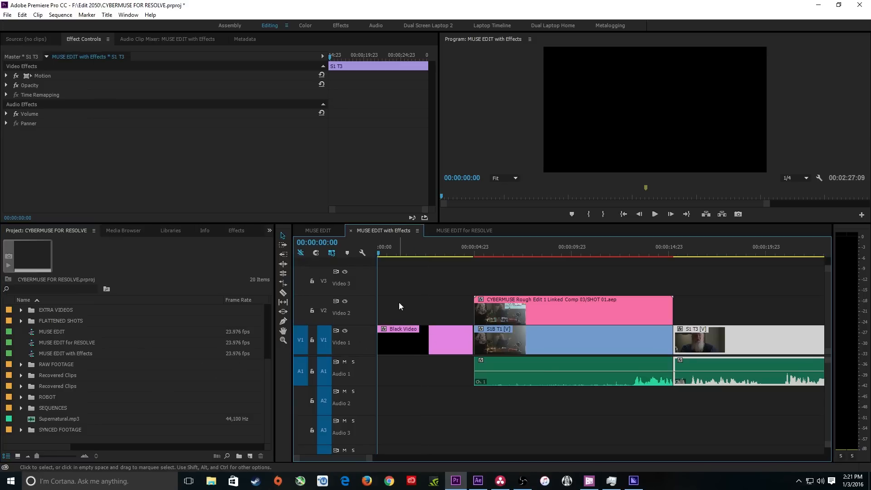
key("i")
key("Down")
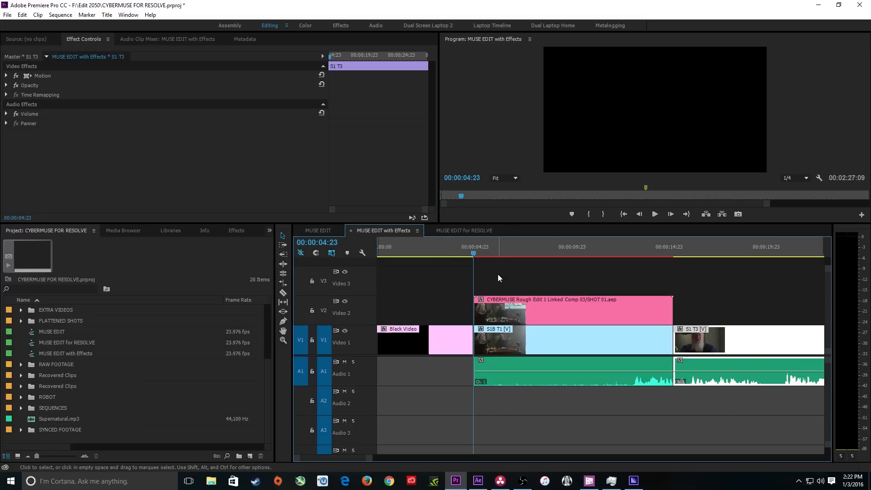
- Extend the end of the Black Video clip by one frame so it meets the start of S1B T1
key("Left")
key("equal")
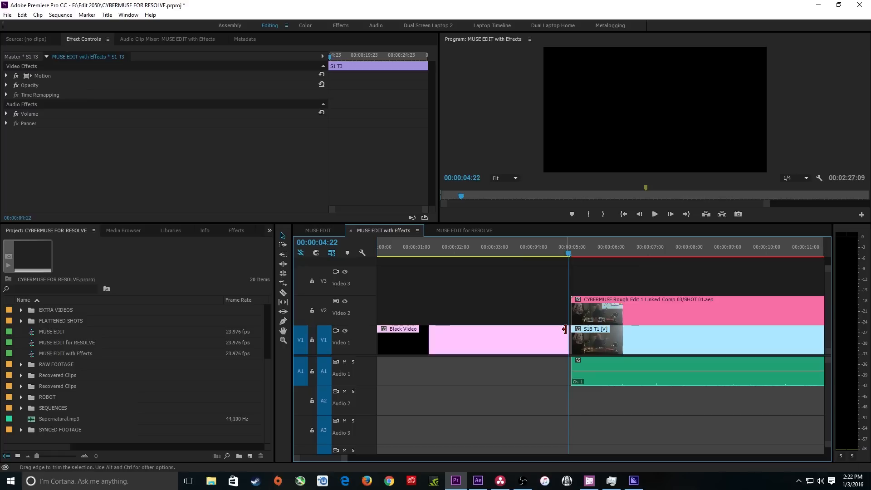
left_click_drag(565, 329, 604, 338)
key("equal")
left_click(595, 308)
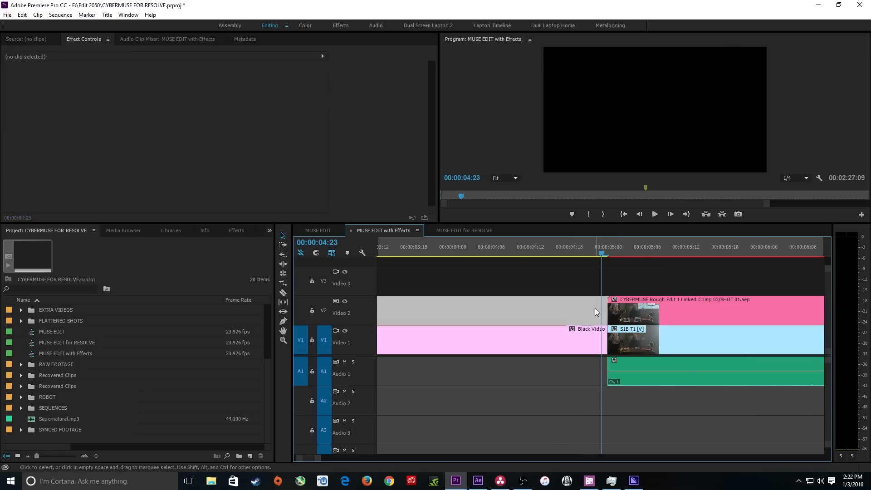
- Mark the Out point at 00:00:04:23, the last frame of the Black Video clip
key("Right")
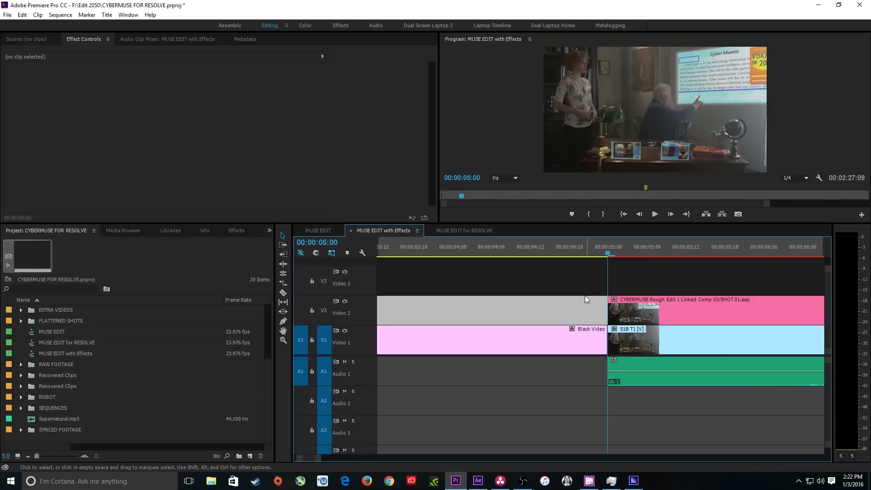
key("minus")
key("minus")
key("minus")
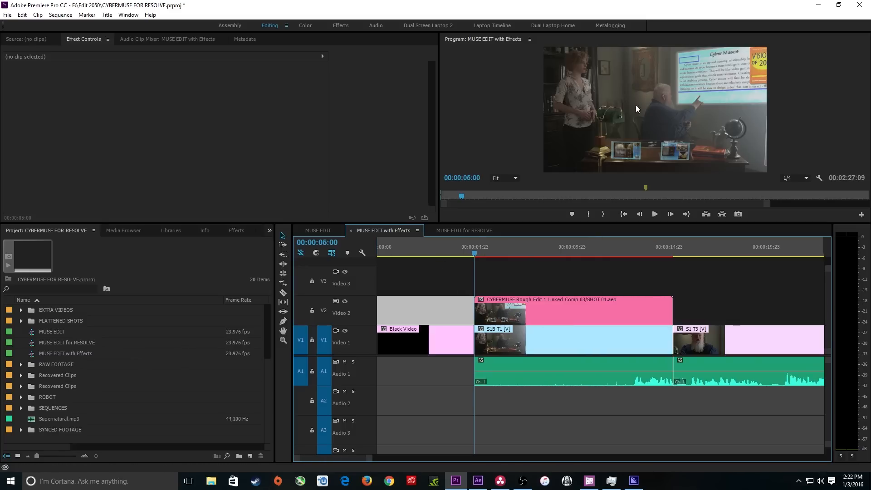
key("Left")
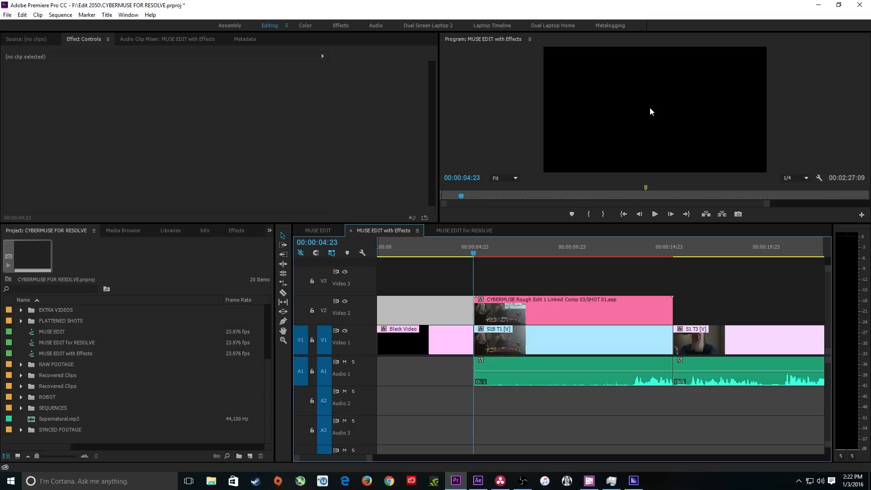
key("o")
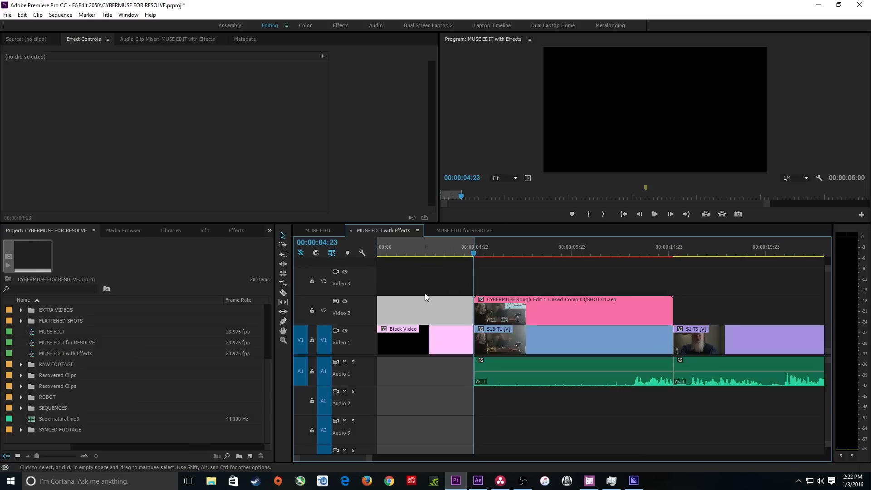
- Open the export settings for the marked range and apply the UHD for 2050 preset
left_click(430, 252)
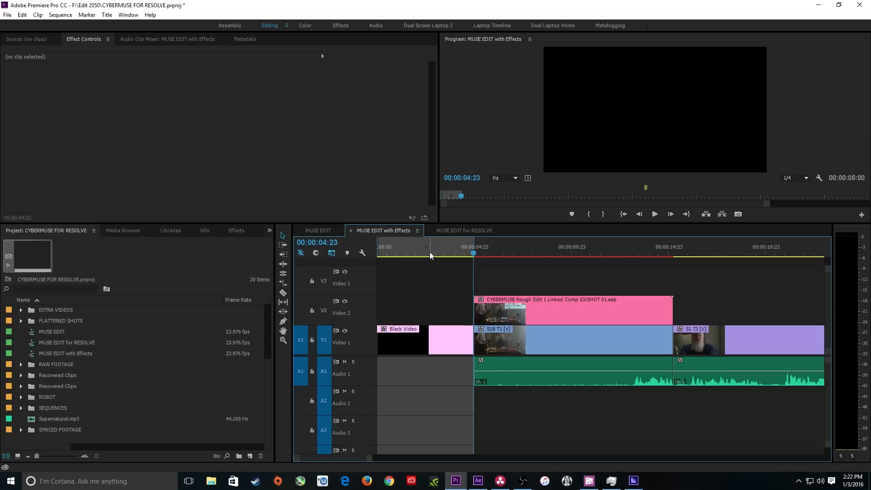
key("ctrl+m")
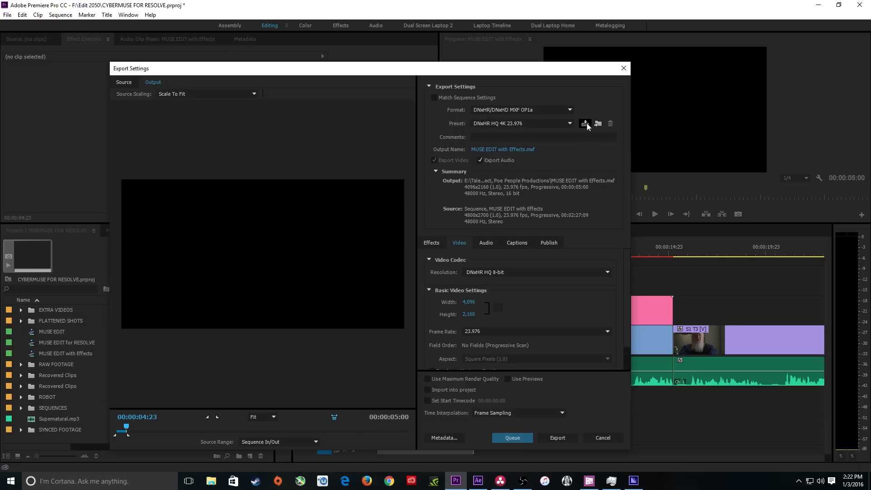
left_click(511, 122)
left_click(513, 131)
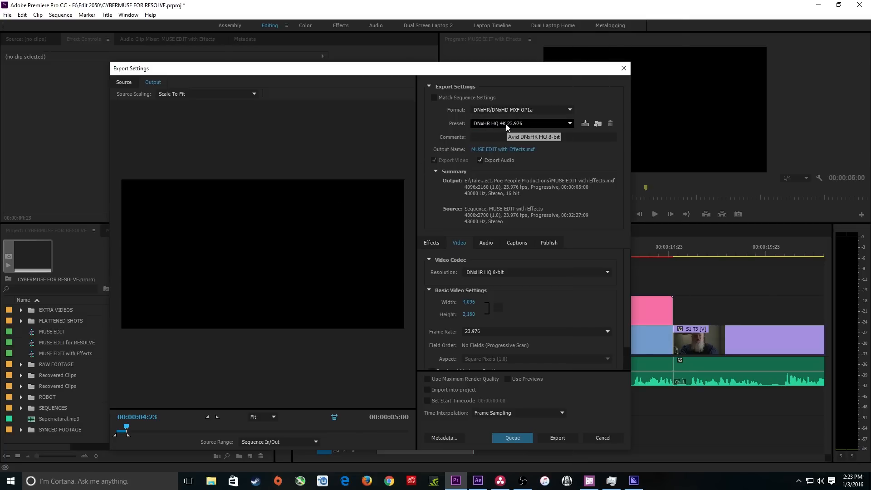
left_click(505, 124)
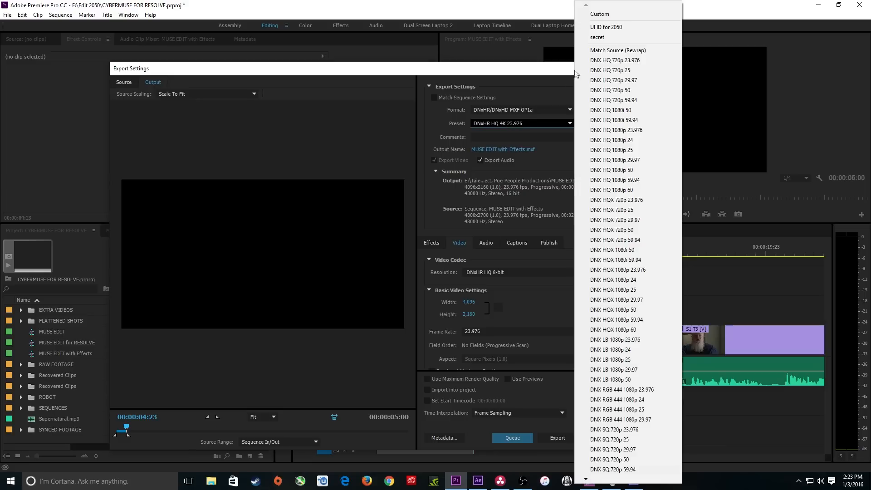
left_click(616, 26)
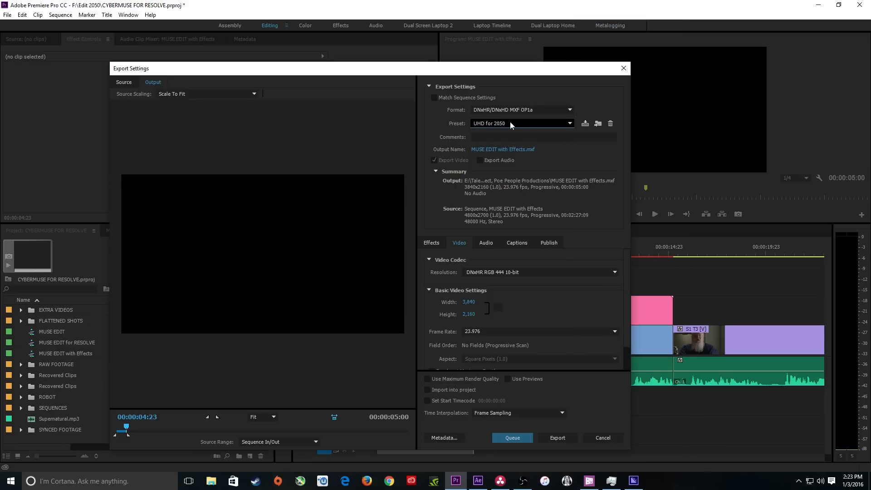
- Name the output Black Video in F:\Edit 2050\FILM\MXF Effect Shots and send the export to the Media Encoder queue
left_click(494, 150)
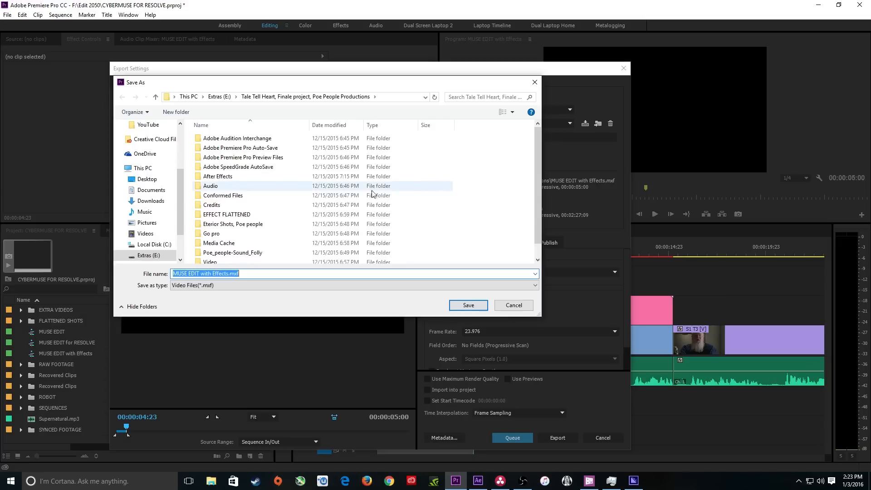
left_click(504, 308)
left_click(505, 153)
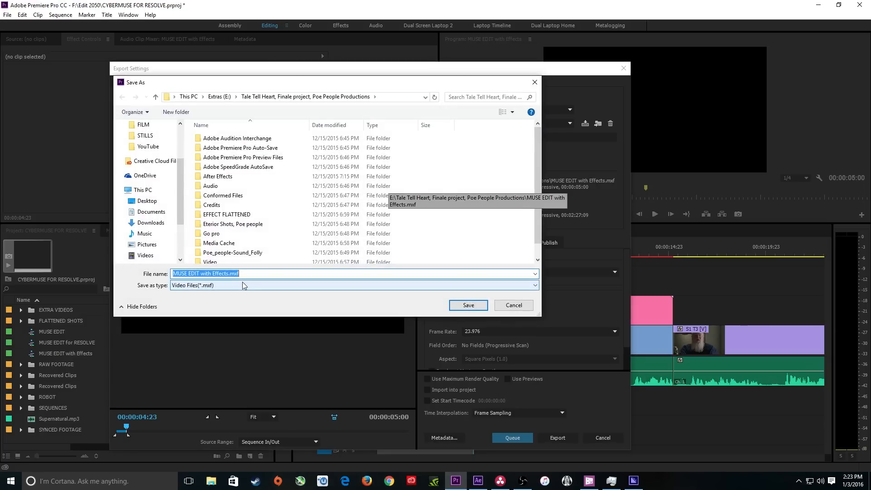
type("Ba")
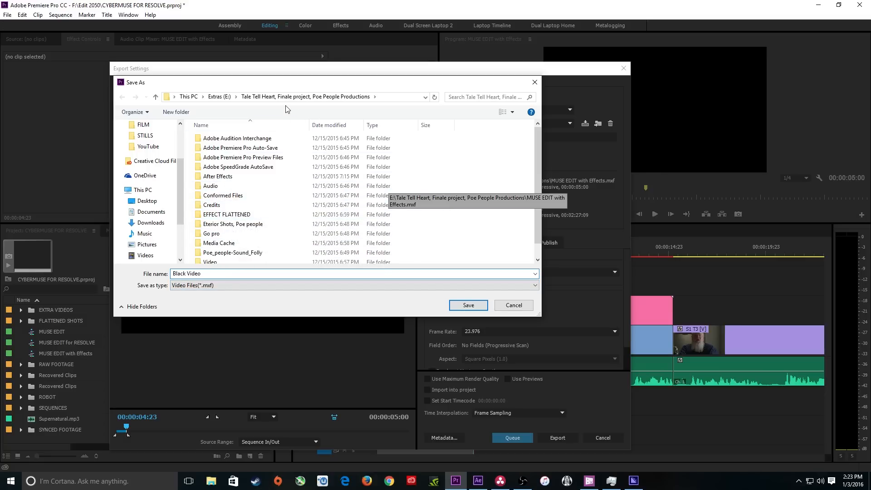
left_click(222, 97)
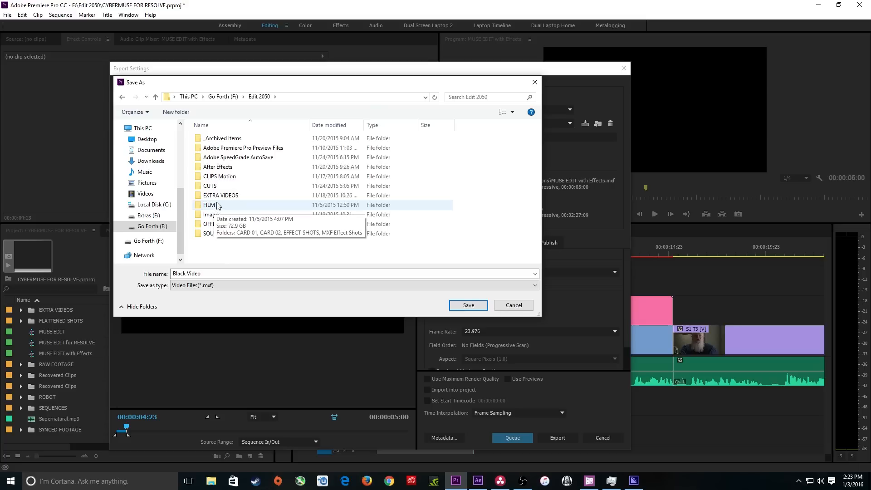
double_click(218, 205)
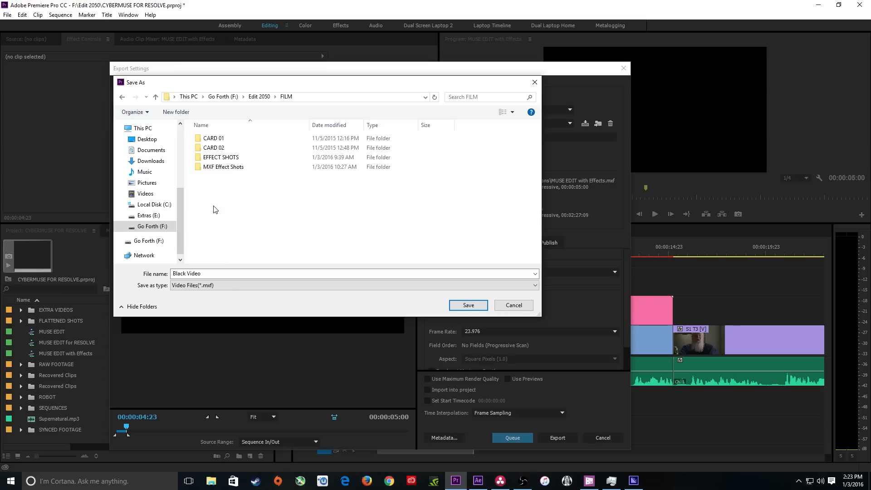
double_click(213, 167)
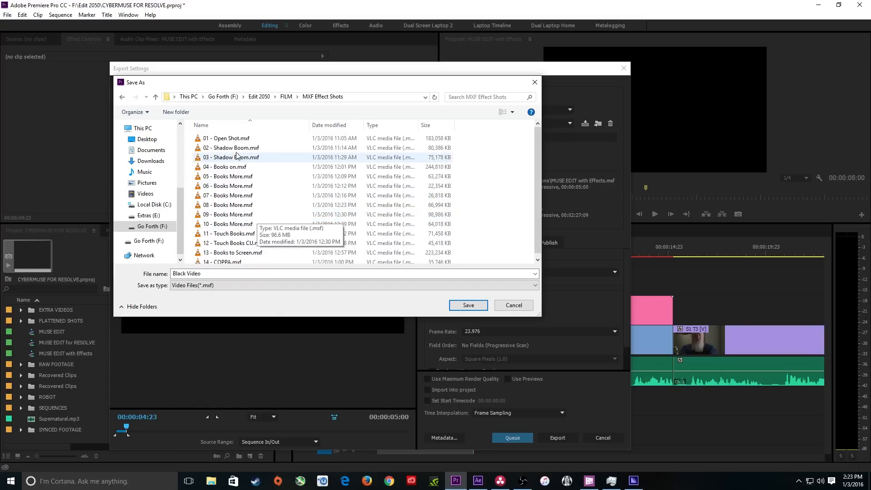
left_click(469, 306)
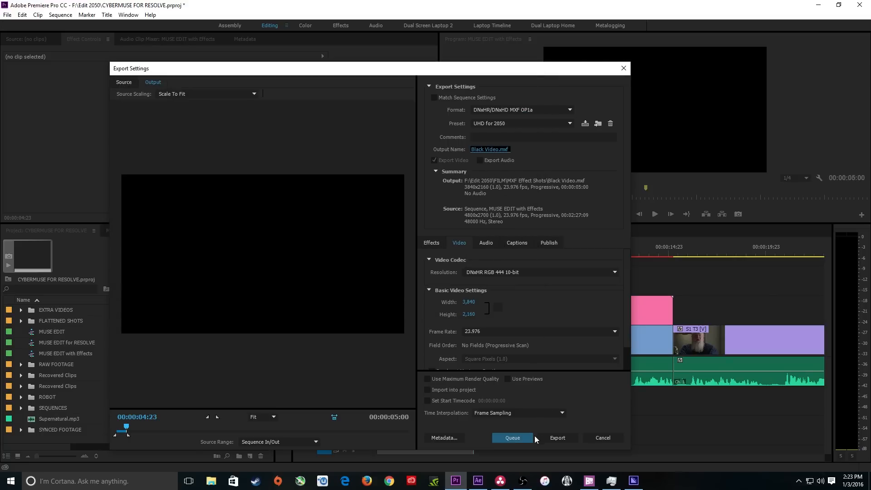
left_click(512, 438)
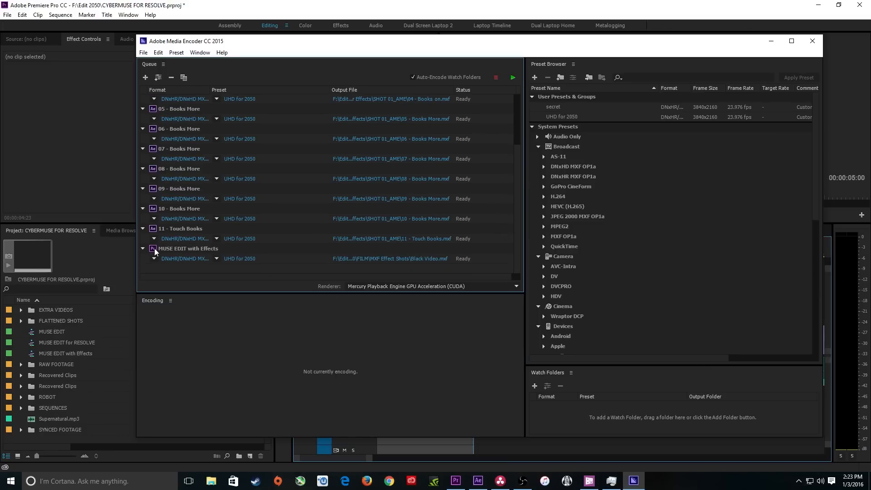
- Return to Premiere Pro, move the playhead to 00:00:16:12 and clear the sequence's In and Out points
left_click(122, 193)
left_click_drag(490, 256, 697, 253)
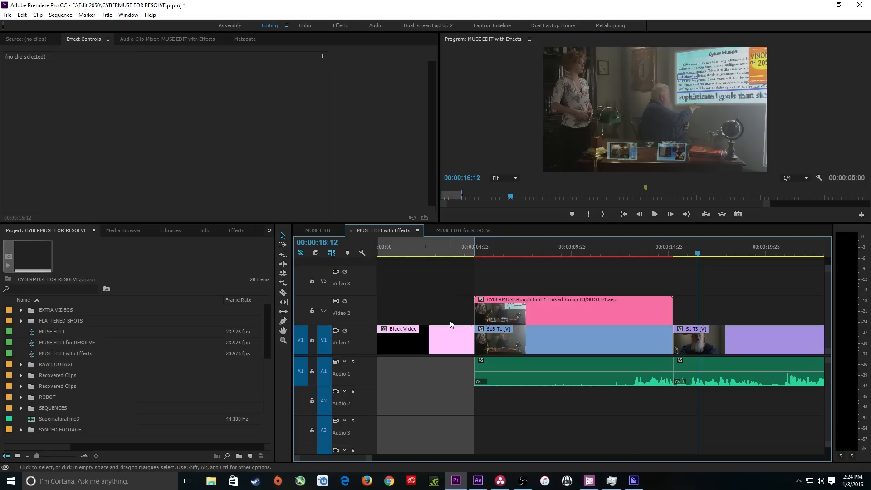
key("ctrl+shift+x")
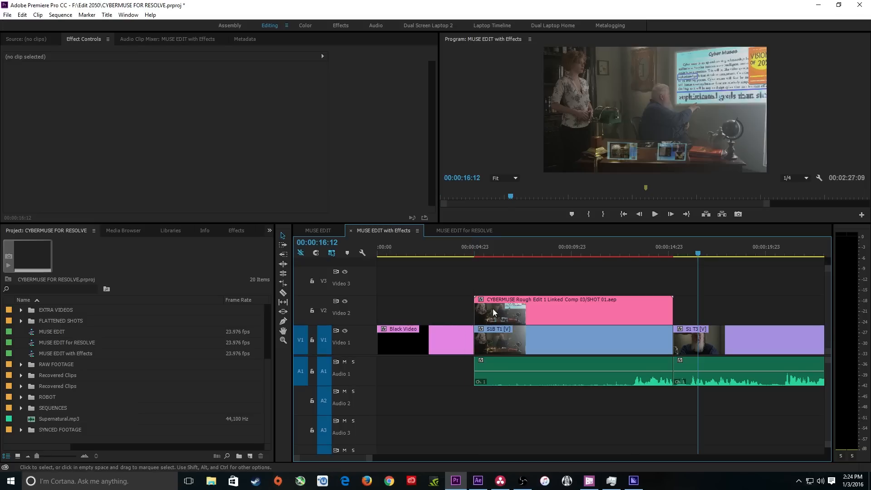
- Move the playhead to 00:00:48:03, beside the first marker over the S1C T3 clip
key("minus")
left_click_drag(543, 257, 635, 252)
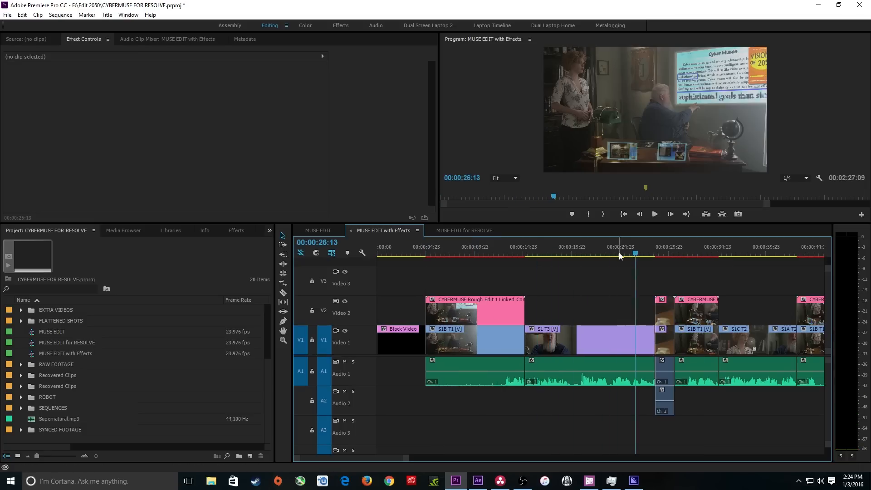
key("minus")
left_click(611, 253)
key("equal")
key("equal")
key("equal")
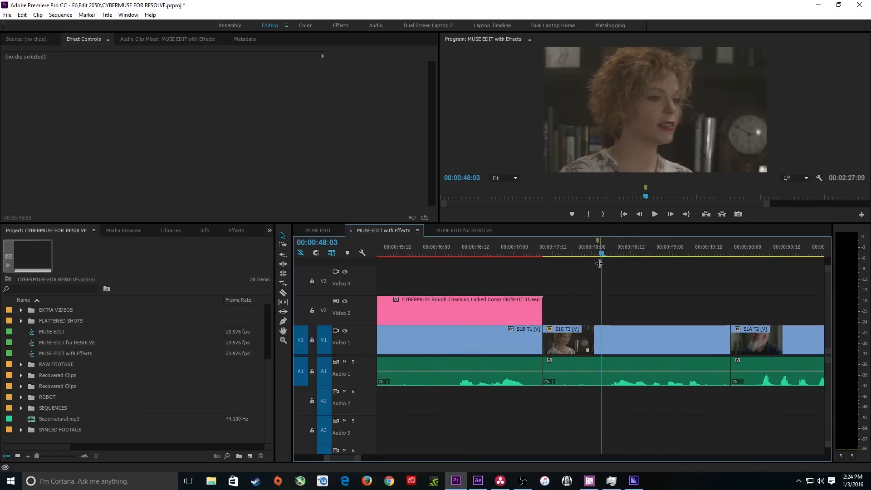
- Set the Program monitor's playback resolution to Full and select the marked S1C T3 clip to examine its Motion settings
left_click(669, 132)
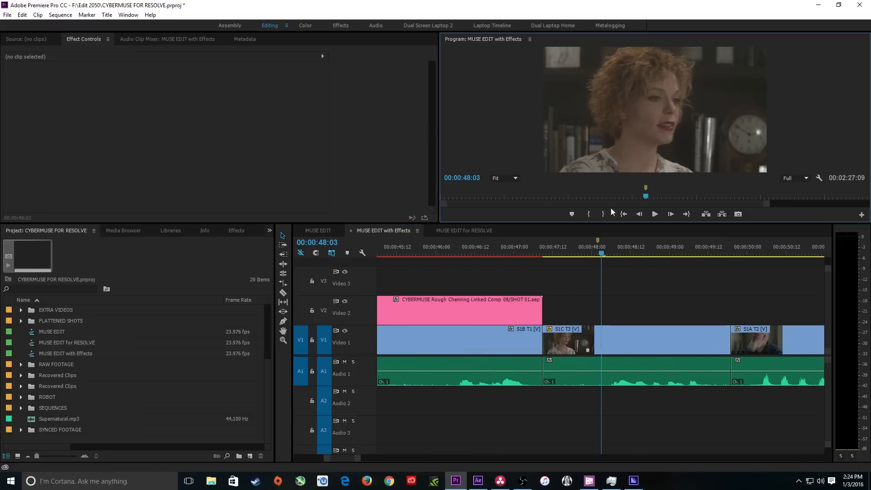
left_click(583, 255)
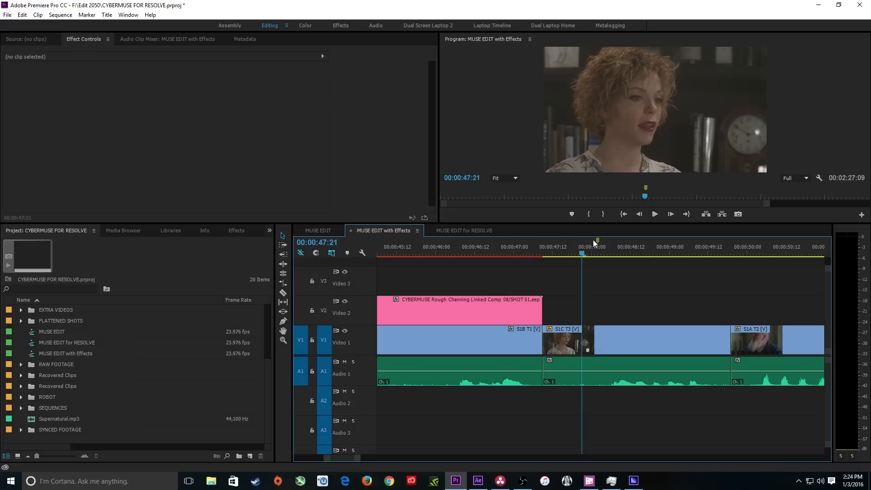
left_click(603, 336)
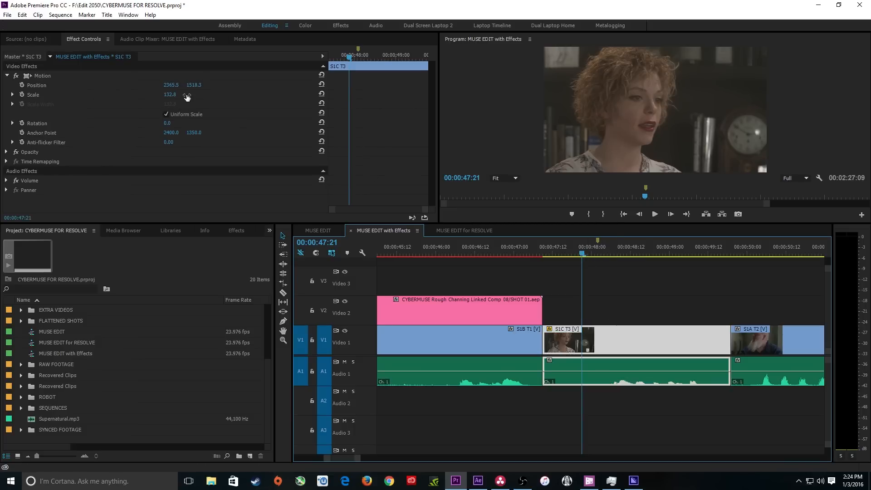
left_click(571, 249)
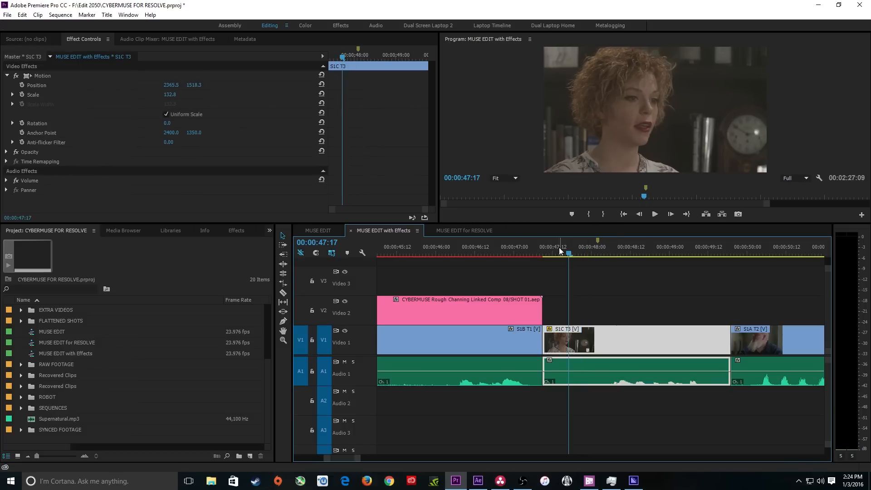
- Move the playhead to 00:01:43:04, beside the second marker over the S1 T3 clip
key("minus")
key("minus")
key("minus")
key("minus")
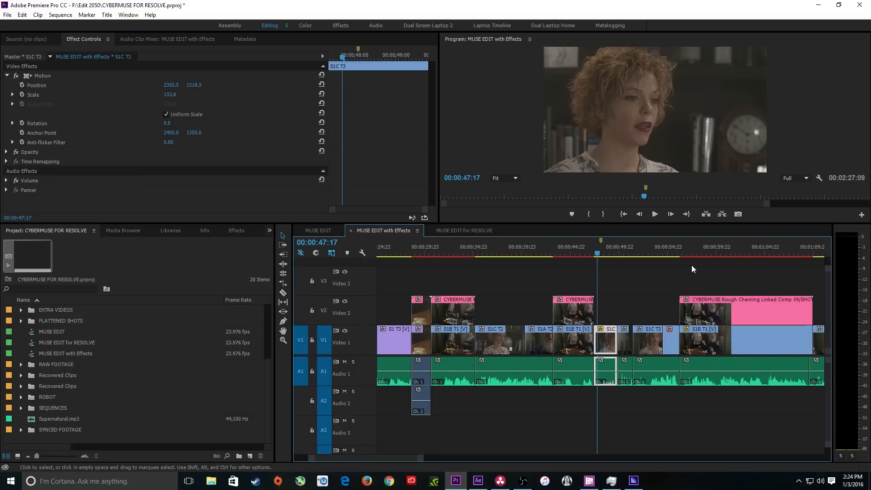
left_click(747, 254)
key("minus")
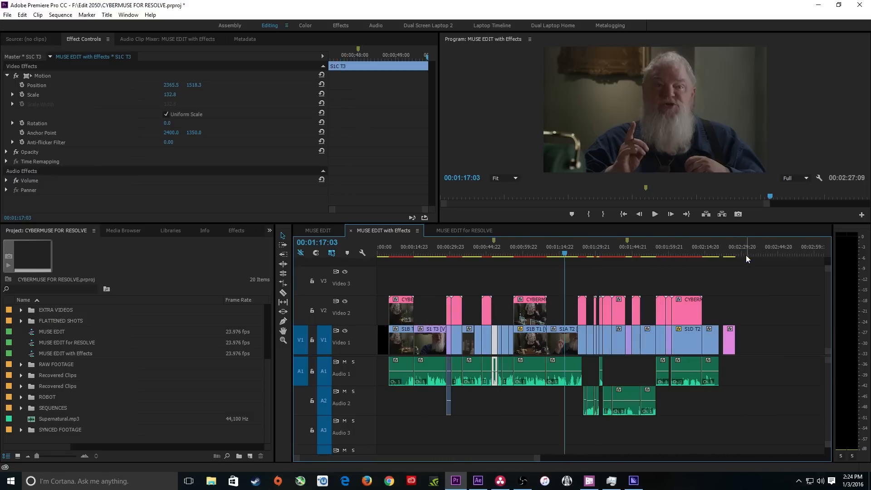
left_click(630, 250)
key("equal")
key("equal")
key("equal")
key("equal")
key("equal")
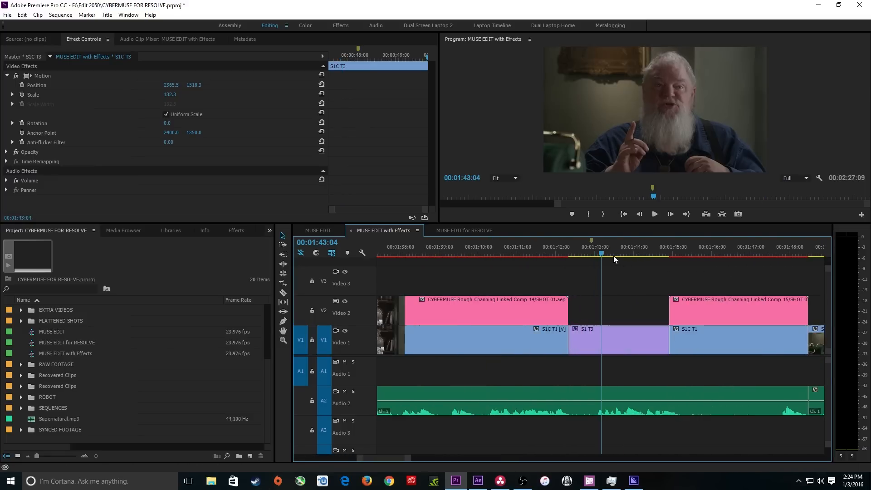
- Select the S1 T3 clip at the second marker and place the playhead at its start, 00:01:42:08
left_click_drag(588, 257, 556, 256)
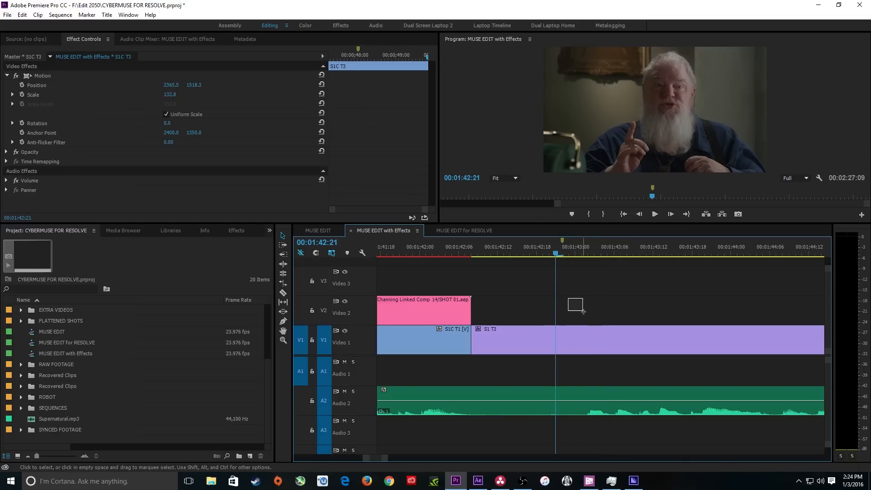
left_click(593, 336)
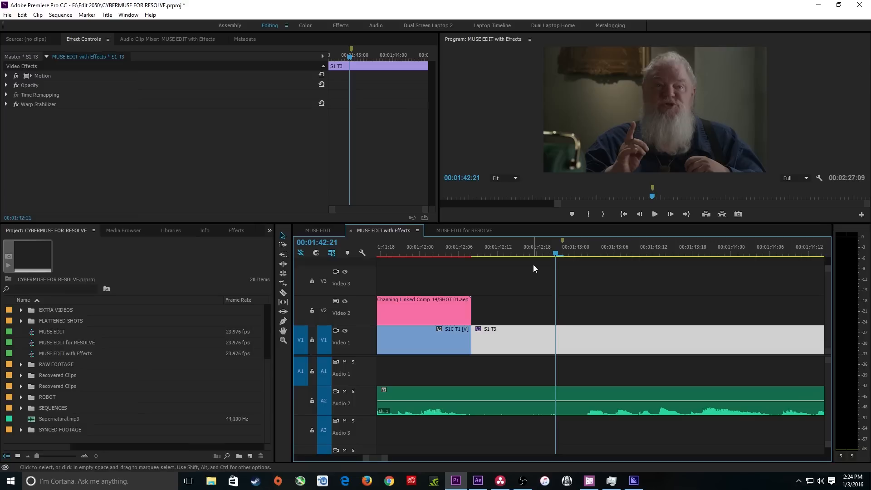
key("Up")
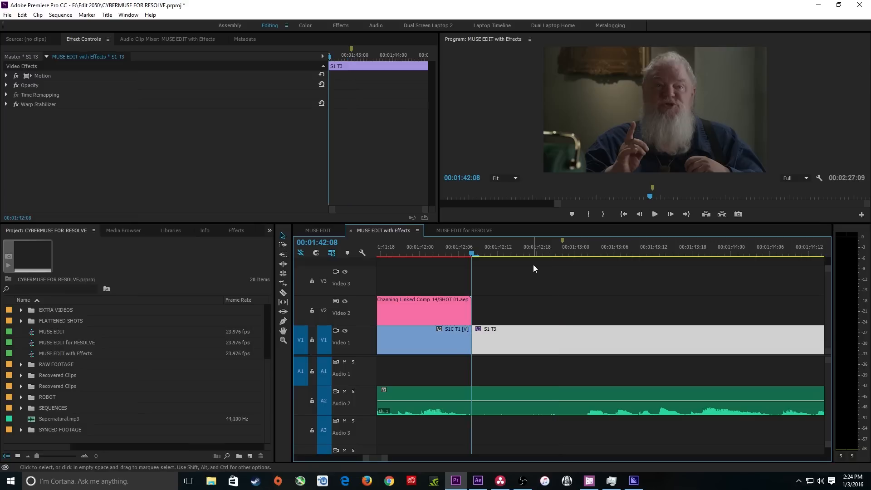
- Mark an In point at the S1 T3 clip's start and an Out point on its last frame, 00:01:44:21
key("i")
key("Down")
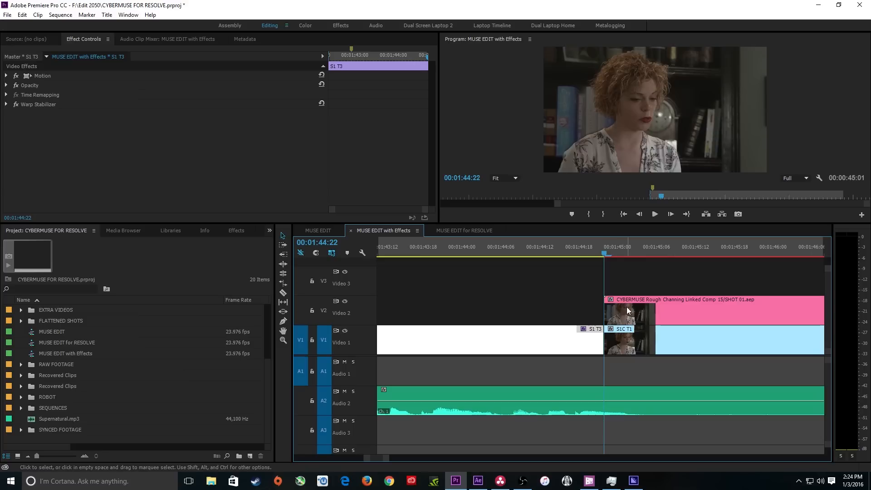
key("Left")
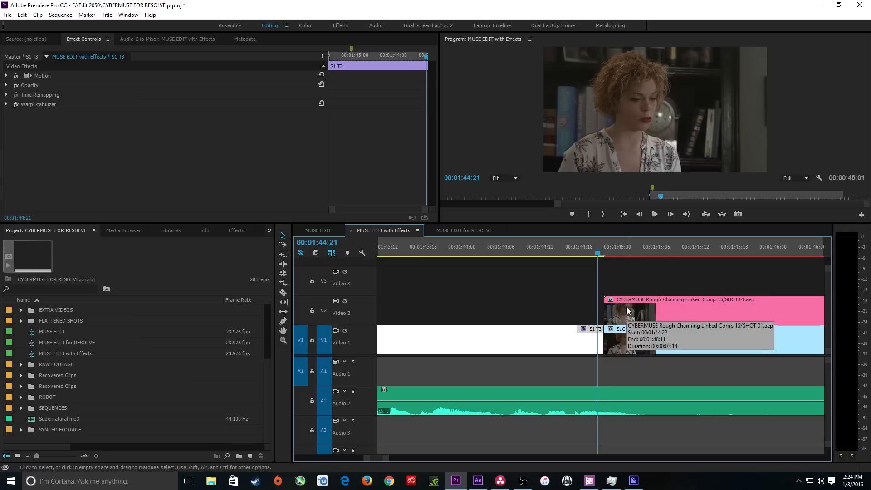
key("o")
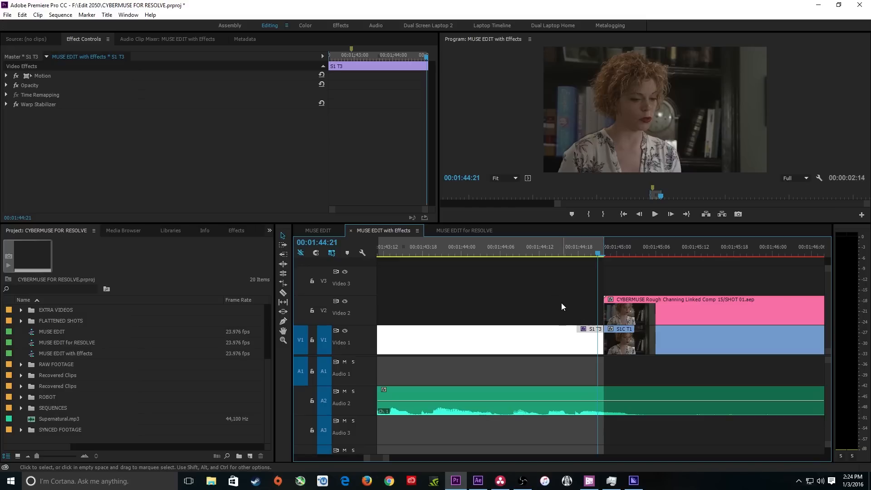
key("minus")
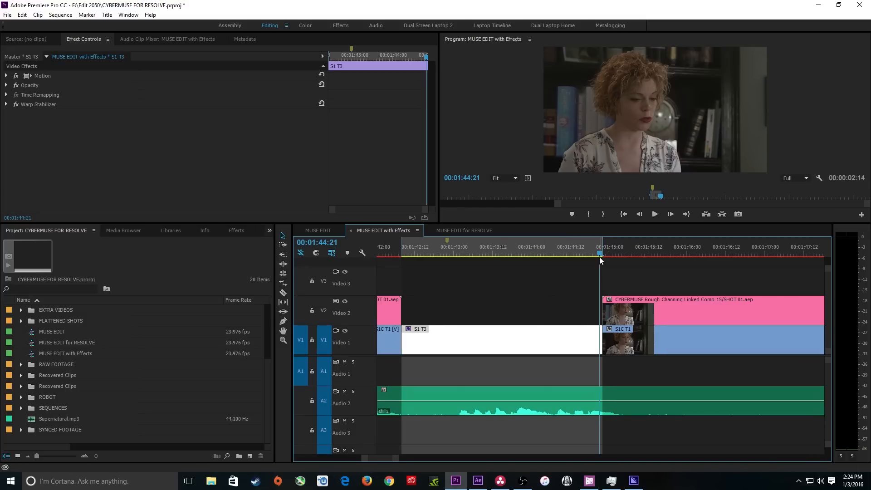
left_click_drag(600, 257, 576, 254)
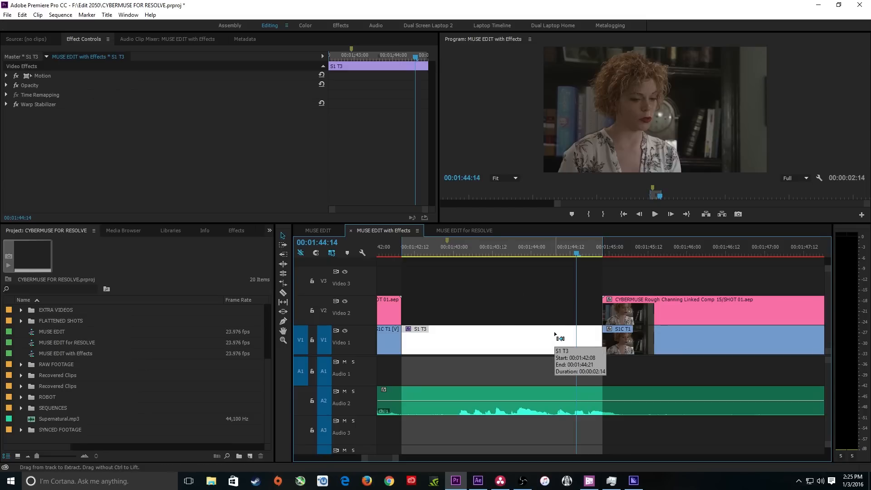
- Queue the marked S1 T3 range for export with the UHD for 2050 preset, named Second Marker WARP, in the MXF Effect Shots folder
key("ctrl+m")
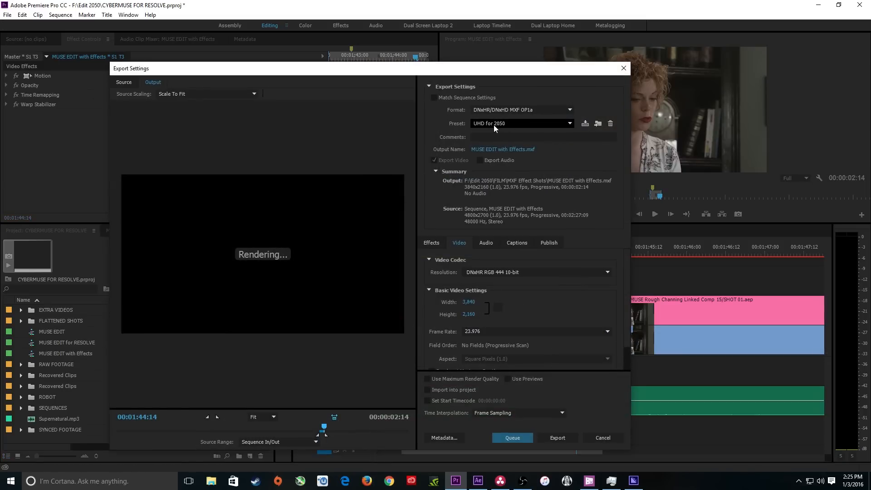
left_click(503, 149)
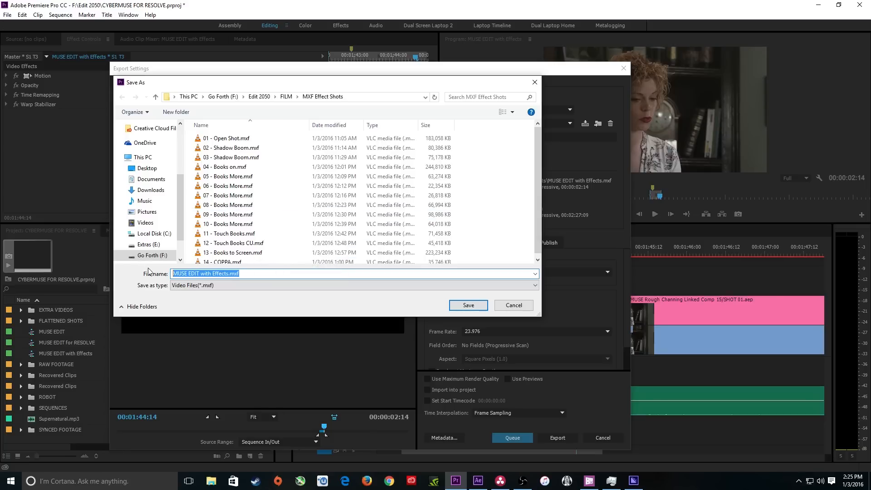
type("WARP")
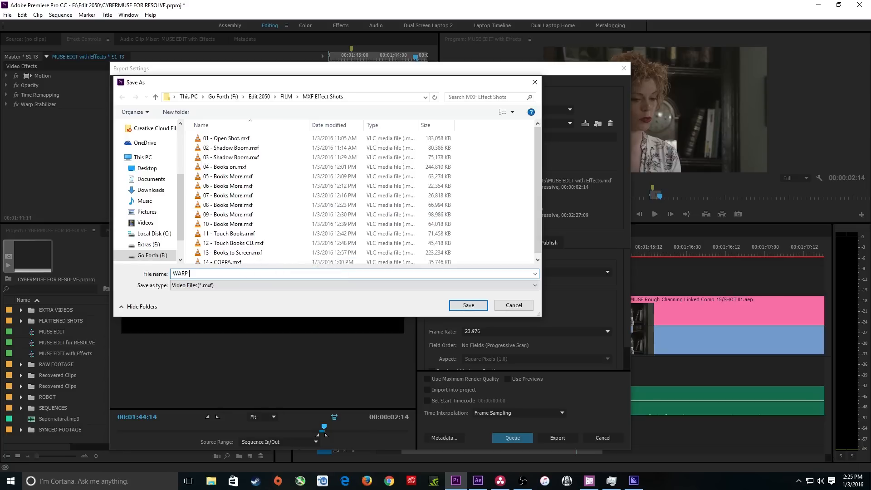
key("BackSpace")
key("BackSpace")
type("Second Marker WARP")
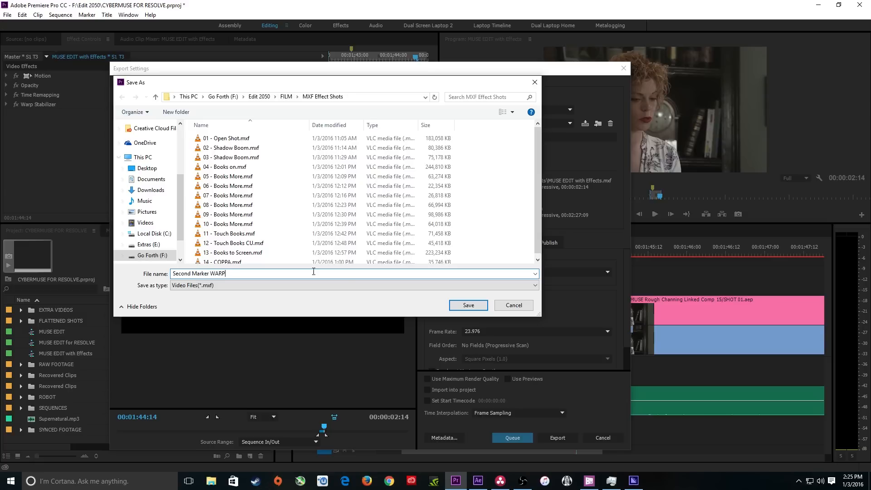
left_click(468, 305)
left_click(513, 438)
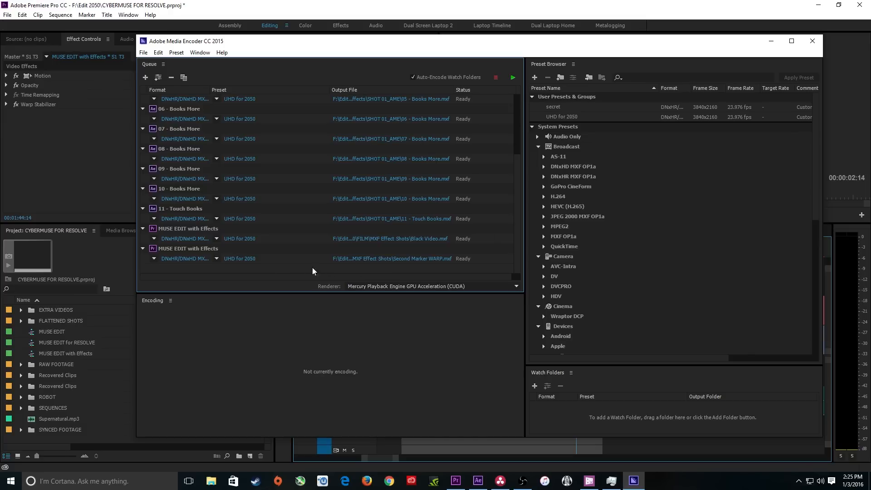
- Select all jobs in the Media Encoder queue and set their output folder to FILM\MXF Effect Shots
scroll(237, 195, "up", 4)
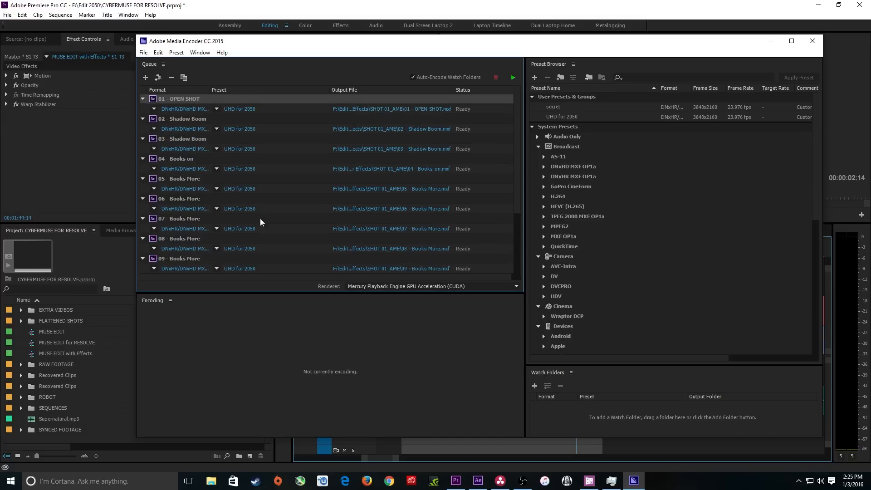
scroll(255, 236, "down", 4)
left_click(235, 272)
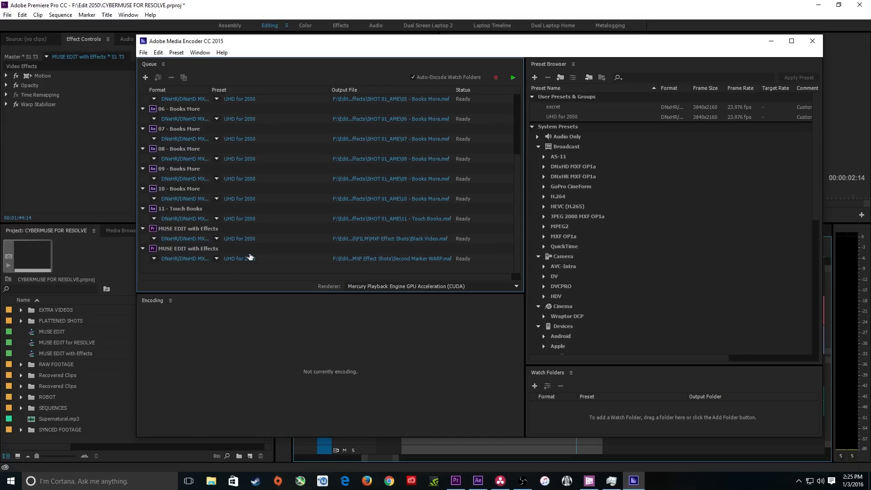
key("ctrl+a")
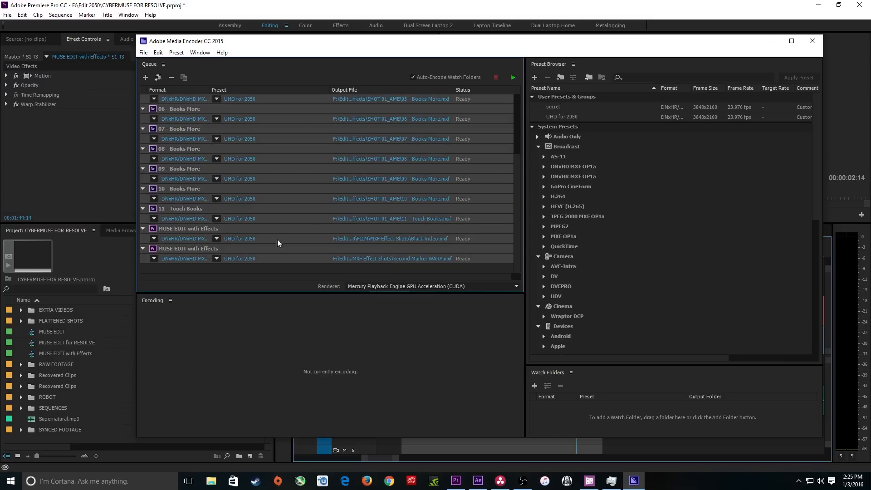
scroll(442, 182, "up", 4)
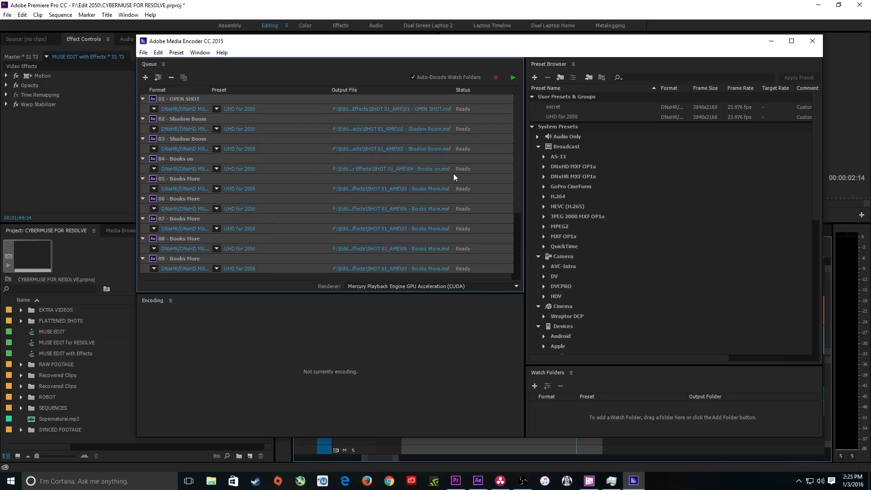
left_click(417, 109)
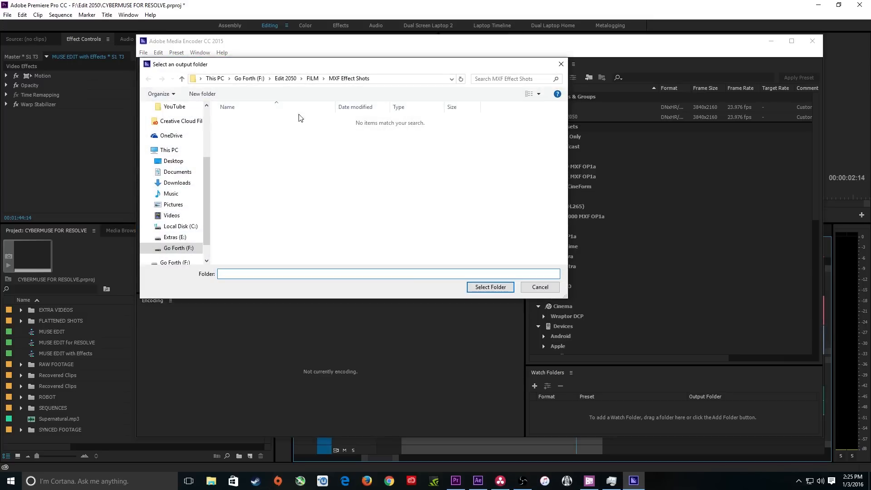
left_click(312, 79)
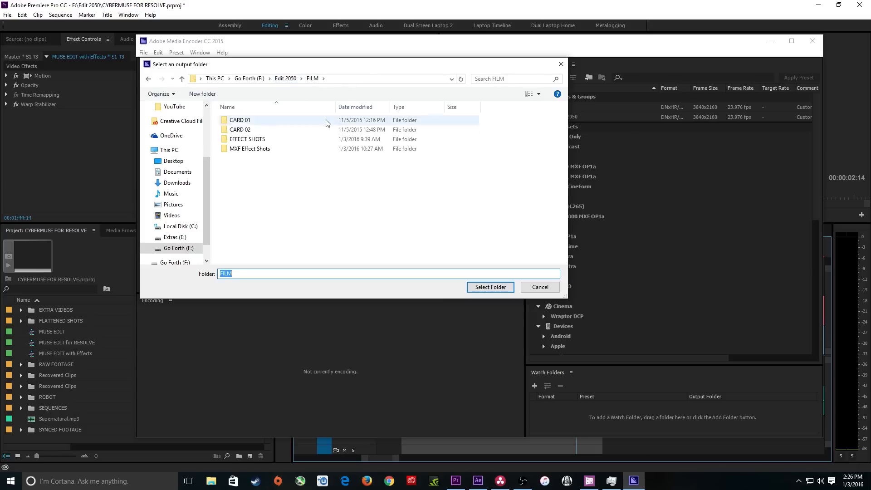
double_click(261, 150)
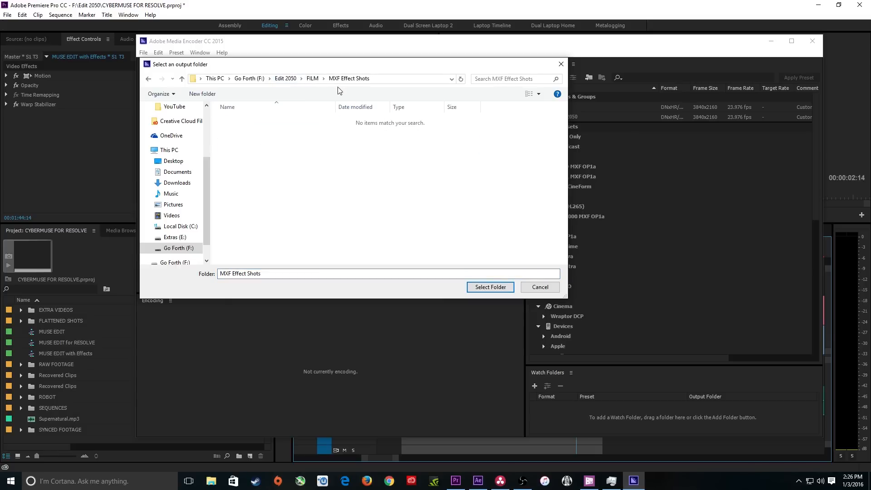
left_click(492, 287)
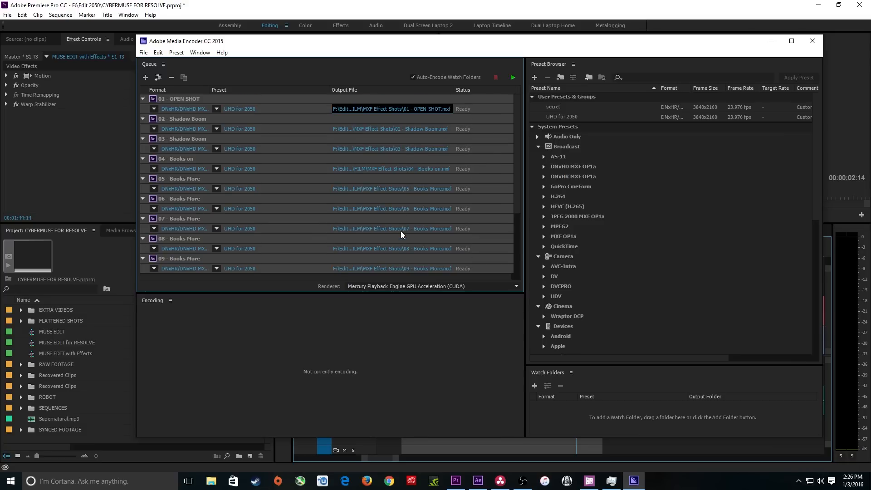
- Review the output file paths of all queued jobs from 01 - OPEN SHOT to Second Marker WARP
scroll(402, 235, "down", 3)
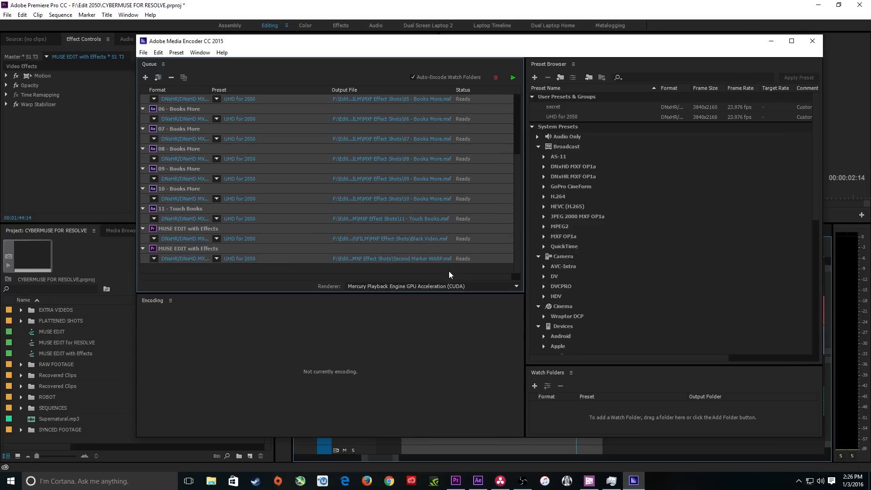
scroll(514, 133, "up", 1)
left_click_drag(513, 130, 515, 82)
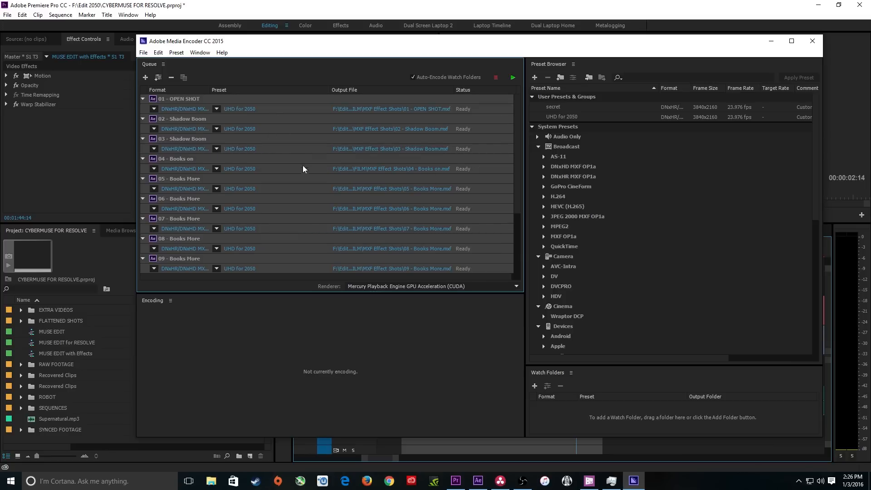
scroll(305, 175, "down", 3)
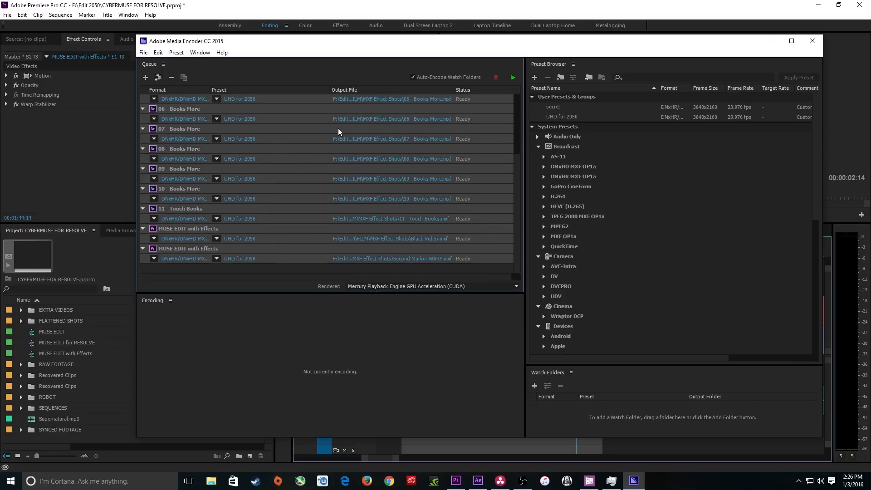
scroll(393, 113, "up", 3)
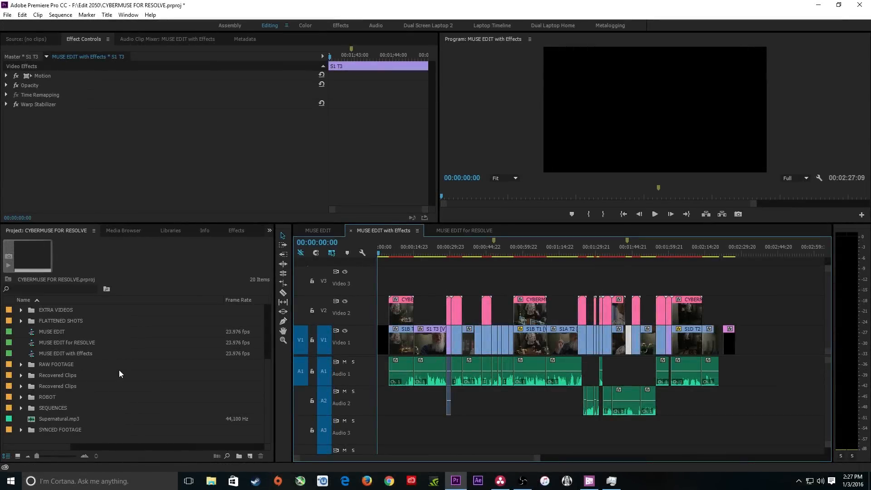
- Check the rendered files in the MXF Effect Shots folder in File Explorer and import that folder into the Premiere Pro project
key("super+e")
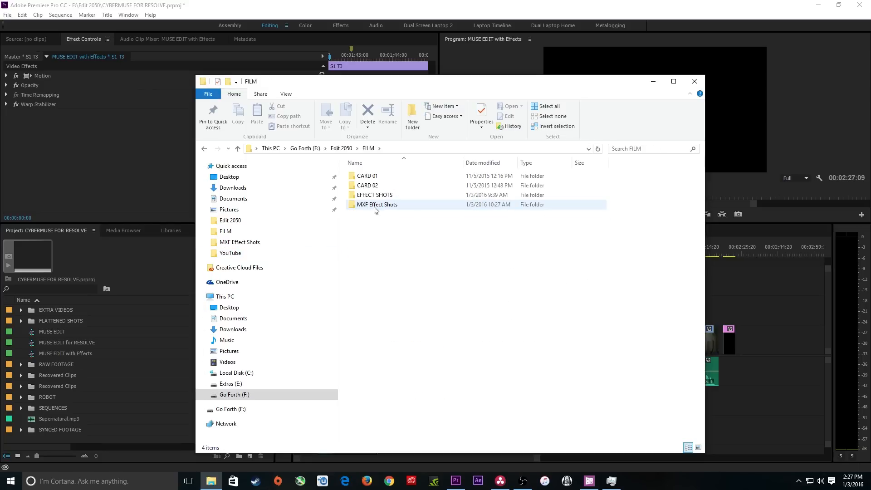
left_click(372, 206)
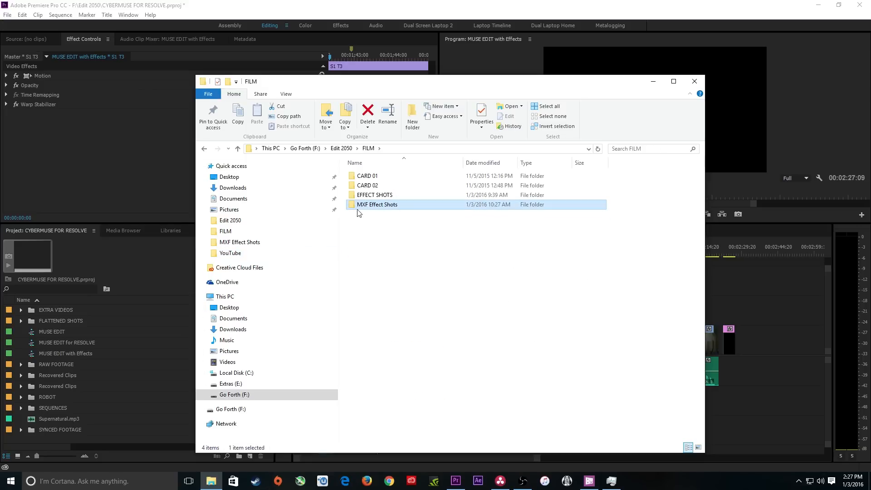
double_click(363, 205)
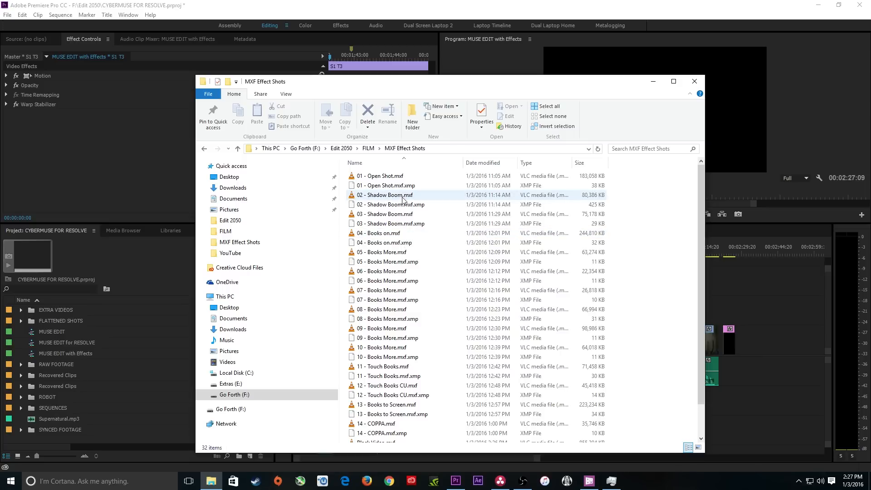
scroll(390, 295, "down", 2)
left_click(371, 409)
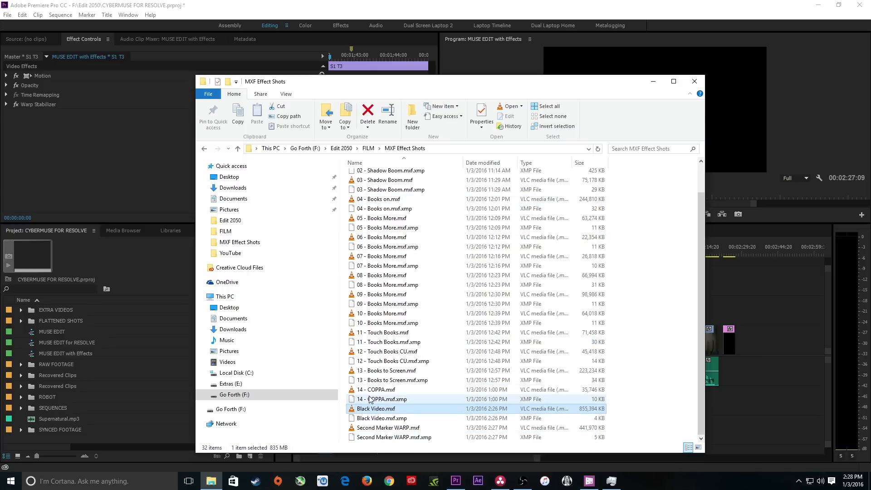
scroll(381, 254, "up", 2)
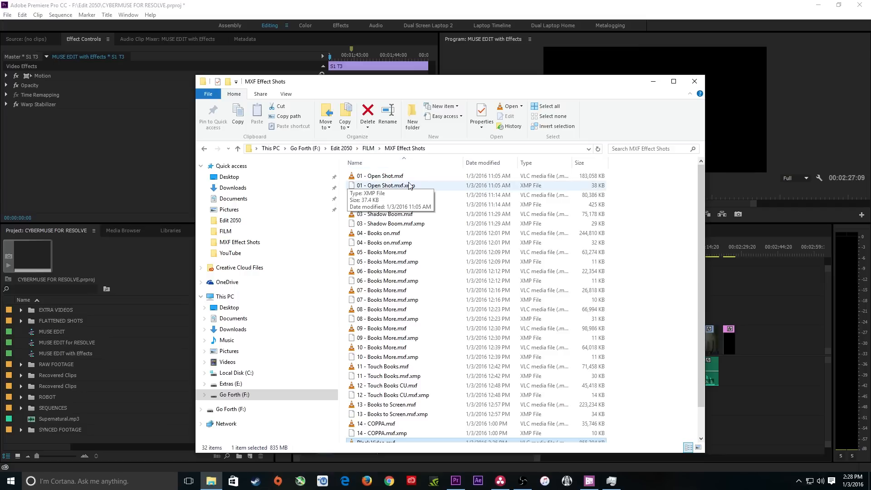
left_click(368, 149)
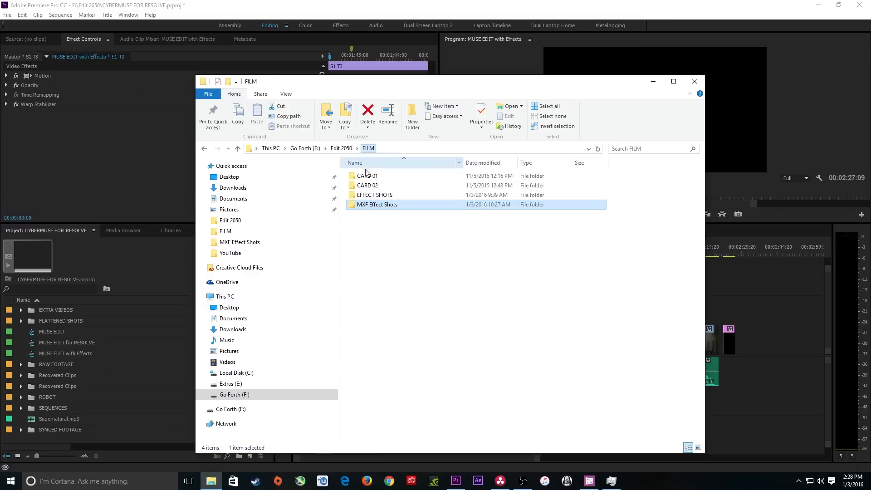
left_click_drag(363, 205, 83, 344)
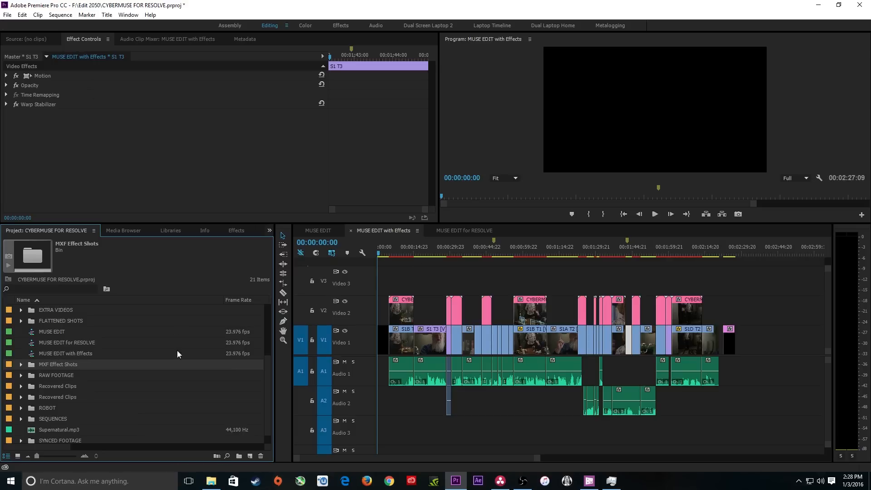
- Show the MUSE EDIT for RESOLVE sequence in the timeline and place its playhead at 00:00:00:00
right_click(62, 353)
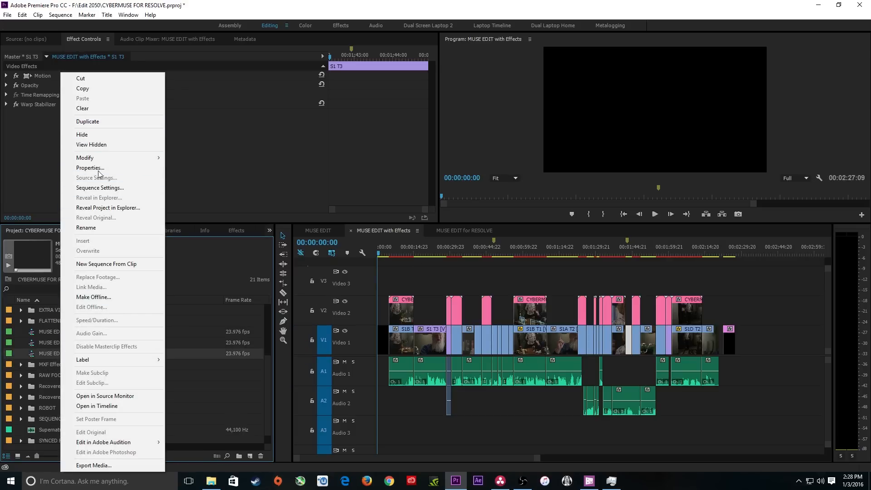
left_click(40, 342)
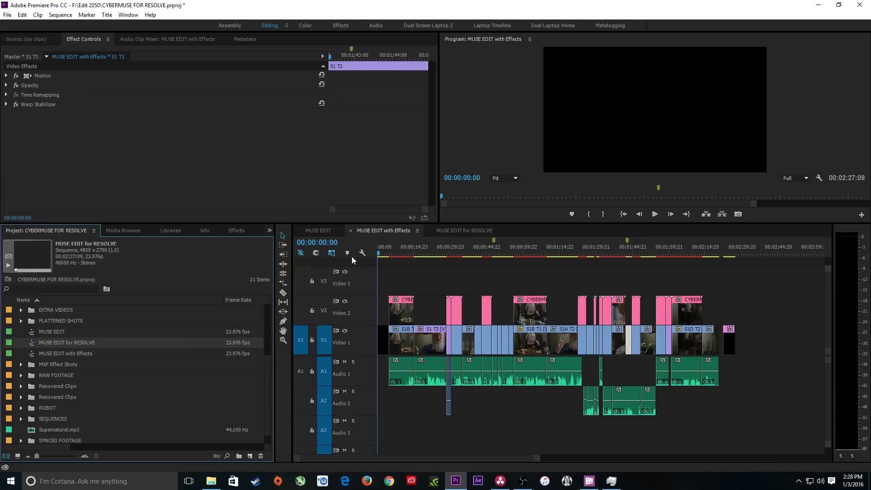
left_click(462, 232)
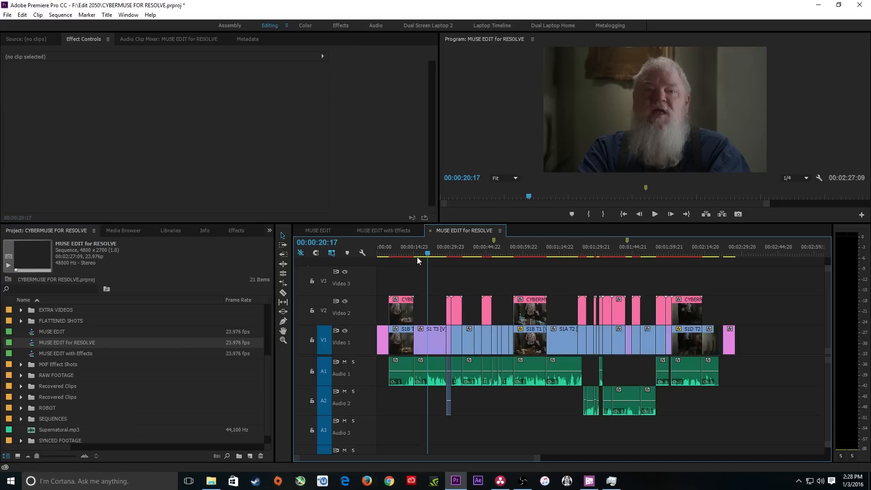
left_click(397, 231)
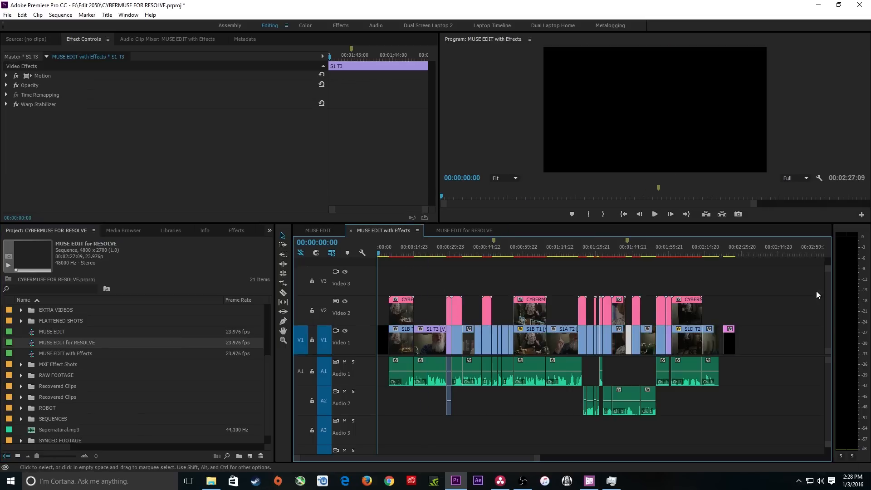
left_click(445, 234)
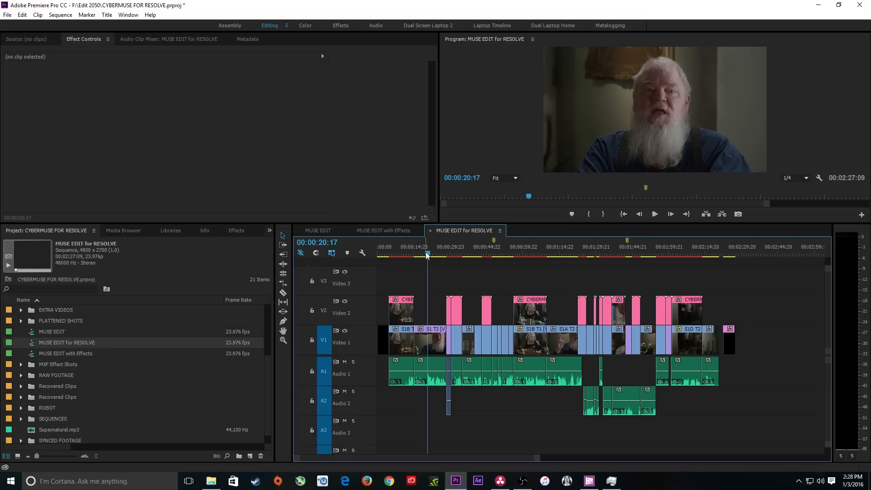
key("Home")
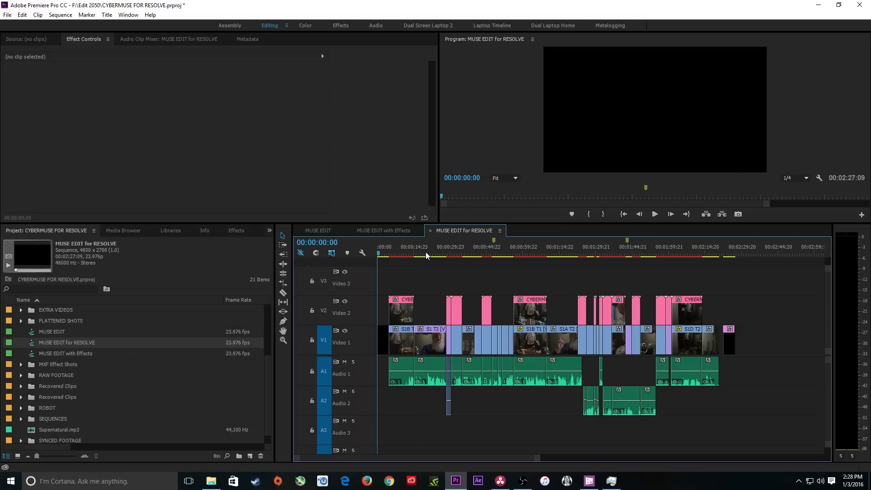
- Overwrite the Black Video clip at the start of Video 1 with Black Video.mxf from MXF Effect Shots and check its playback
key("=")
key("=")
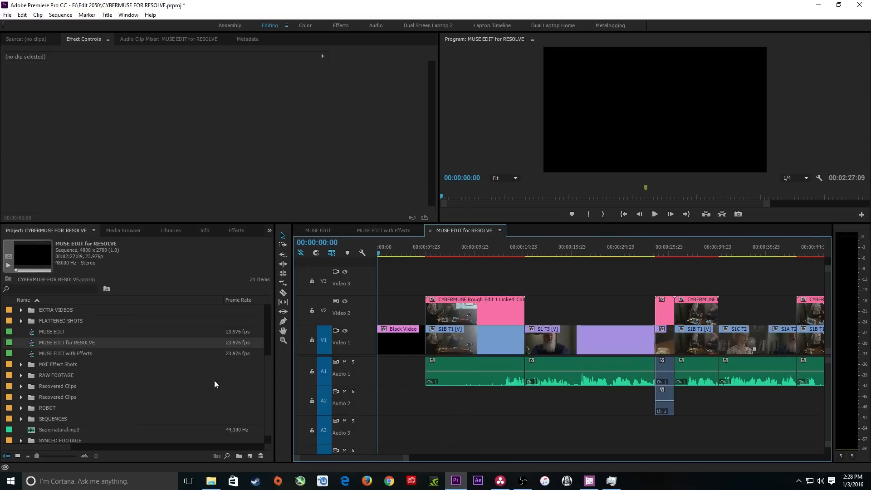
left_click(21, 364)
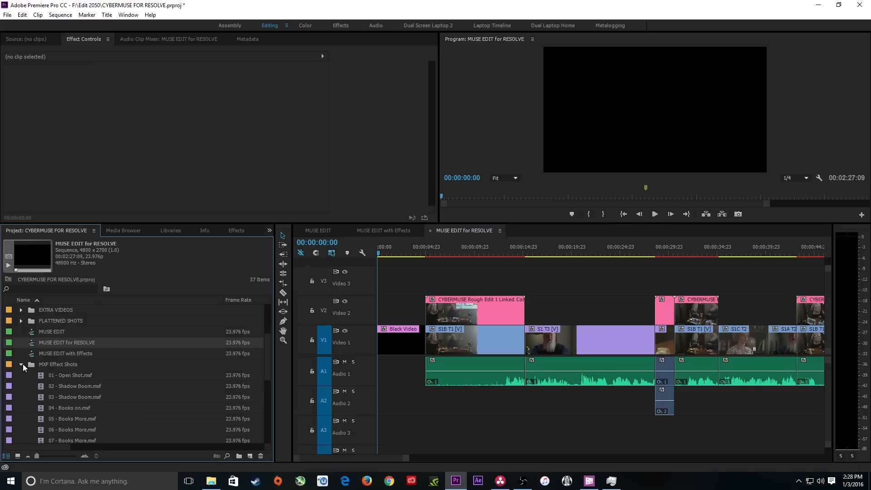
scroll(69, 375, "down", 4)
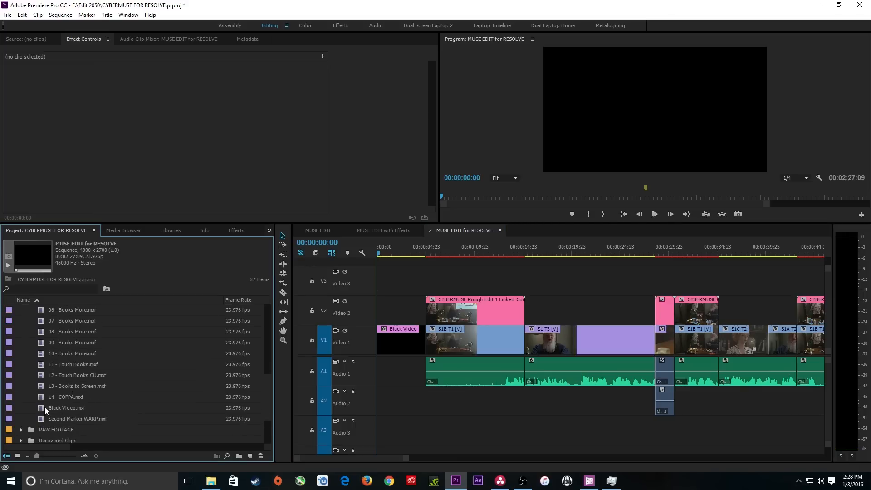
left_click_drag(44, 407, 372, 341)
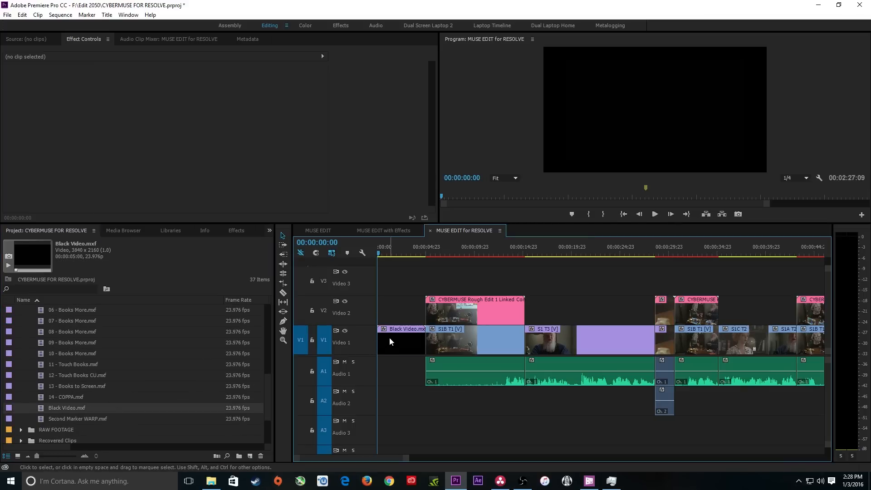
key("space")
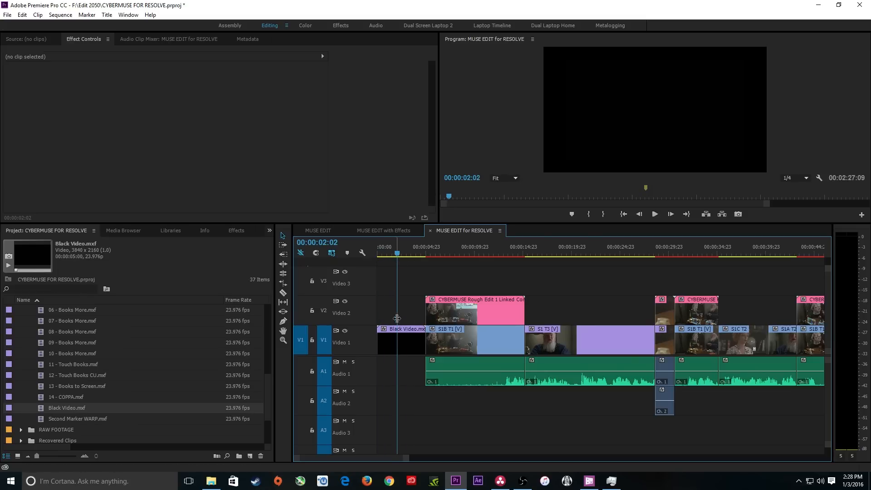
left_click(396, 335)
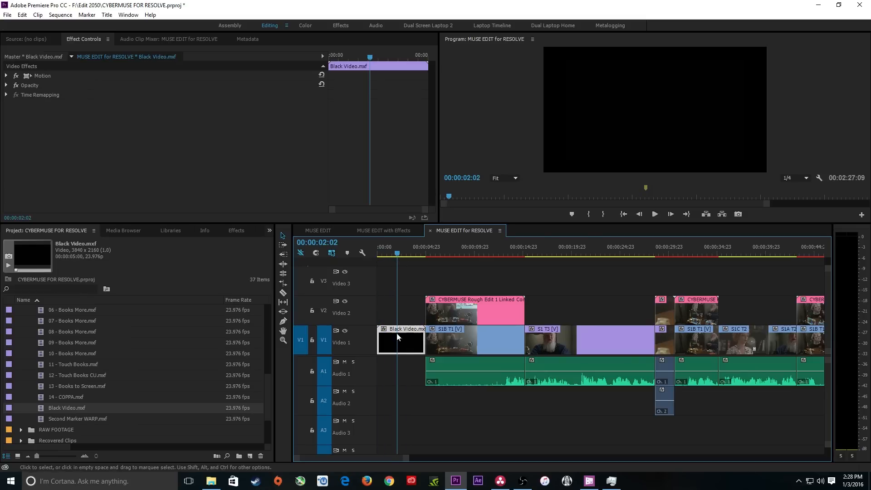
left_click(401, 253)
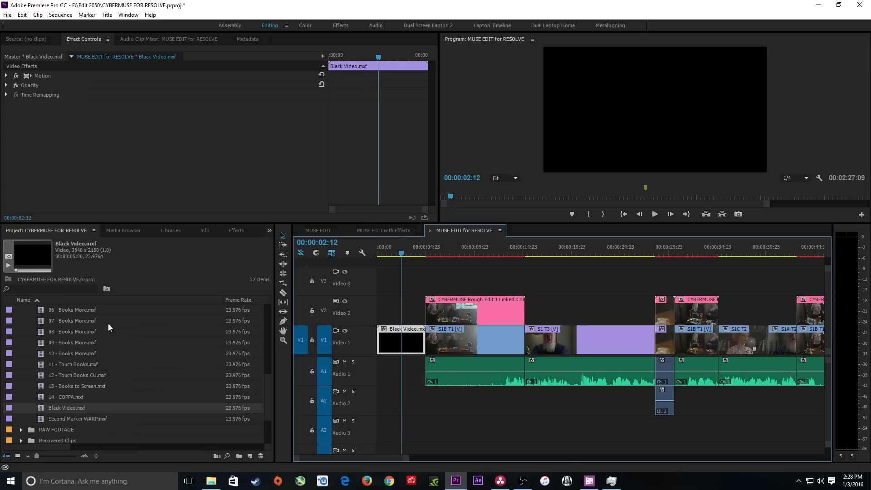
- Replace the first linked comp on Video 2 with 01 - Open Shot.mxf, with snapping on, and move it down onto Video 1
scroll(98, 338, "up", 3)
scroll(98, 338, "up", 1)
left_click_drag(44, 368, 459, 313)
left_click(316, 254)
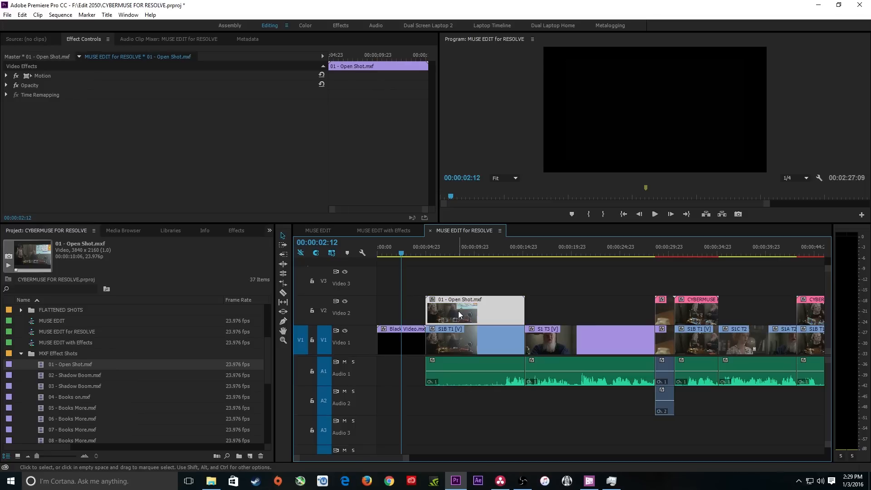
key("alt+Down")
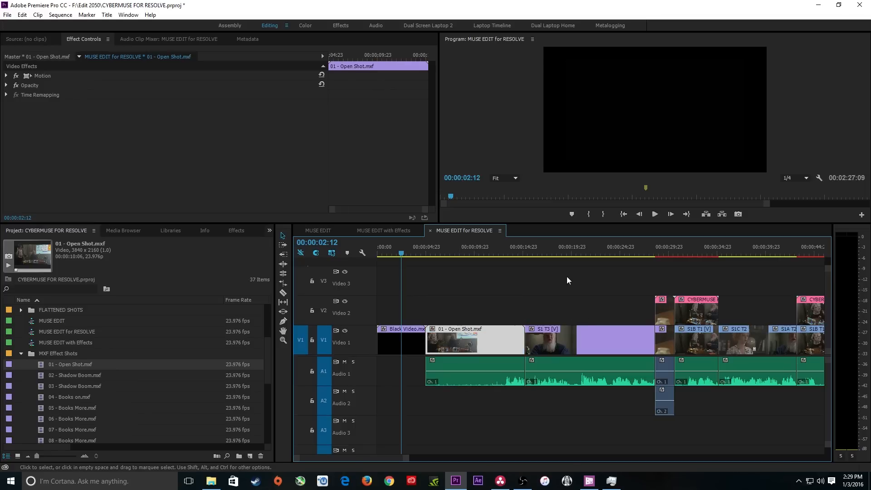
- Scale the 01 - Open Shot.mxf clip to the frame size and scrub through it into the following shot
left_click_drag(466, 256, 462, 257)
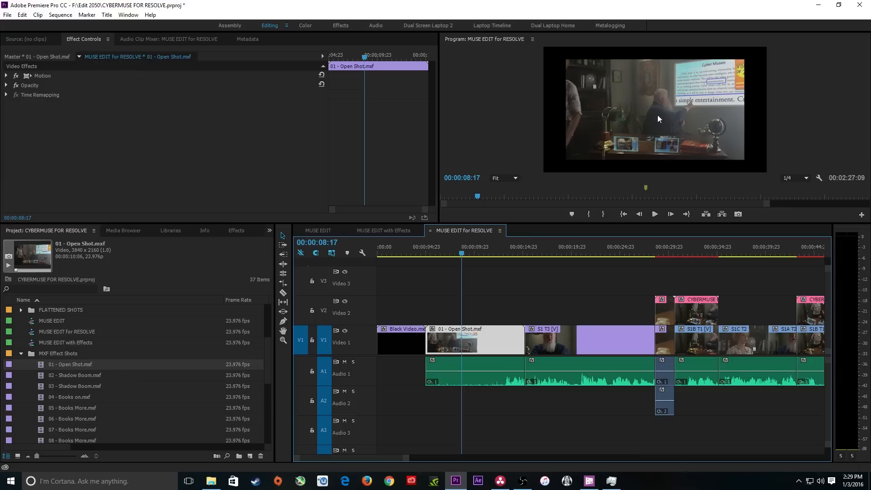
right_click(474, 343)
left_click(511, 365)
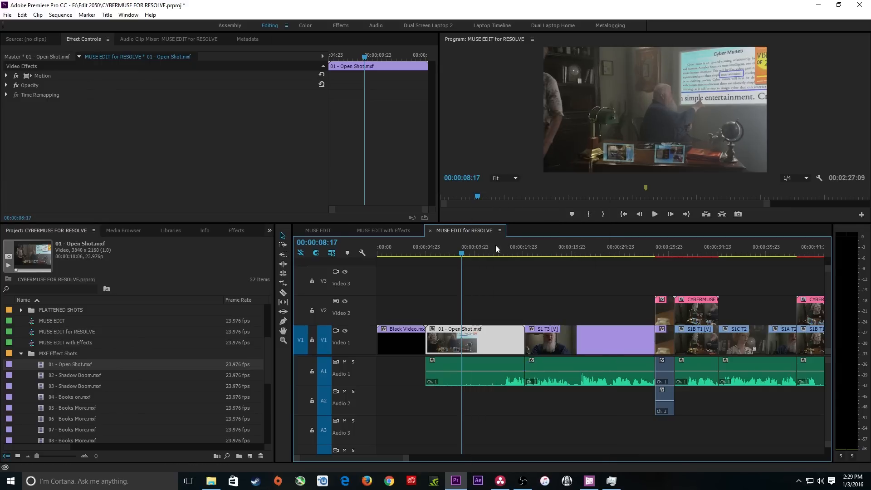
left_click_drag(468, 252, 495, 253)
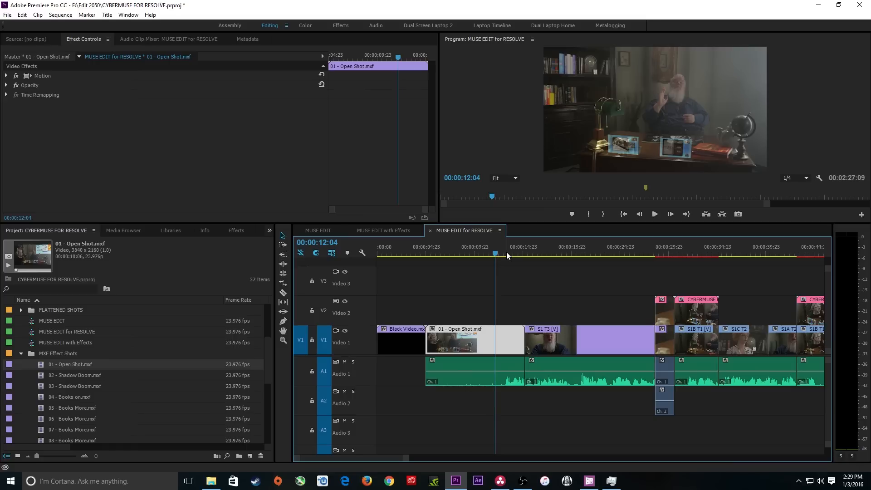
left_click_drag(506, 253, 594, 262)
key("minus")
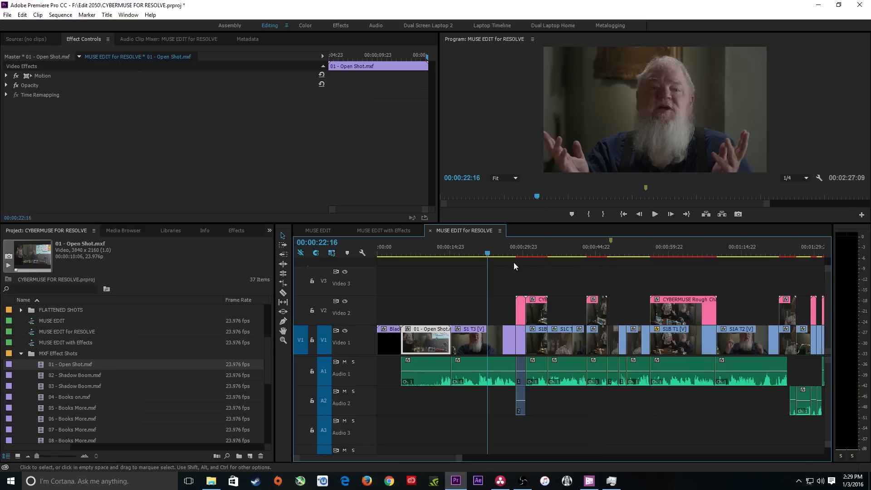
key("equal")
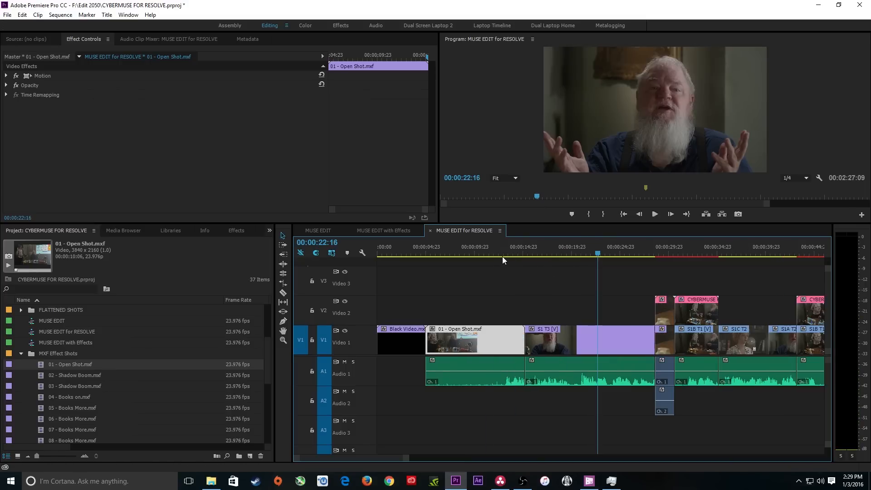
left_click(614, 254)
- Switch to After Effects, set the SHOT 01.aep project's color depth to 32 bits per channel (float), and return to Premiere Pro
key("alt+Tab")
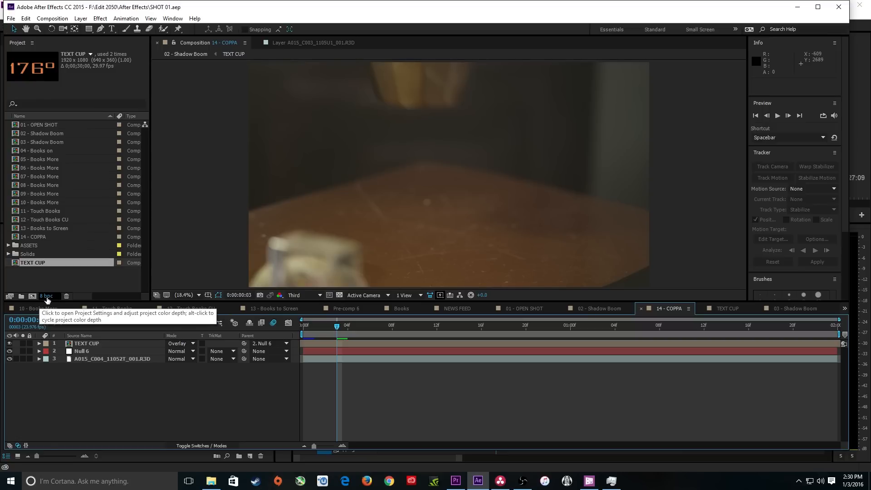
left_click(47, 296)
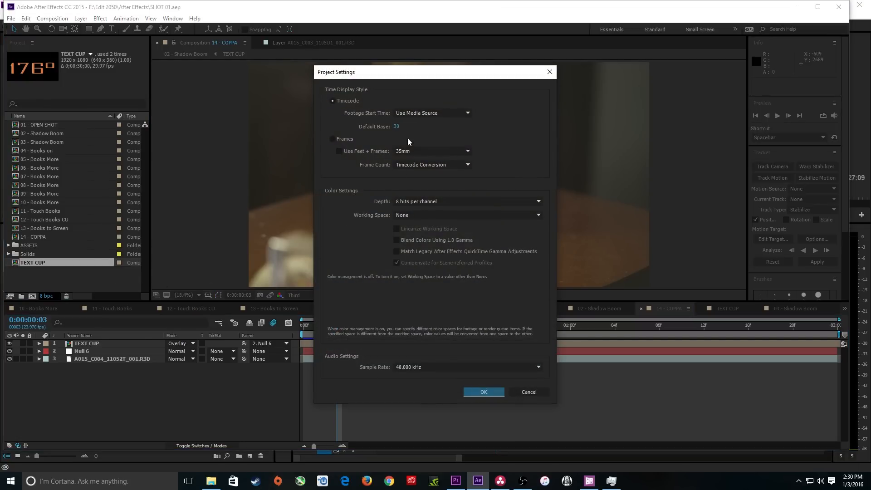
left_click(427, 202)
left_click(436, 224)
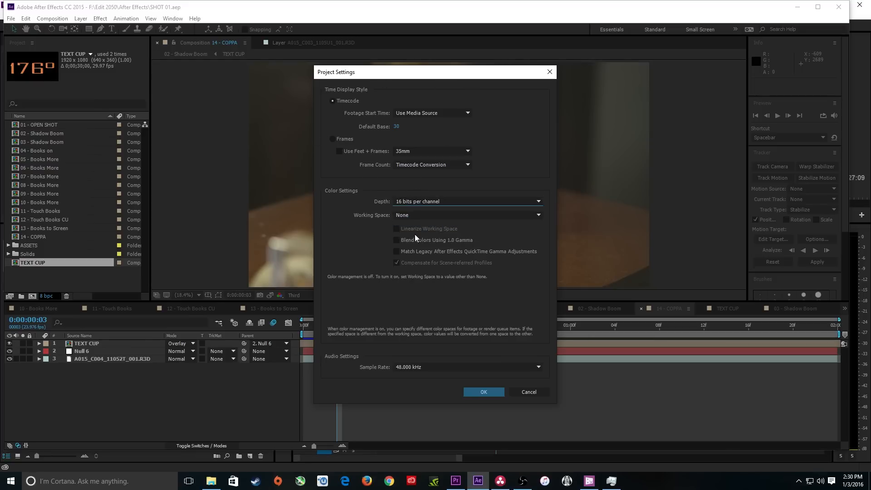
left_click(445, 203)
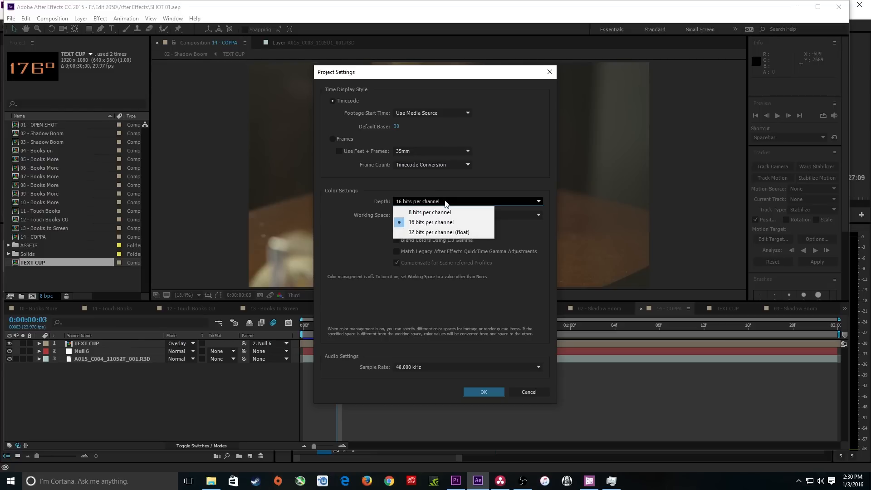
left_click(448, 233)
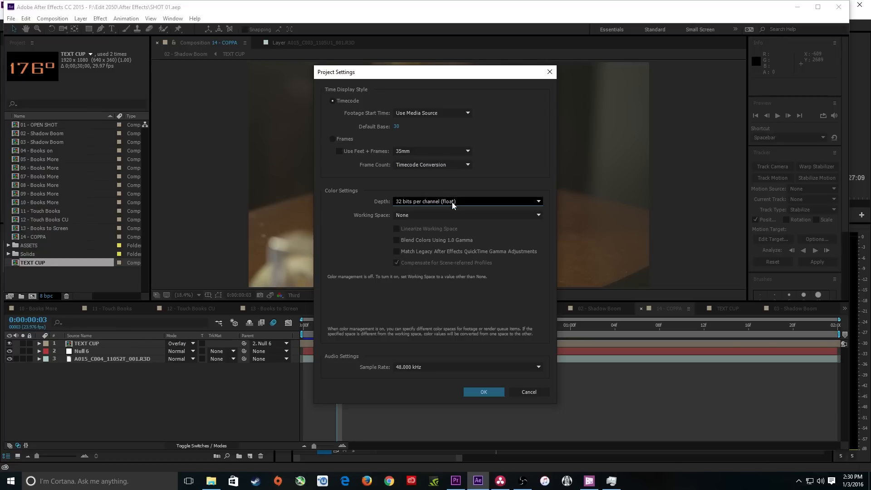
left_click(482, 392)
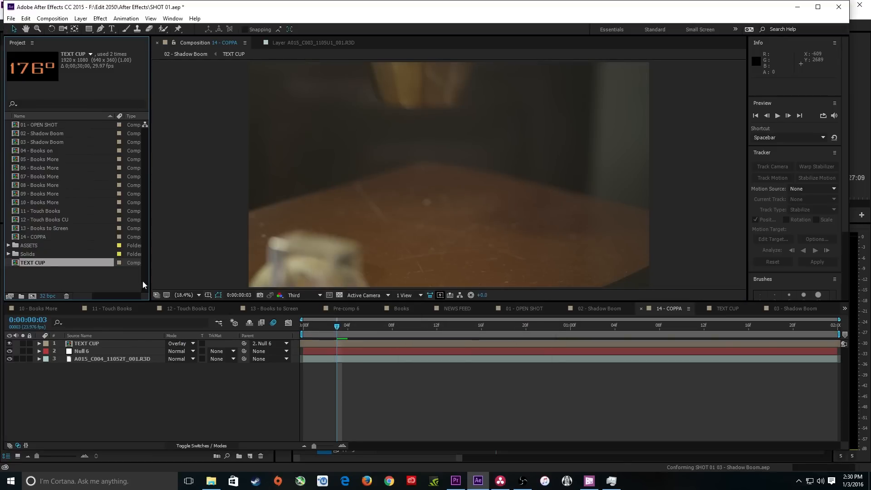
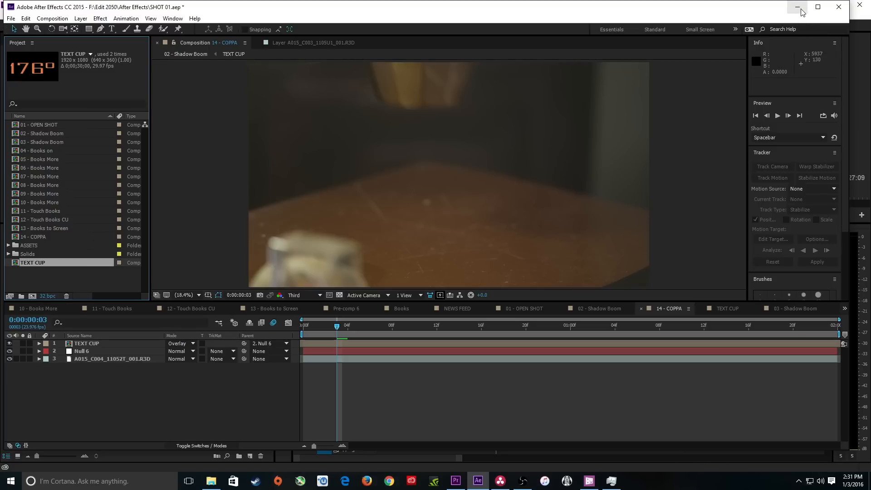
left_click(842, 12)
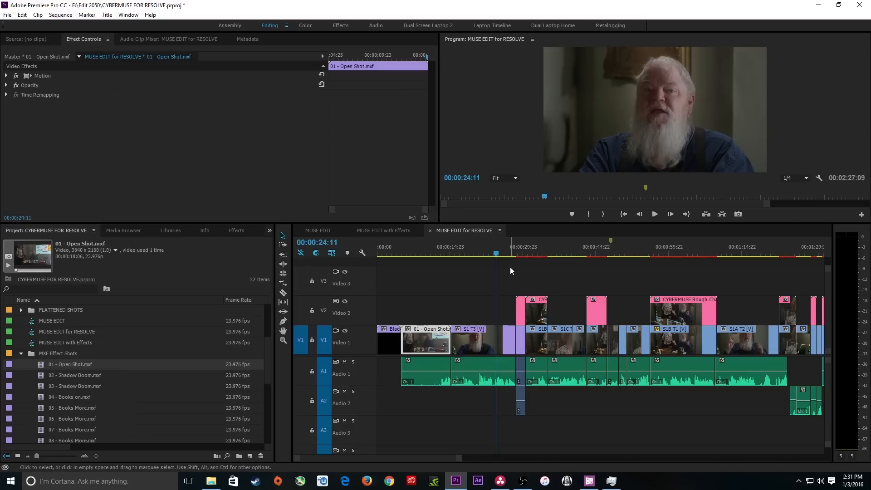
- Replace the linked comp after the S1 T3 shot with 14 - COPPA.mxf and move it down onto Video 1
key("minus")
key("equal")
key("equal")
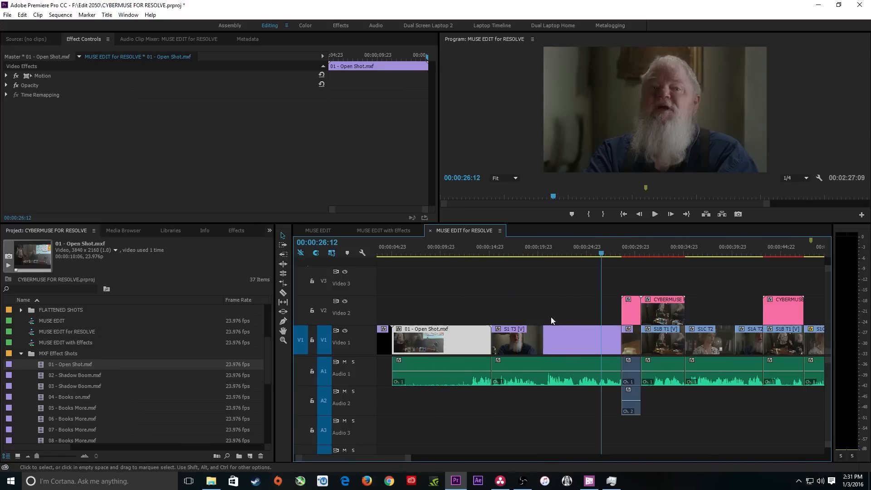
left_click_drag(601, 252, 608, 252)
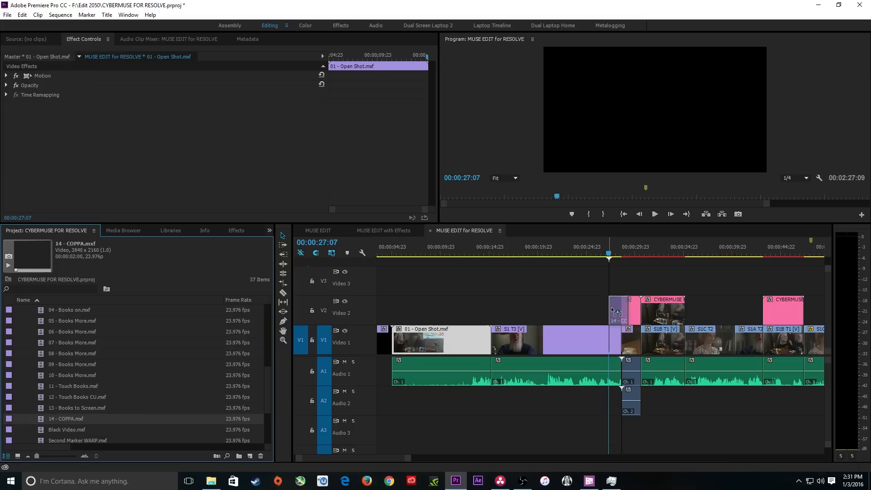
key("minus")
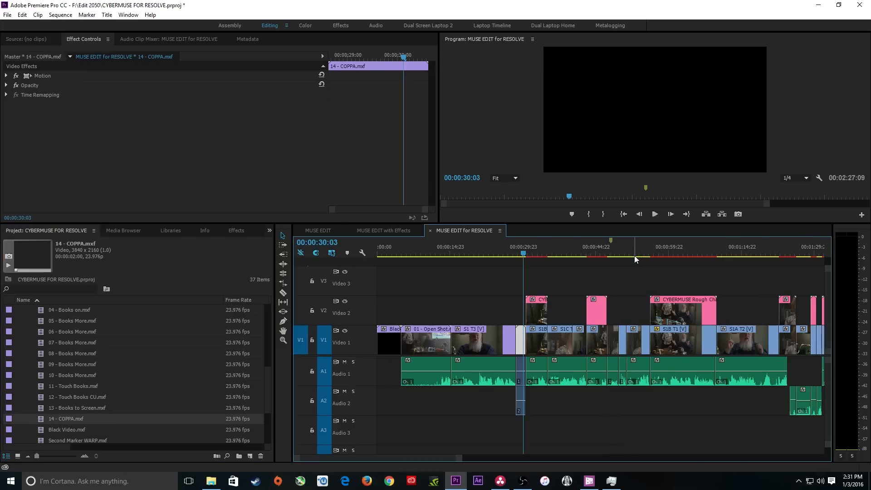
key("equal")
- Scale the 14 - COPPA.mxf clip to the frame size and check the cup shot
left_click(588, 253)
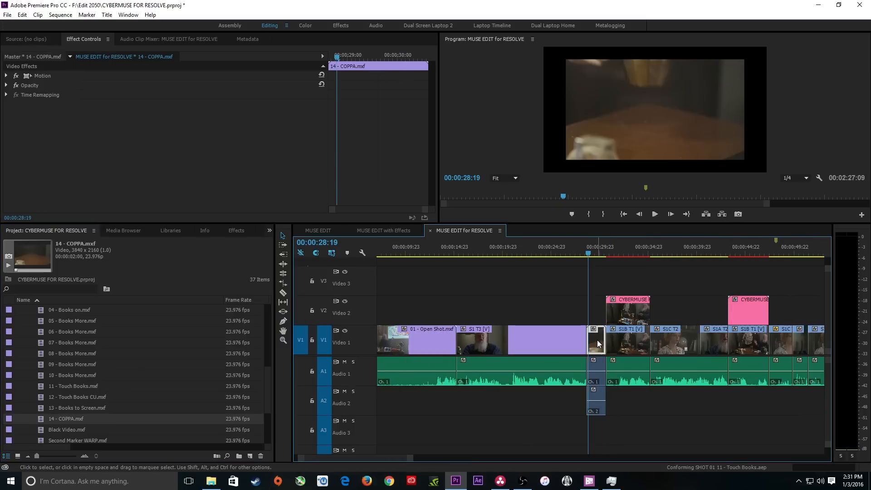
right_click(597, 339)
left_click(644, 367)
left_click(601, 253)
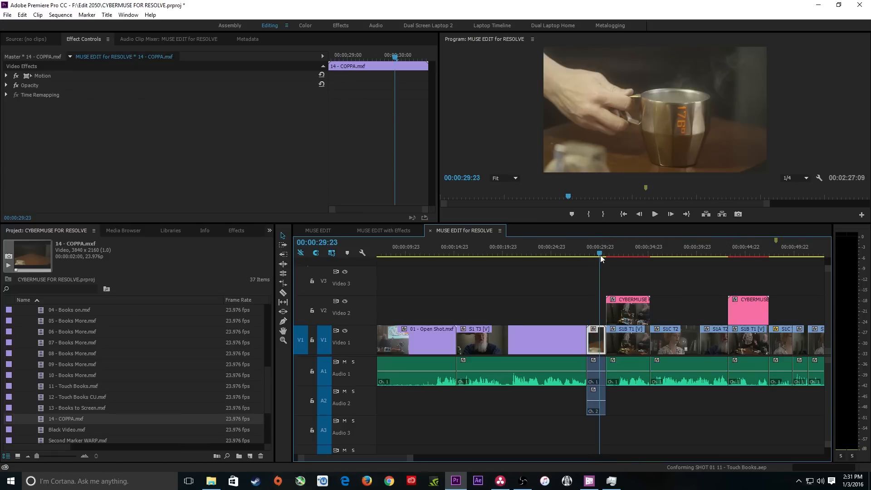
- Replace the linked comp following the COPPA shot on Video 2 with 02 - Shadow Boom.mxf and check its picture
left_click(631, 324)
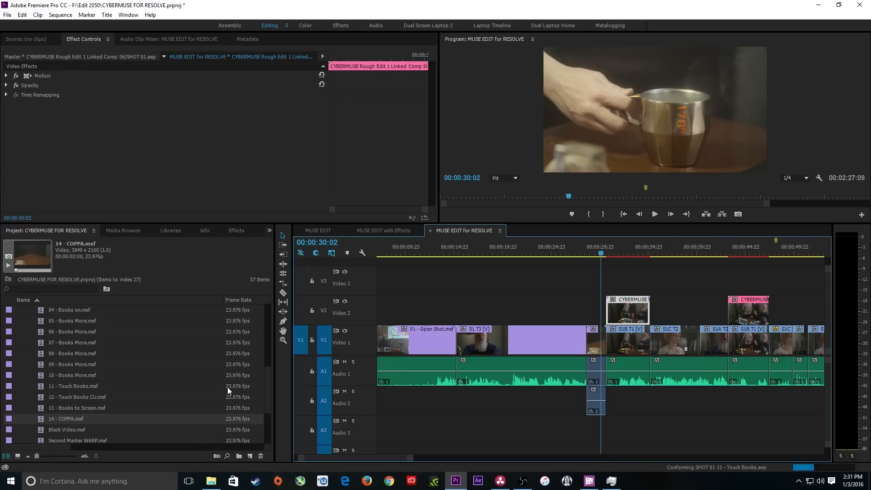
scroll(75, 378, "up", 2)
left_click_drag(40, 331, 608, 307)
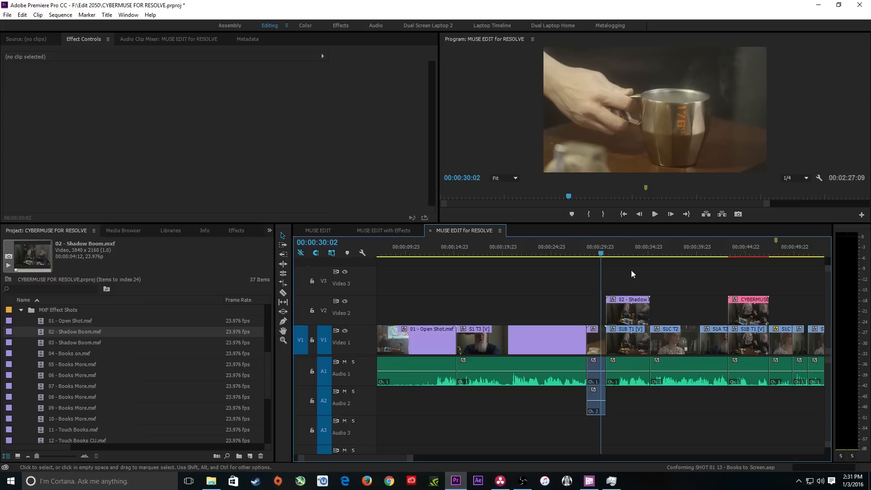
left_click(627, 253)
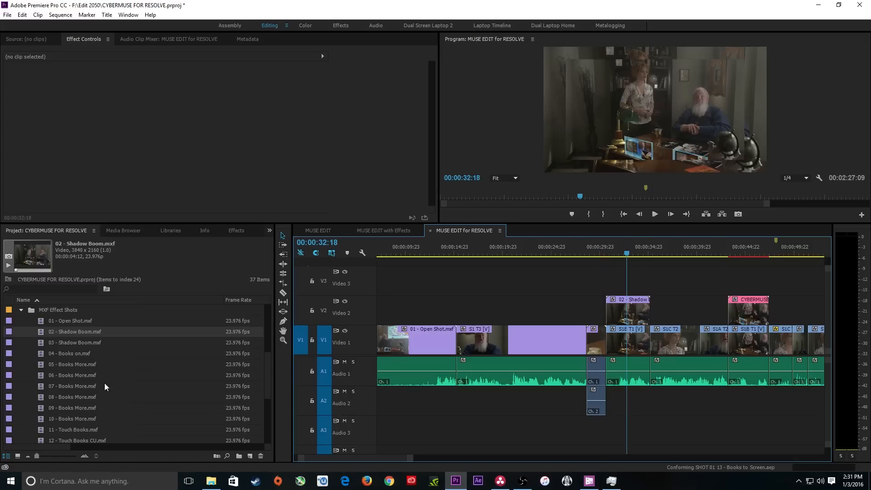
- Replace the next linked comp on Video 2 with 03 - Shadow Boom.mxf and move both Shadow Boom clips down onto Video 1
left_click_drag(68, 343, 589, 305)
left_click_drag(706, 306, 734, 307)
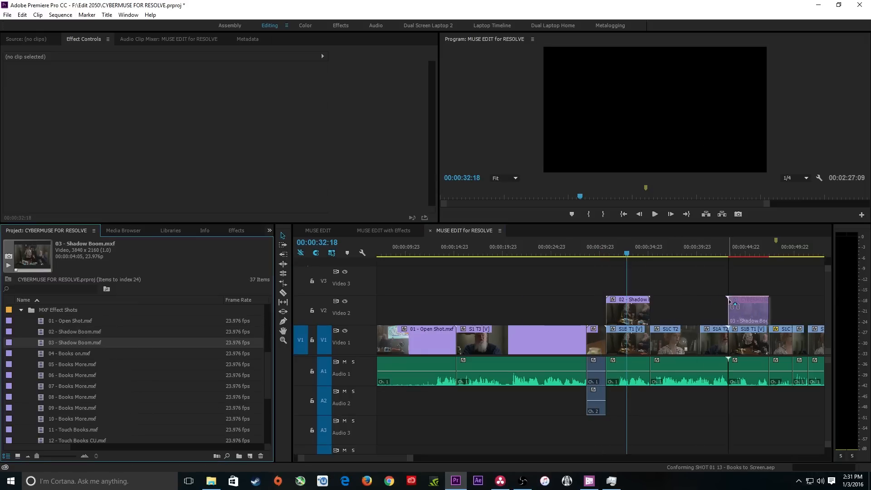
left_click_drag(630, 284, 751, 310)
key("alt+Down")
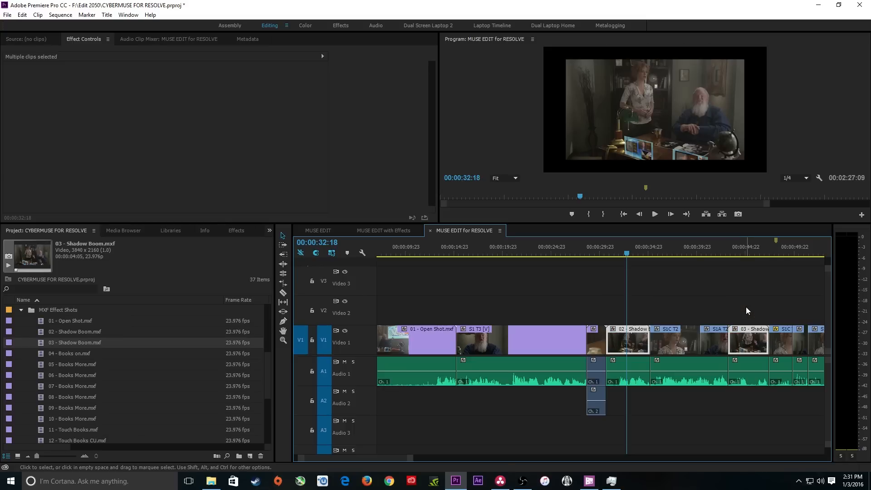
- Scale both Shadow Boom clips on Video 1 to the frame size and check the end of the first one
right_click(745, 342)
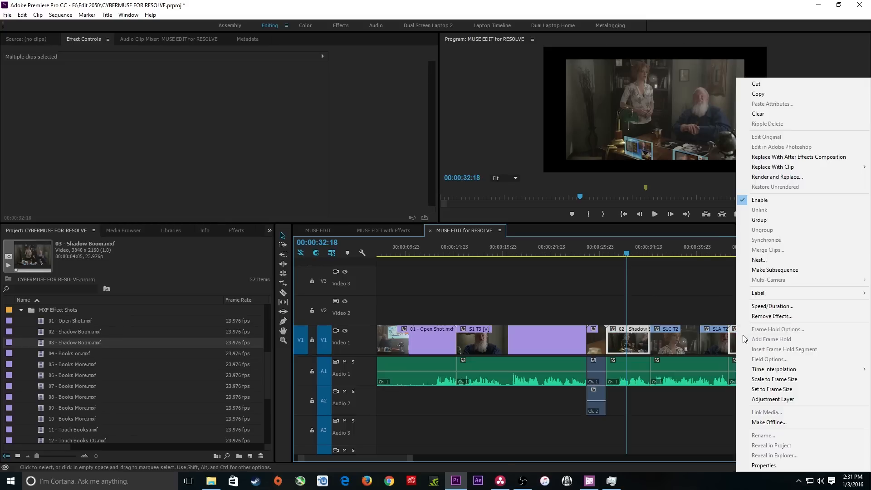
left_click(776, 381)
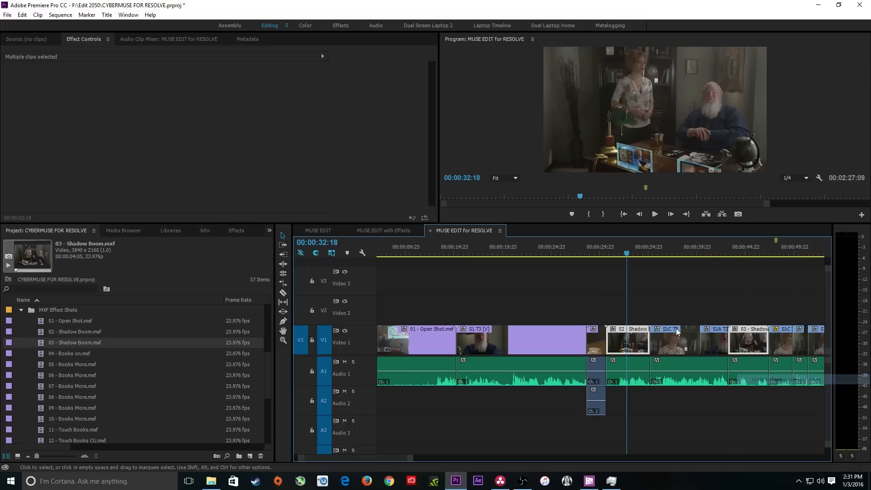
left_click(653, 253)
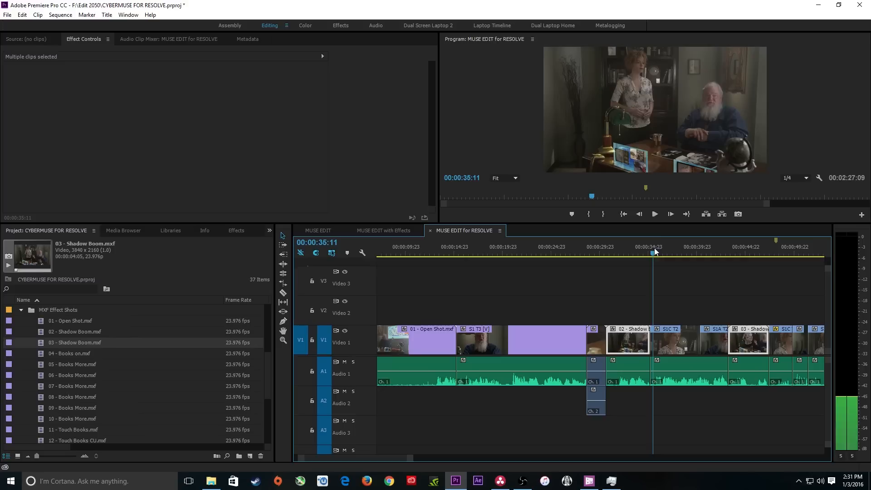
- Check the shots around 03 - Shadow Boom.mxf, including the S1C T3 clip that follows it
left_click(654, 253)
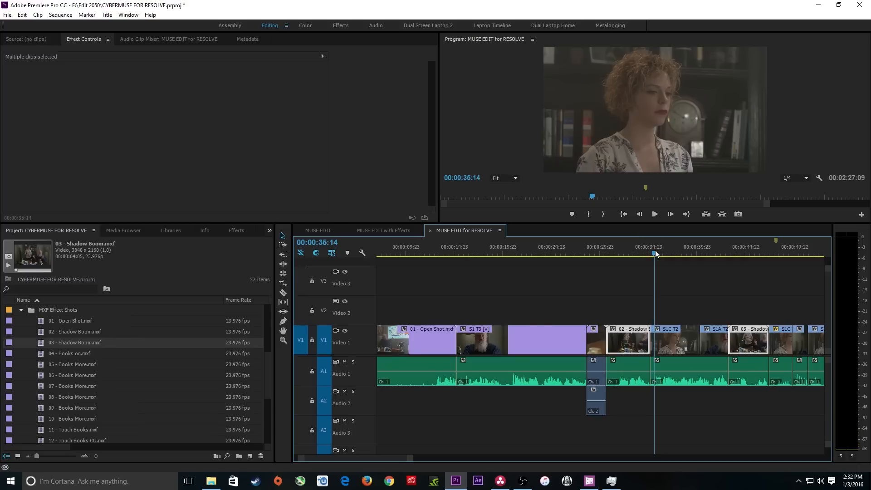
key("minus")
left_click_drag(592, 251, 610, 255)
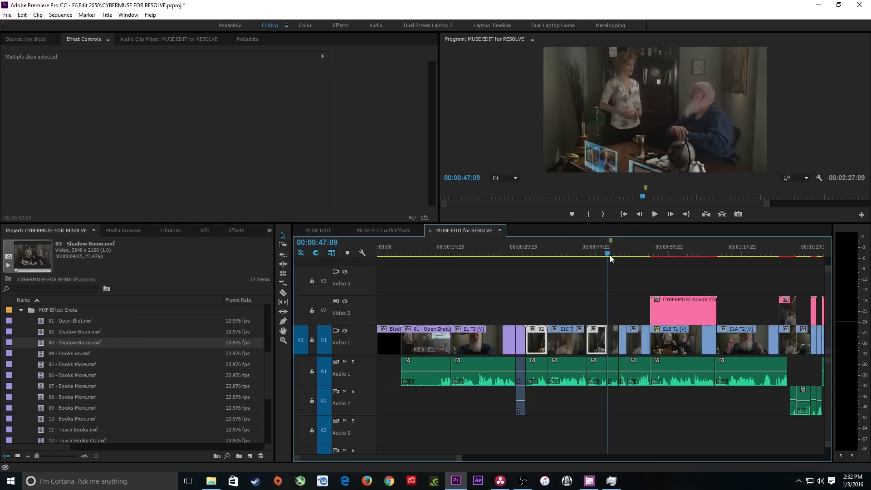
key("equal")
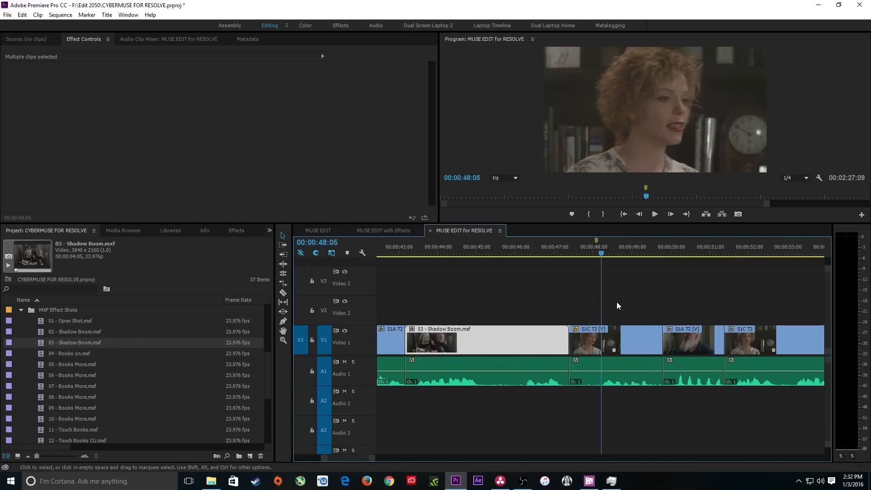
left_click(612, 338)
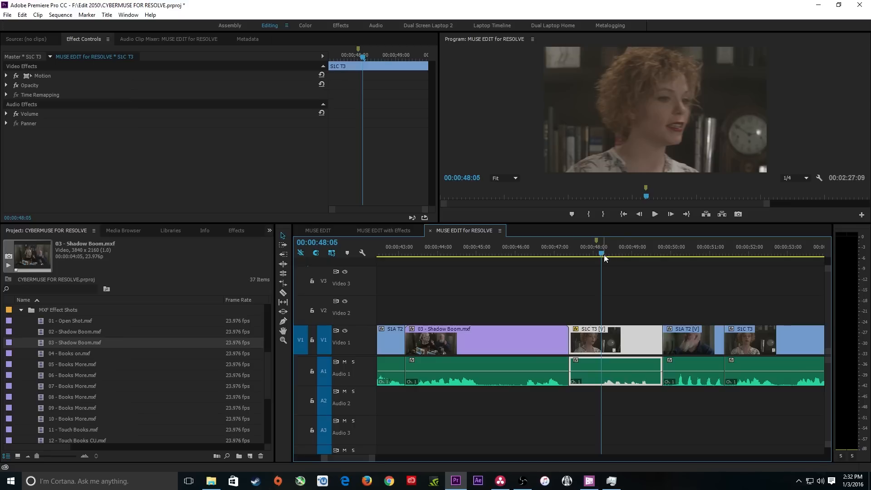
key("minus")
key("minus")
key("minus")
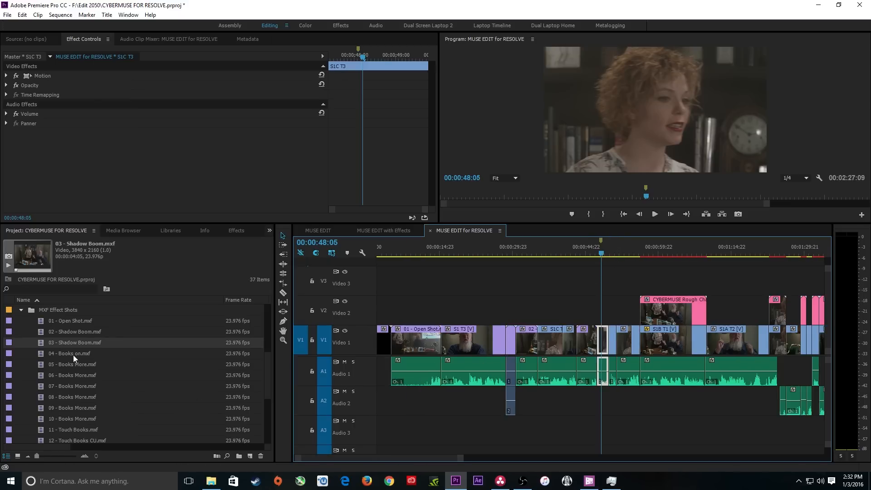
- Replace the linked comps on Video 2 with 04 - Books on.mxf through 09 - Books More.mxf and move them down onto Video 1
left_click_drag(74, 356, 673, 300)
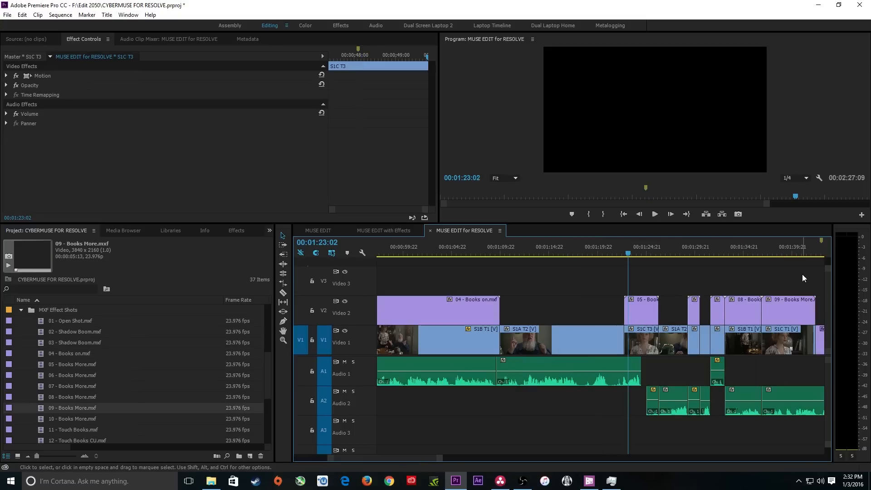
left_click_drag(802, 274, 501, 311)
key("minus")
left_click_drag(514, 281, 699, 313)
right_click(693, 313)
left_click(665, 286)
left_click_drag(702, 281, 480, 314)
key("alt+Down")
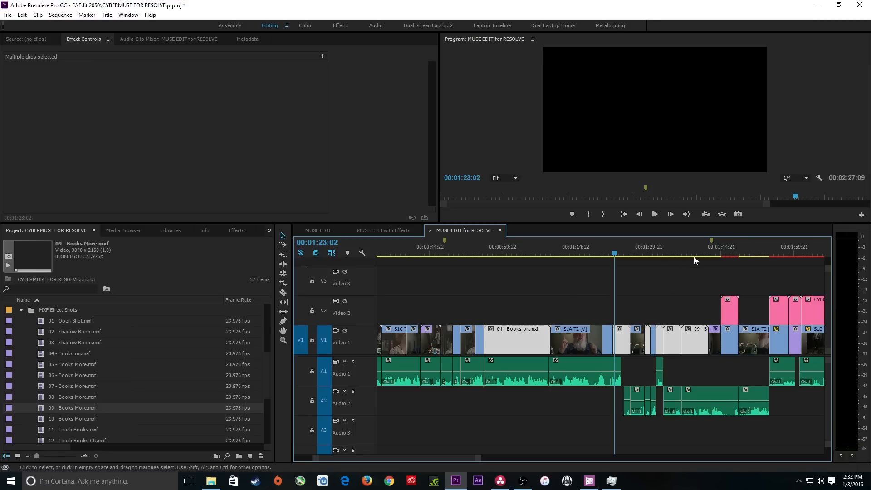
- Replace the S1 T3 clip after 09 - Books More.mxf with Second Marker WARP.mxf and scale it to the frame size
left_click(709, 250)
key("equal")
key("equal")
key("equal")
key("equal")
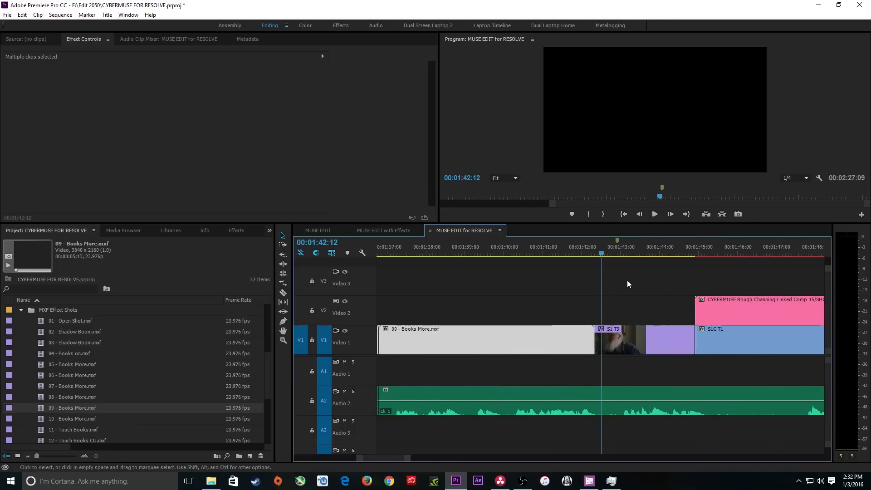
scroll(102, 411, "down", 3)
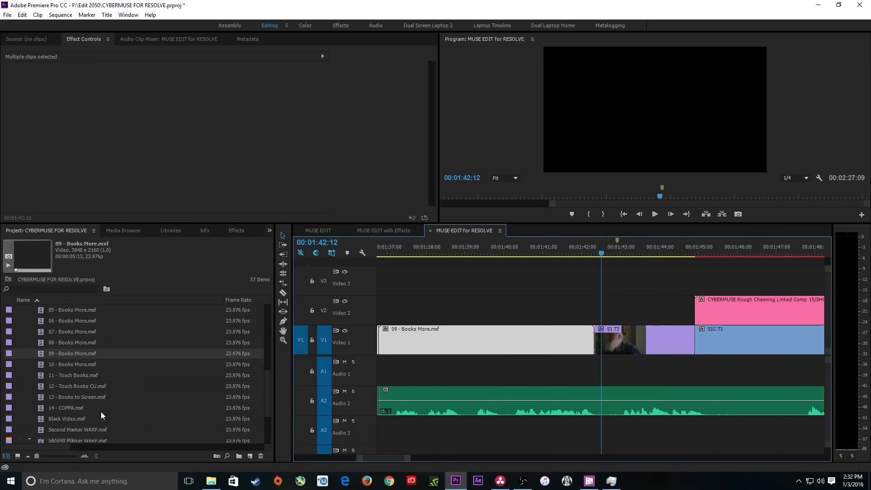
mouse_move(56, 419)
left_mouse_down()
mouse_move(575, 333)
mouse_move(595, 341)
left_mouse_up()
left_click(625, 248)
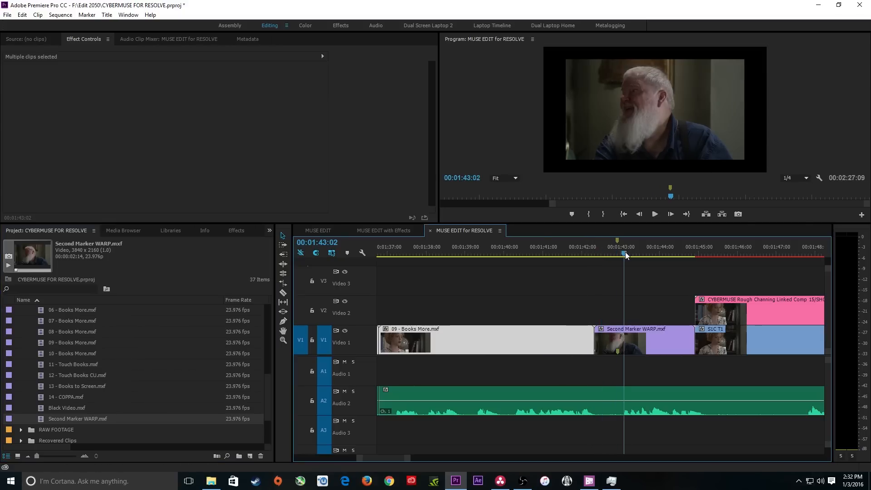
right_click(640, 342)
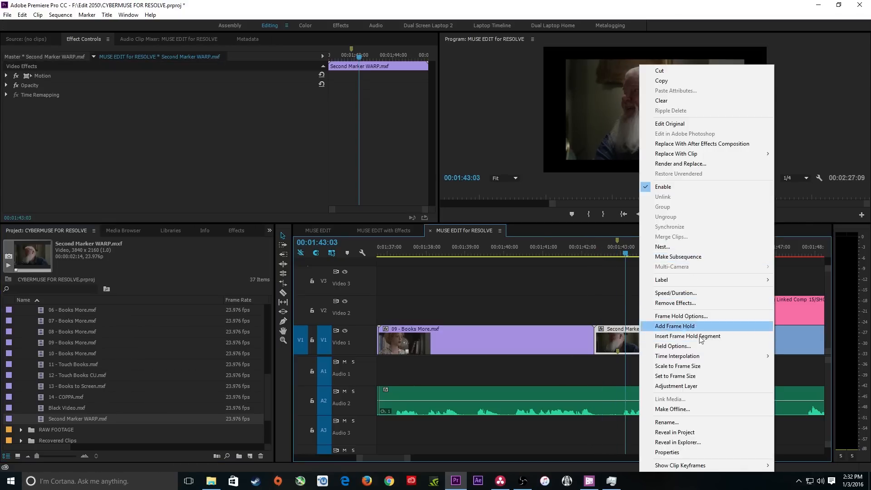
left_click(696, 367)
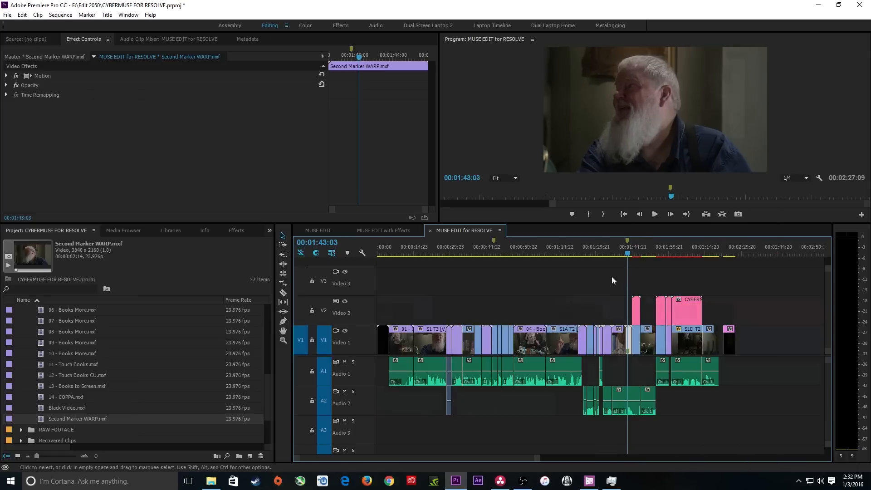
- Replace the remaining linked comps on Video 2 with the rendered MXF effect shots, ending with 13 - Books to Screen.mxf
left_click_drag(611, 276, 685, 314)
left_click(682, 276)
key("minus")
key("minus")
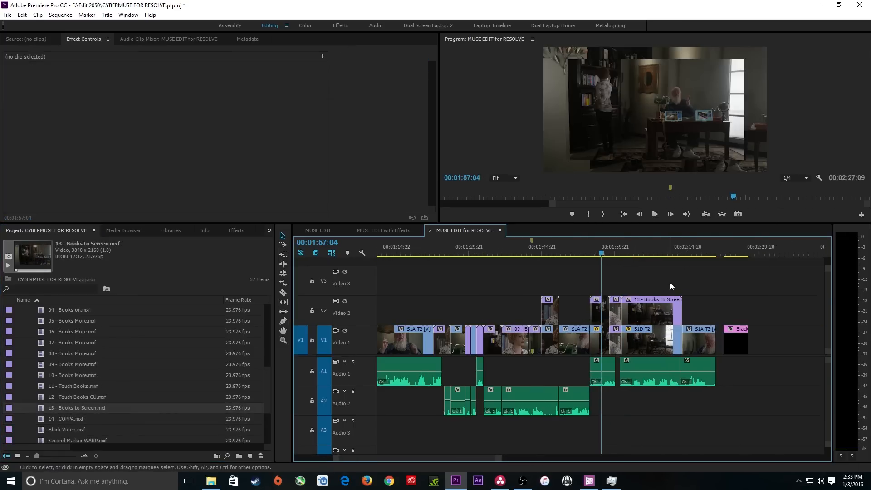
- Move the four remaining Video 2 effect shots down onto Video 1 and scale them to the frame size
left_click_drag(690, 276, 542, 320)
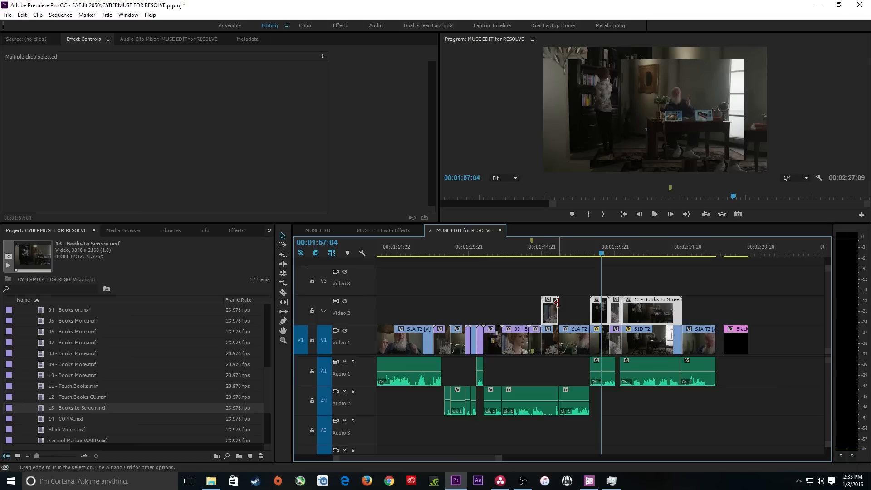
key("alt+Down")
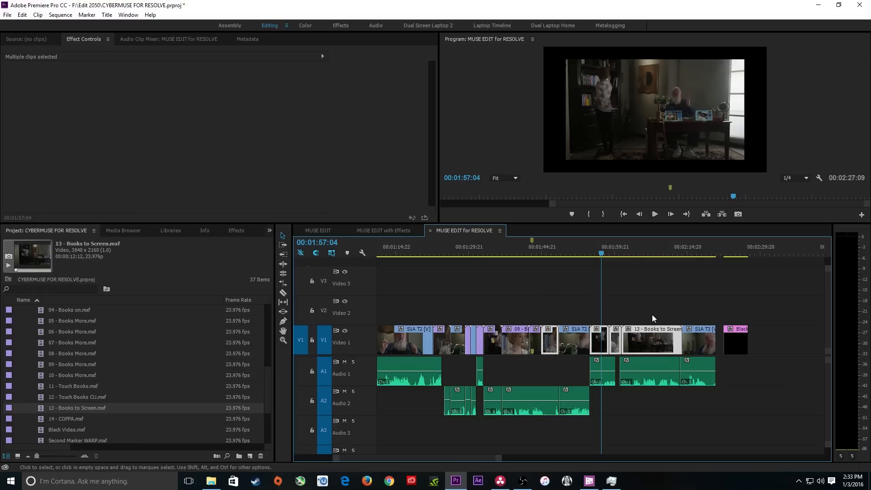
right_click(646, 339)
left_click(683, 379)
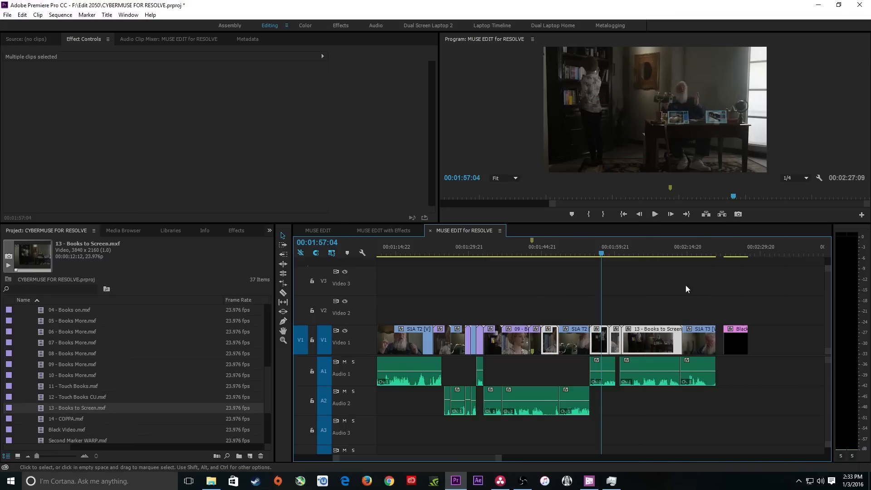
- Replace the closing black video at the end of Video 1 with Black Video.mxf and check it
left_click(729, 253)
scroll(102, 405, "up", 3)
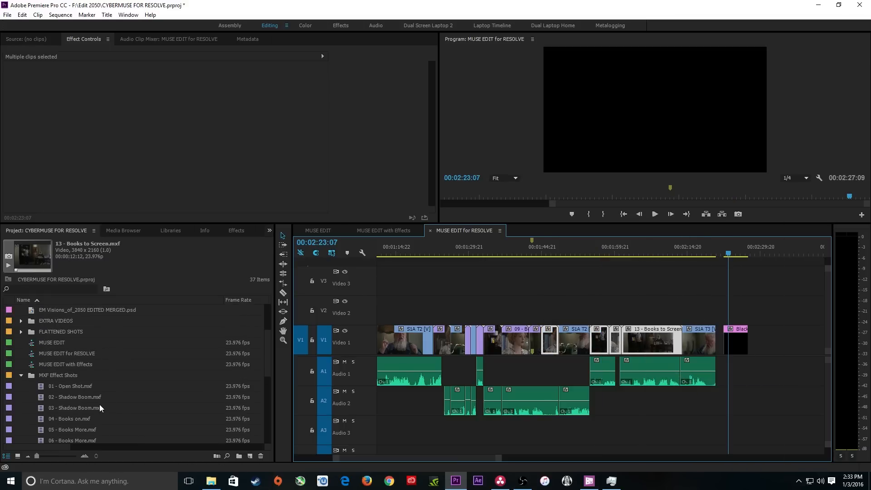
scroll(61, 377, "down", 4)
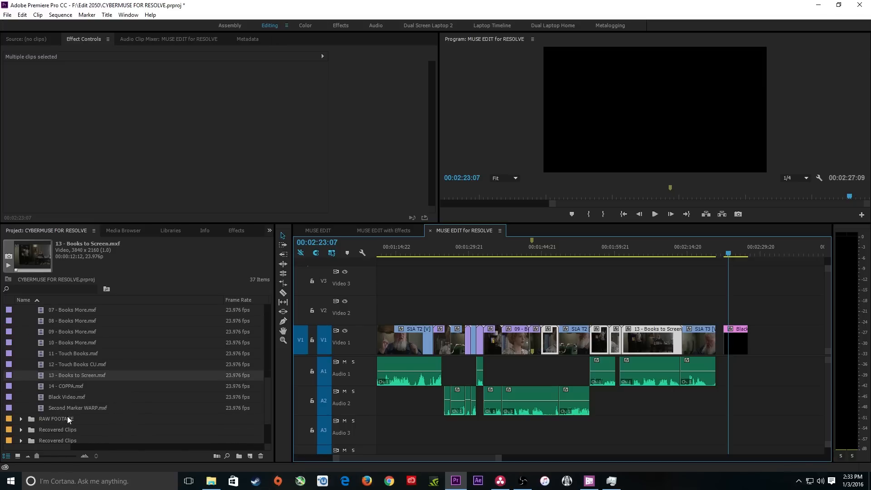
left_click_drag(55, 400, 726, 344)
left_click(734, 253)
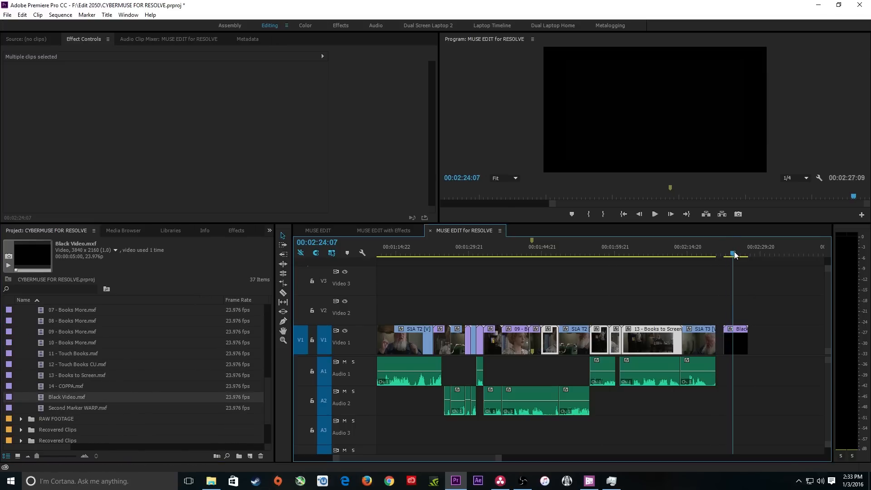
left_click(731, 253)
- Search the project for "sound", open the MUSE EDIT SOUND sequence and maximize its timeline
key("minus")
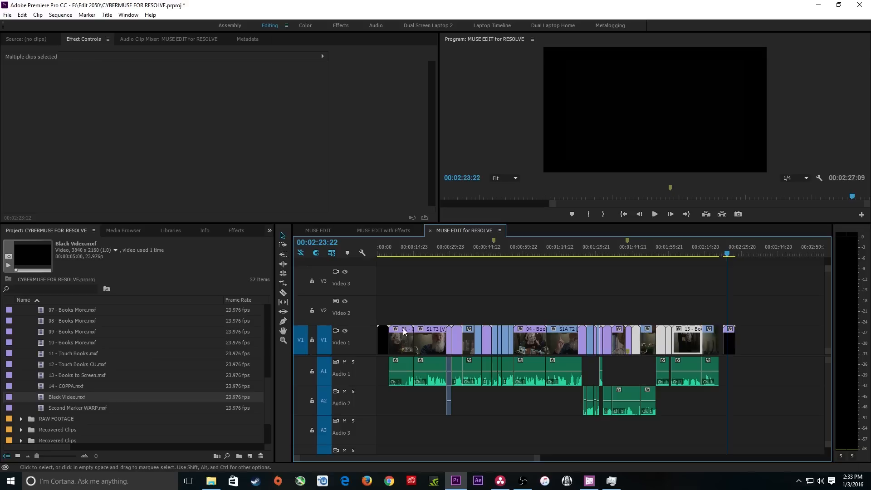
left_click_drag(738, 309, 321, 379)
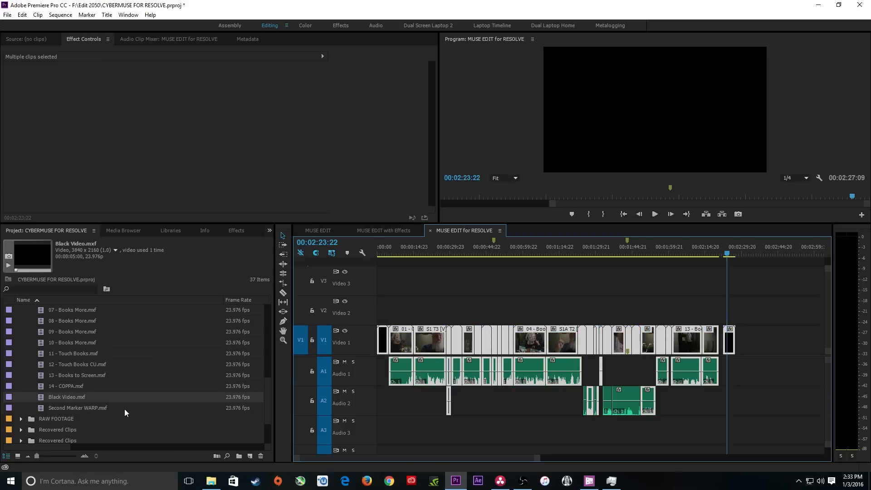
scroll(109, 374, "up", 8)
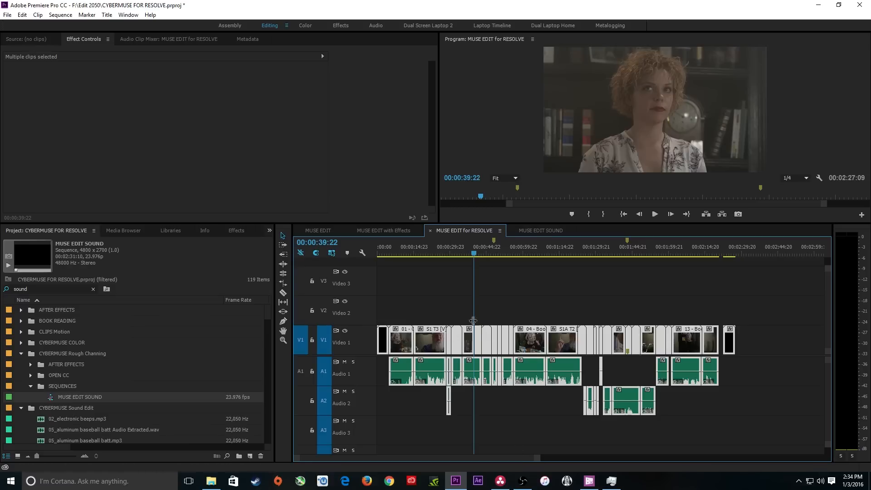
left_click(527, 231)
key("grave")
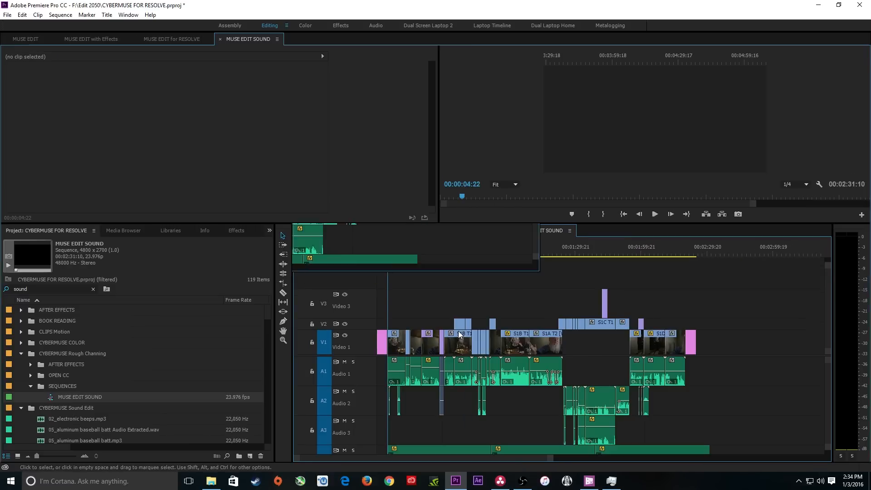
- Select and copy all audio clips on Audio 1 to Audio 4 of the MUSE EDIT SOUND sequence
key("equal")
key("equal")
key("equal")
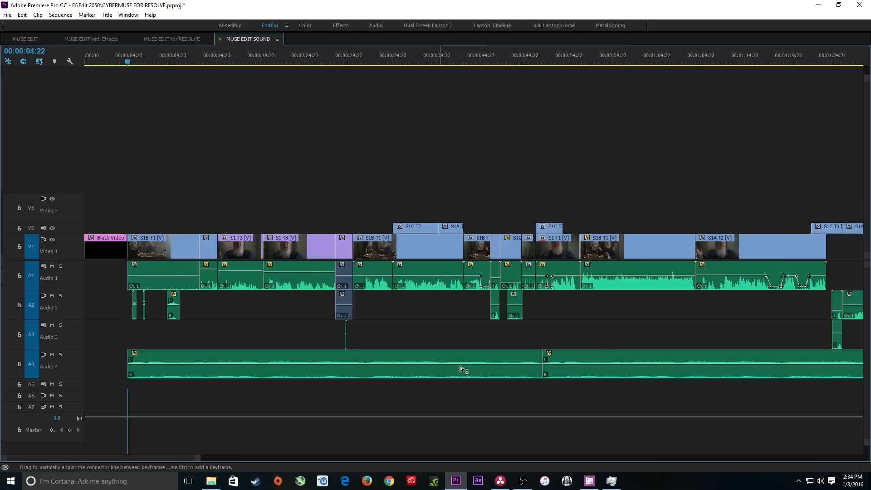
key("minus")
key("minus")
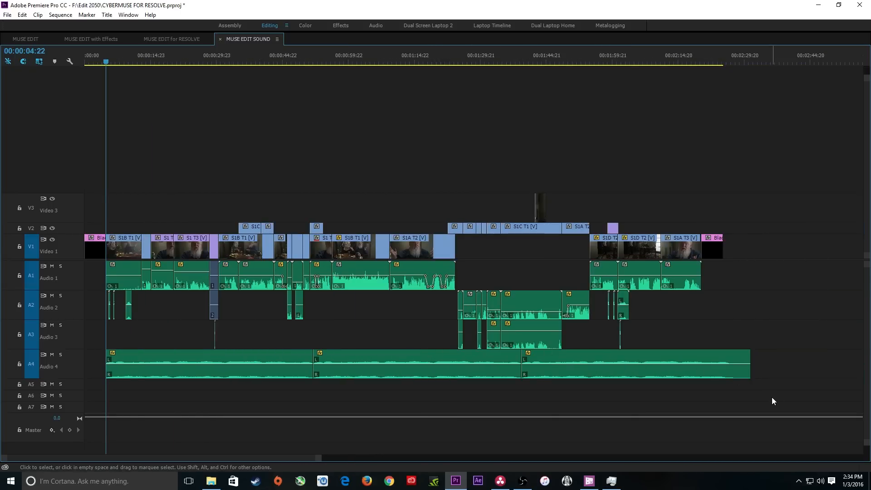
left_click_drag(778, 397, 117, 291)
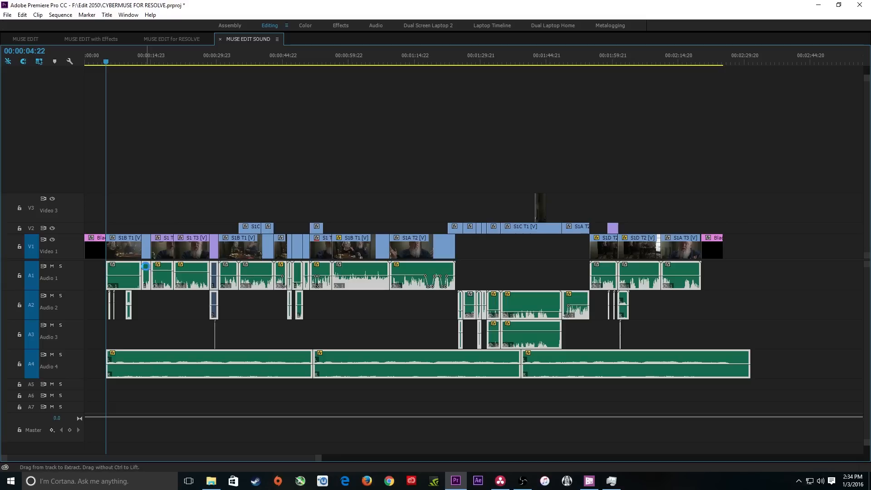
- Return to MUSE EDIT for RESOLVE, place the playhead at the start of 01 - Open Shot.mxf at 00:00:05:00 and clear the clip selection
left_click(189, 38)
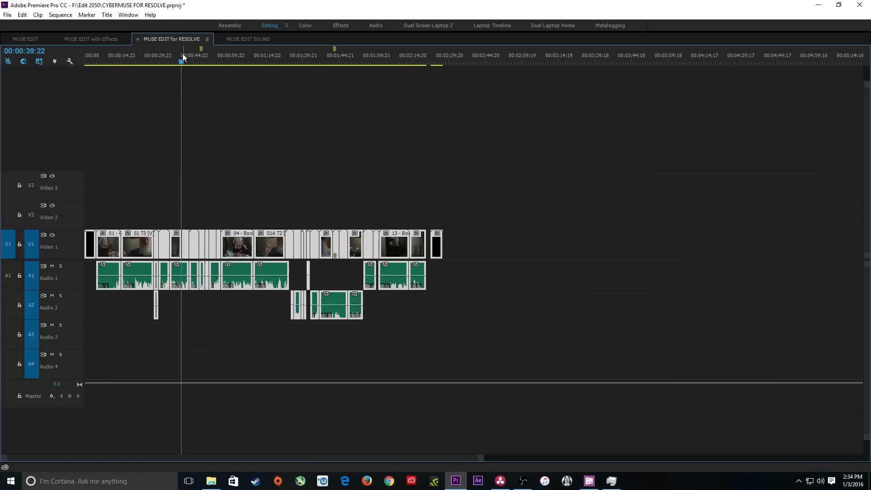
left_click_drag(183, 53, 97, 70)
key("=")
key("=")
key("=")
key("=")
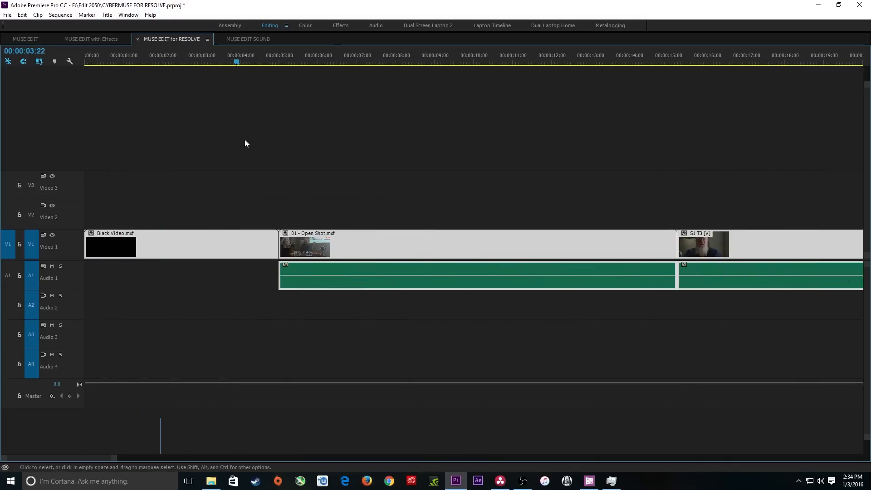
key("Down")
key("-")
key("-")
key("-")
key("-")
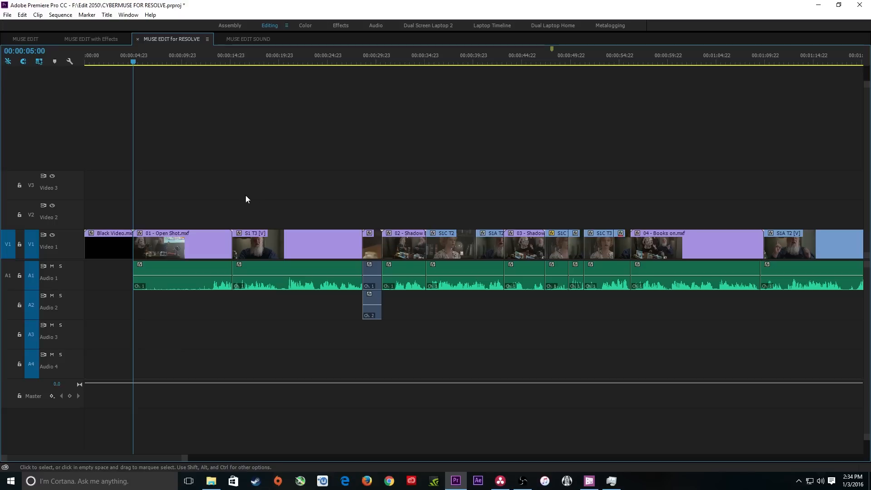
key("minus")
key("minus")
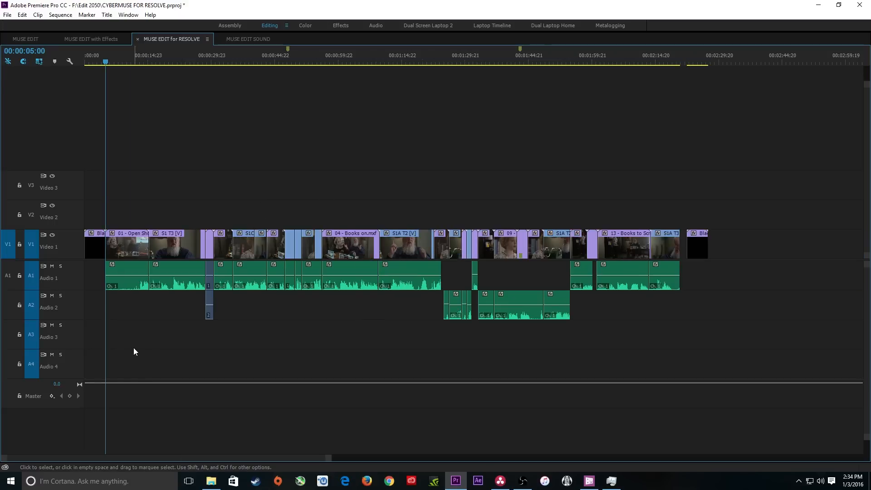
- Replace all existing audio clips in MUSE EDIT for RESOLVE with the audio copied from MUSE EDIT SOUND
left_click_drag(134, 348, 658, 271)
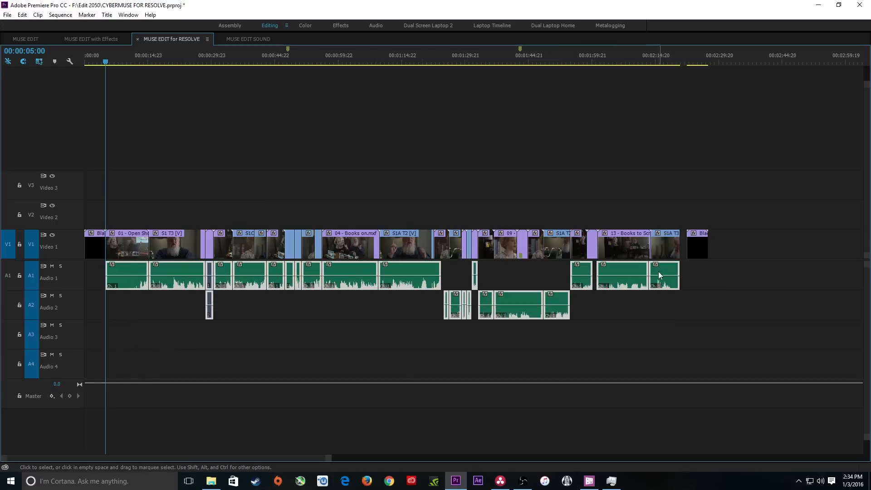
key("Delete")
key("ctrl+z")
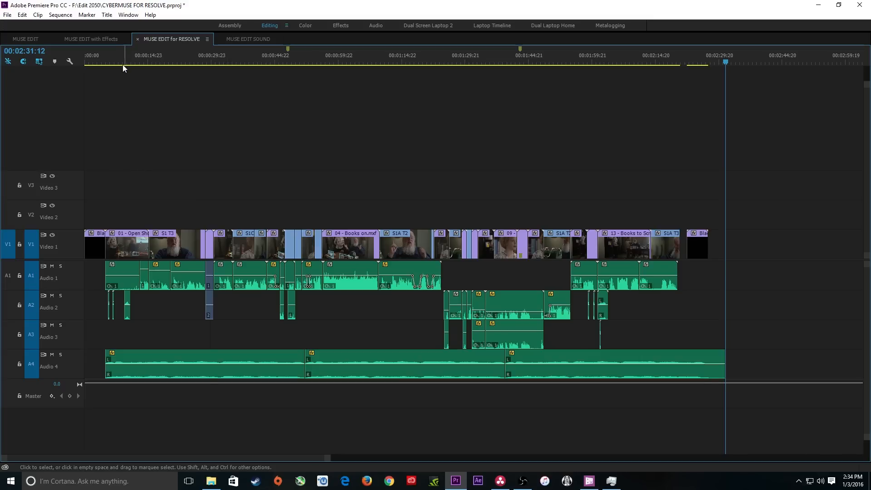
- Restore the normal panel layout and check the picture at the cut from 01 - Open Shot.mxf to S1 T3
key("grave")
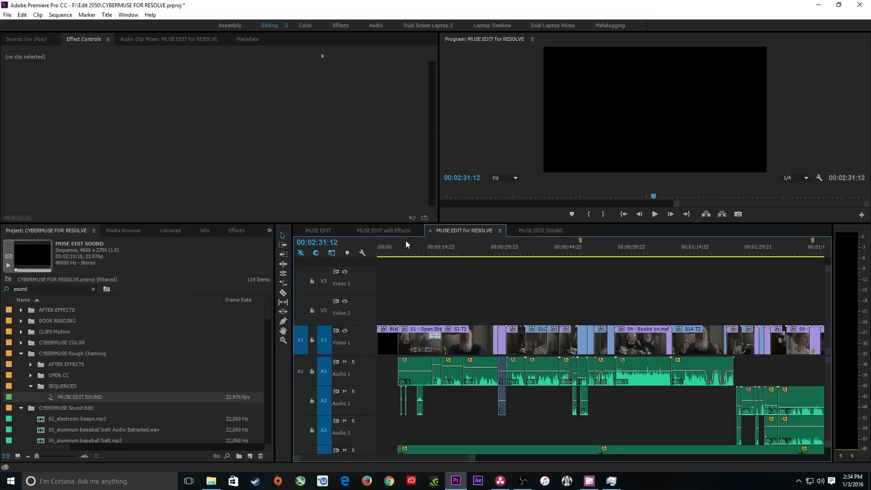
left_click_drag(439, 247, 444, 249)
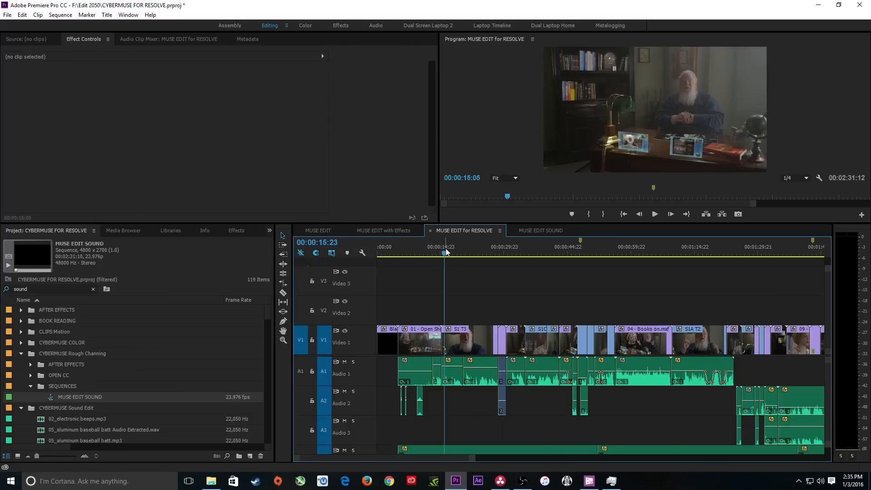
key("minus")
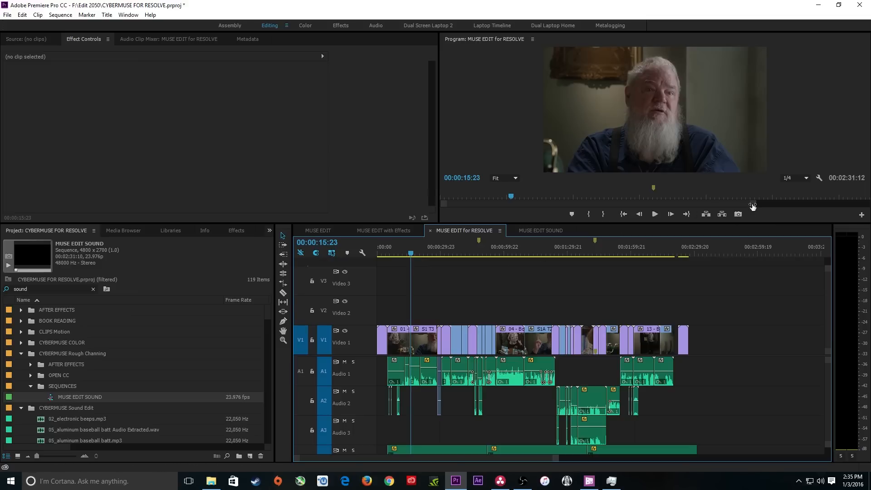
- Export the MUSE EDIT for RESOLVE sequence as a Final Cut Pro XML named MUSE EDIT for RESOLVE.xml on the Desktop
left_click_drag(753, 206, 868, 207)
key("Home")
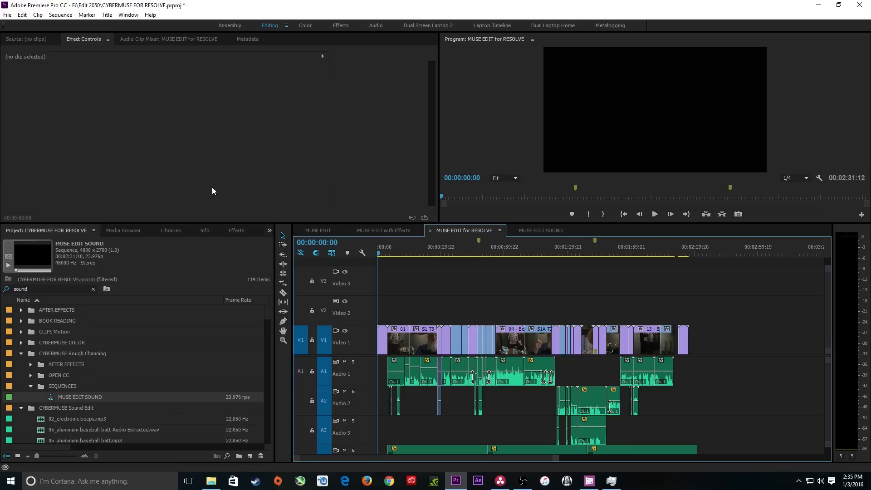
left_click(8, 15)
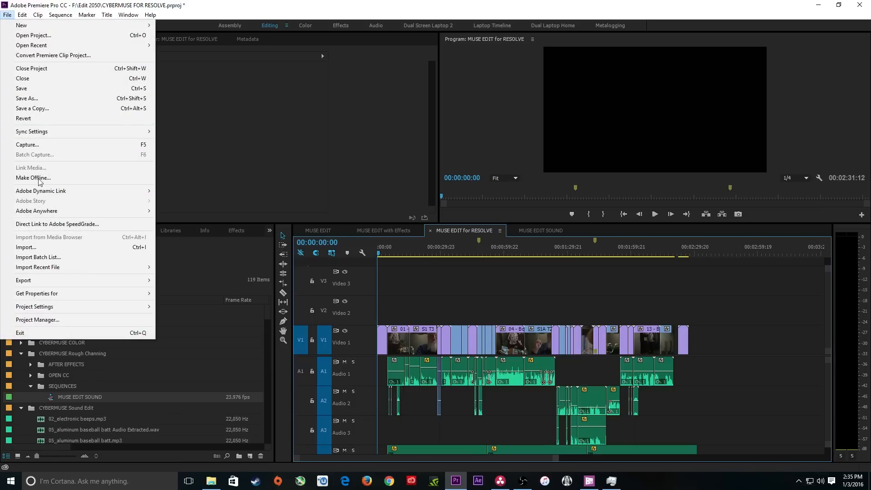
mouse_move(57, 282)
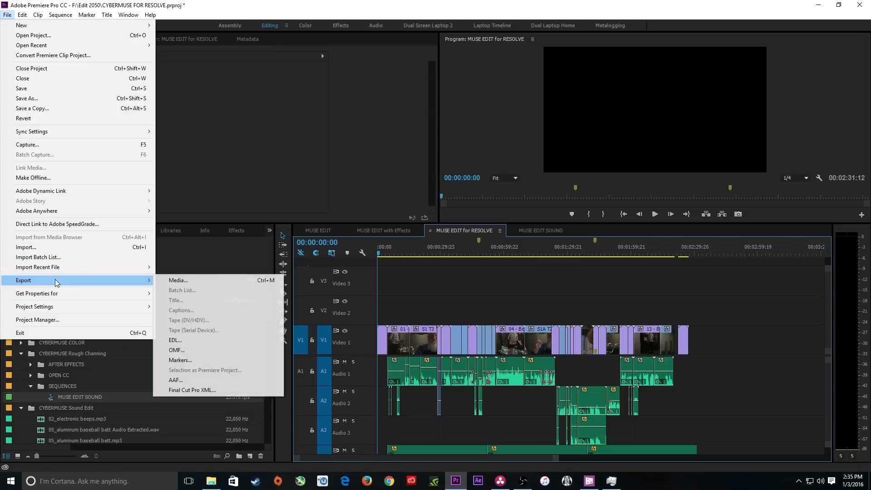
left_click(198, 391)
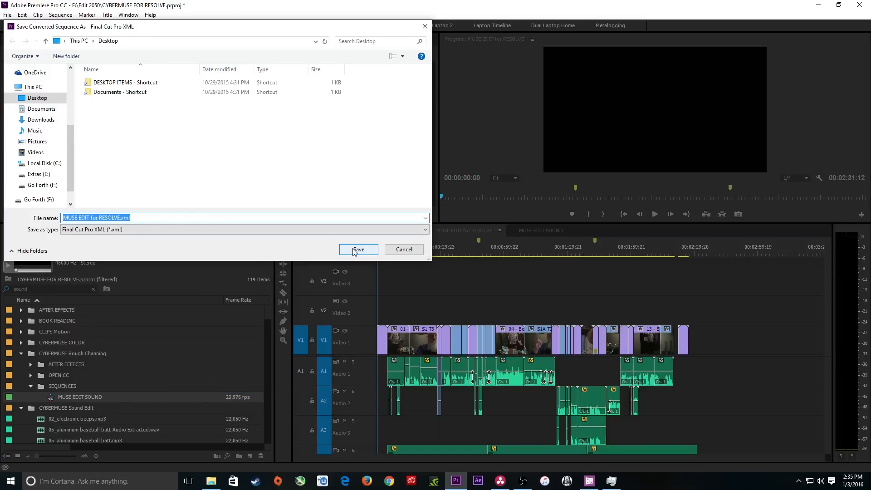
left_click(357, 249)
left_click(520, 275)
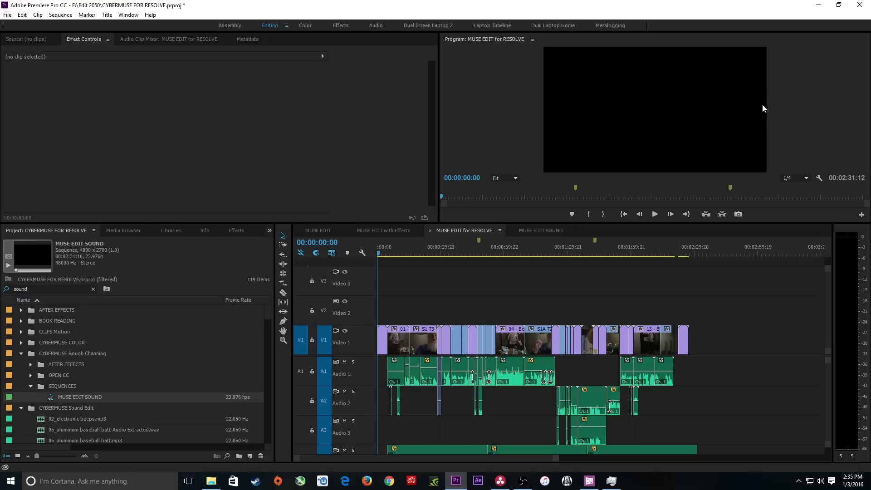
left_click(860, 5)
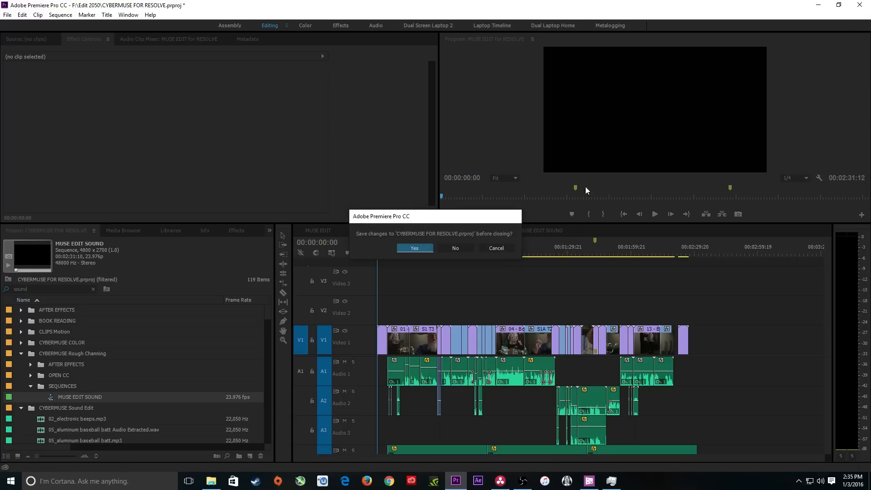
left_click(496, 248)
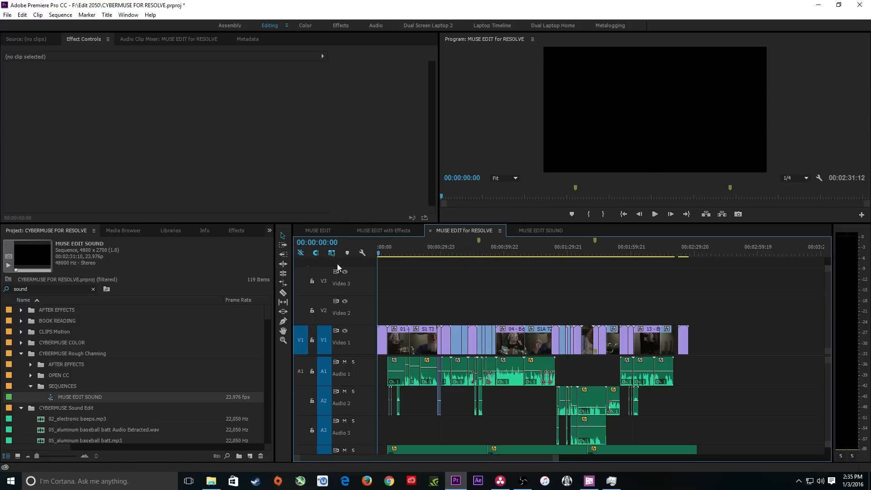
- Start a media export of MUSE EDIT for RESOLVE with the format set to Waveform Audio
left_click(7, 17)
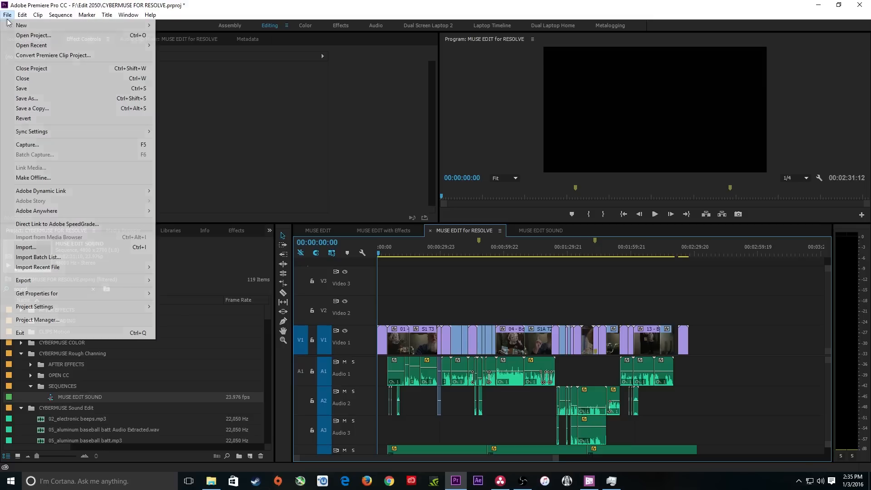
mouse_move(46, 280)
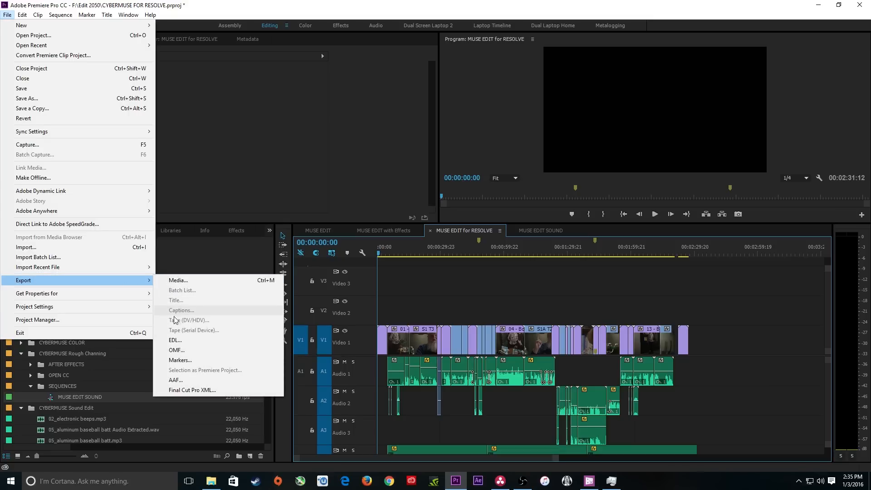
left_click(181, 281)
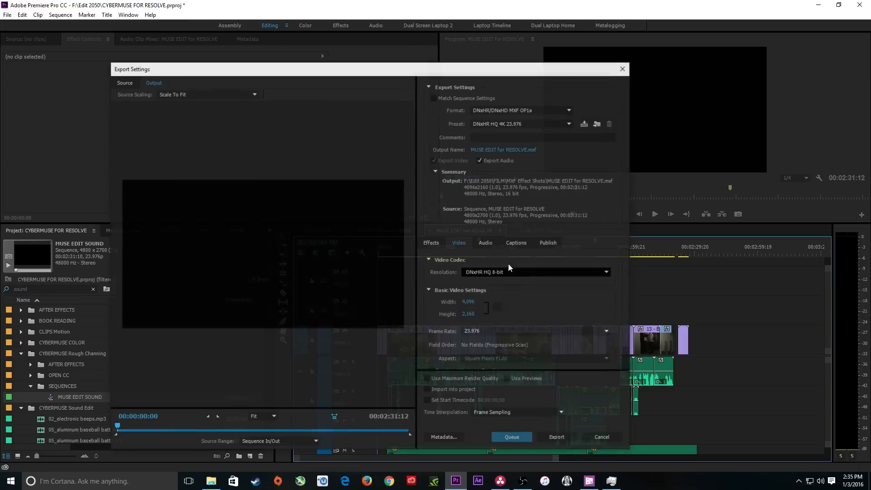
left_click(502, 111)
left_click(521, 394)
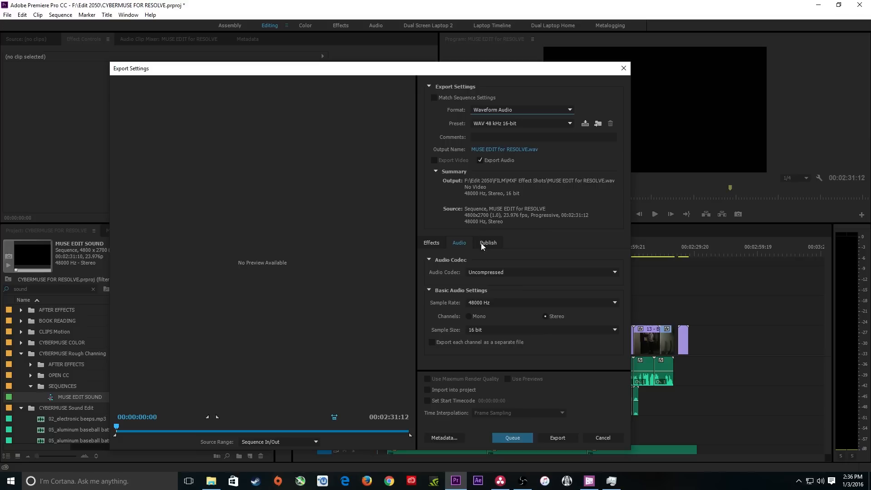
- Save the output as MUSE EDIT for RESOLVE.wav in F:\Edit 2050\FILM and run the audio export
left_click(503, 149)
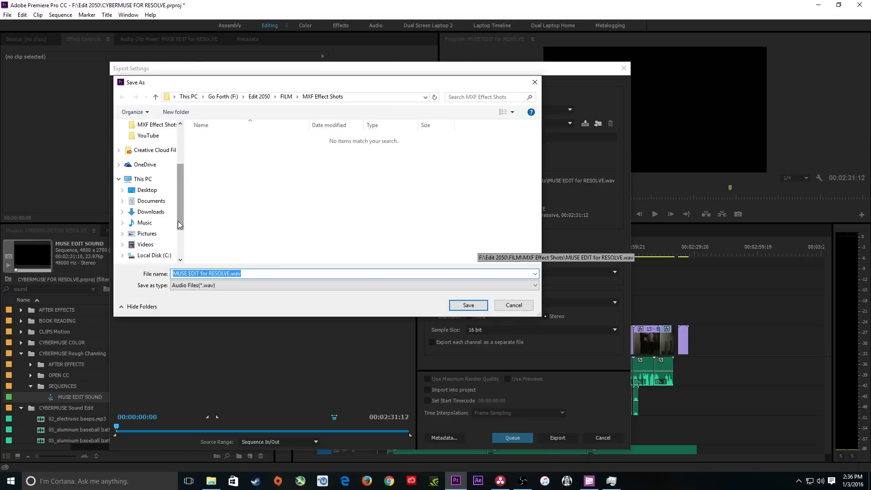
scroll(154, 234, "down", 2)
left_click(155, 231)
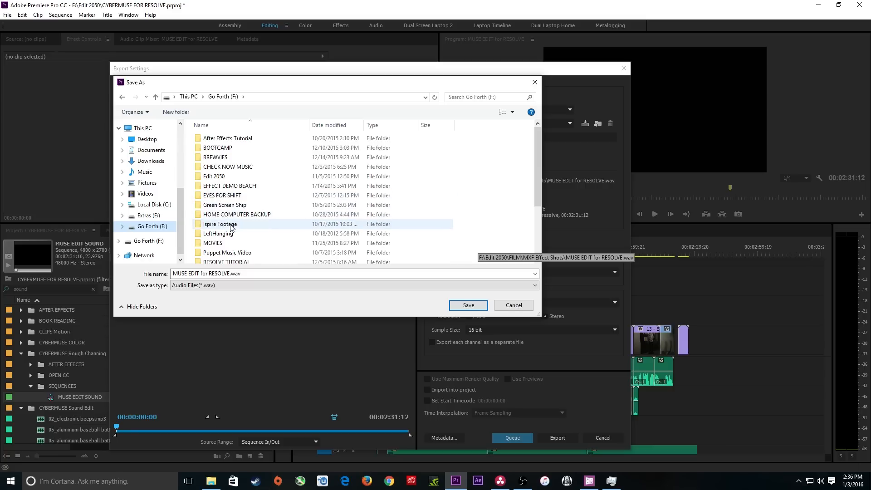
double_click(214, 176)
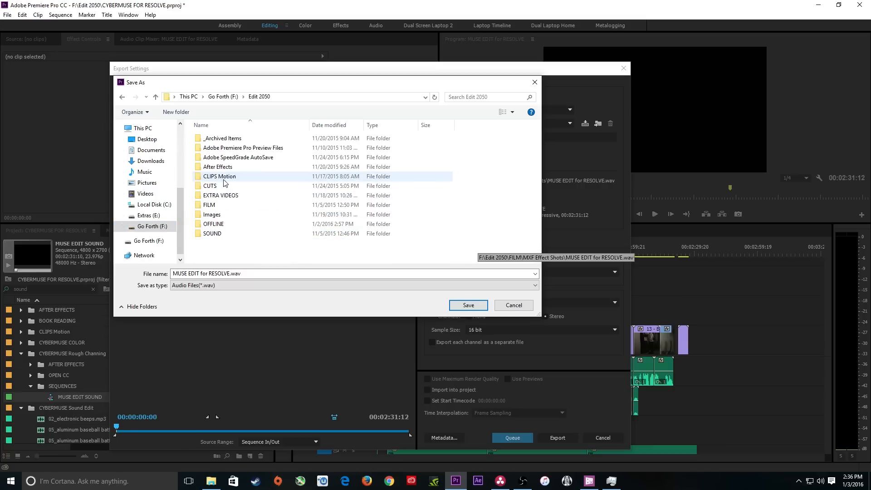
double_click(221, 208)
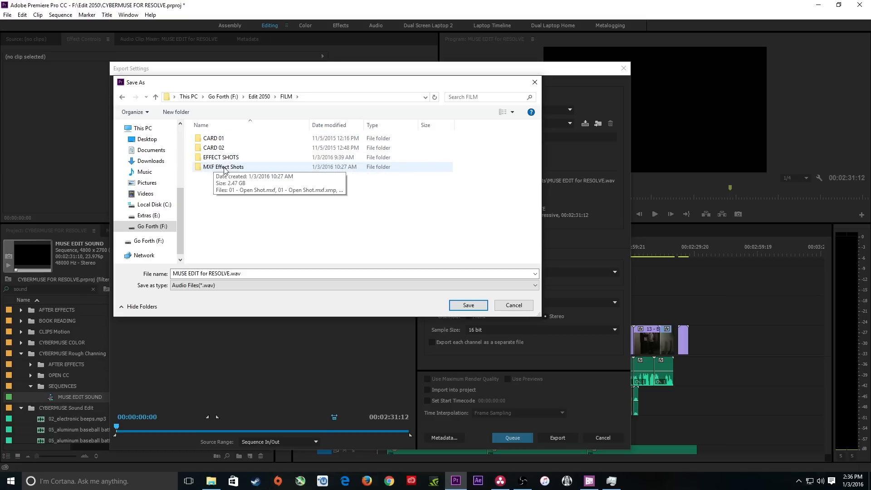
left_click(214, 140)
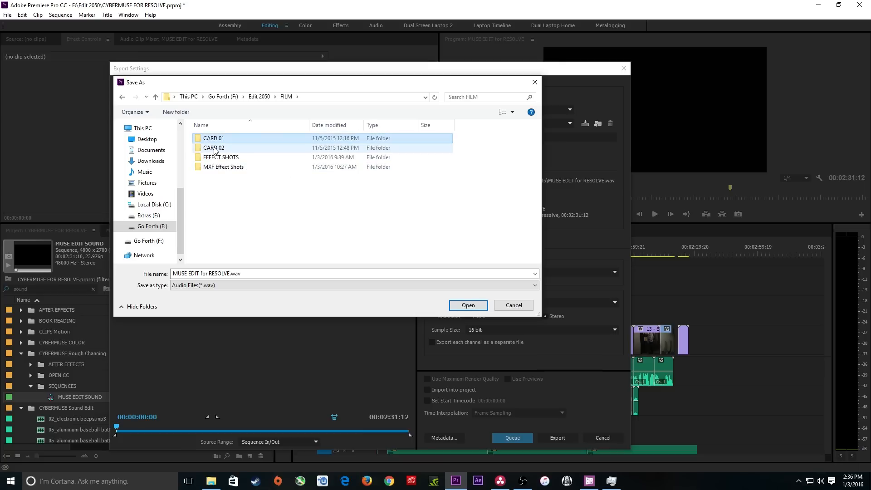
left_click(248, 222)
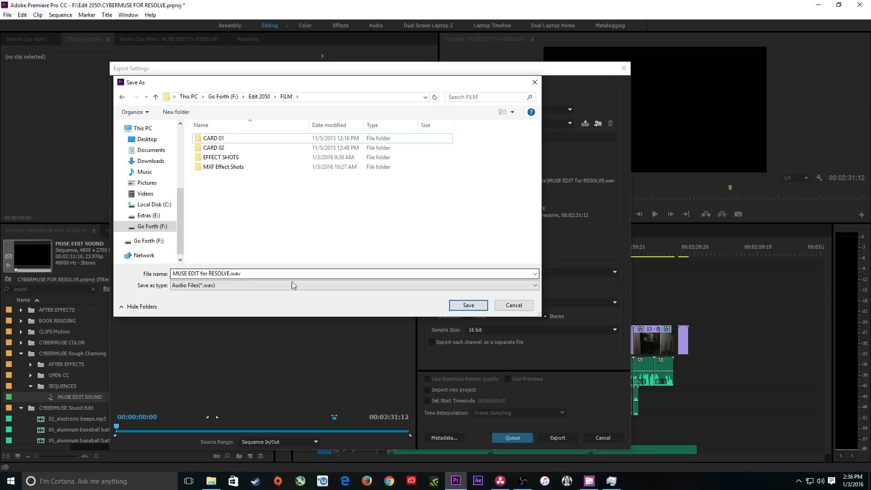
left_click(469, 304)
key("alt+Up")
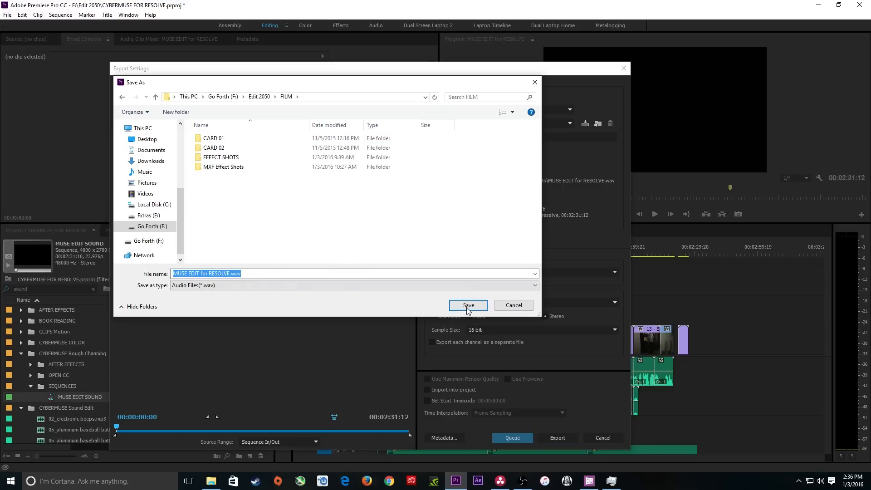
left_click(468, 305)
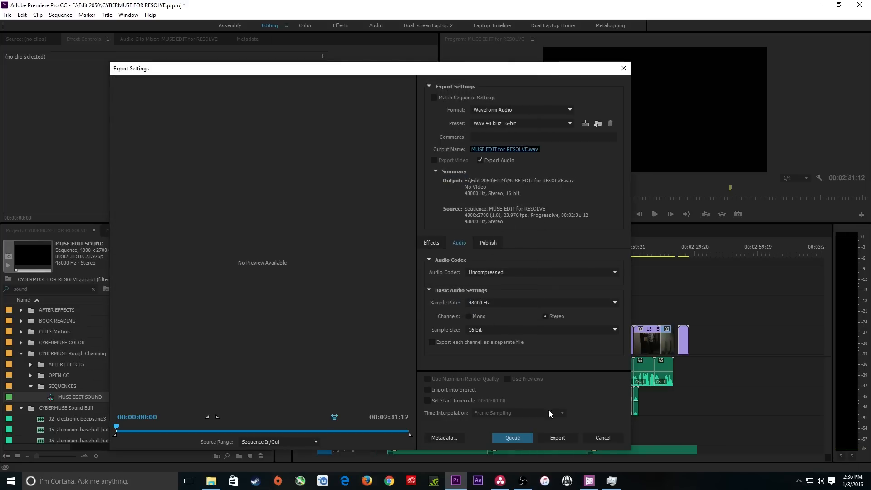
left_click(557, 438)
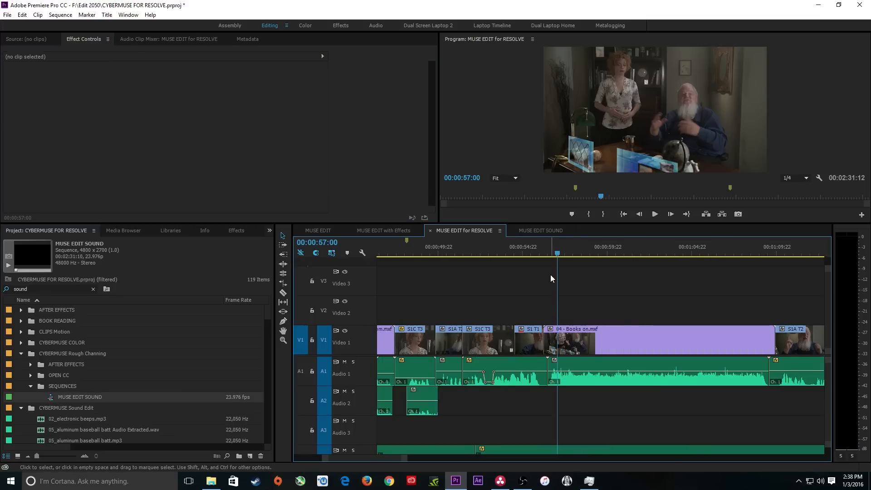
- Try a Cross Dissolve at the start of 04 - Books on.mxf and delete the transition again
left_click(552, 251)
key("=")
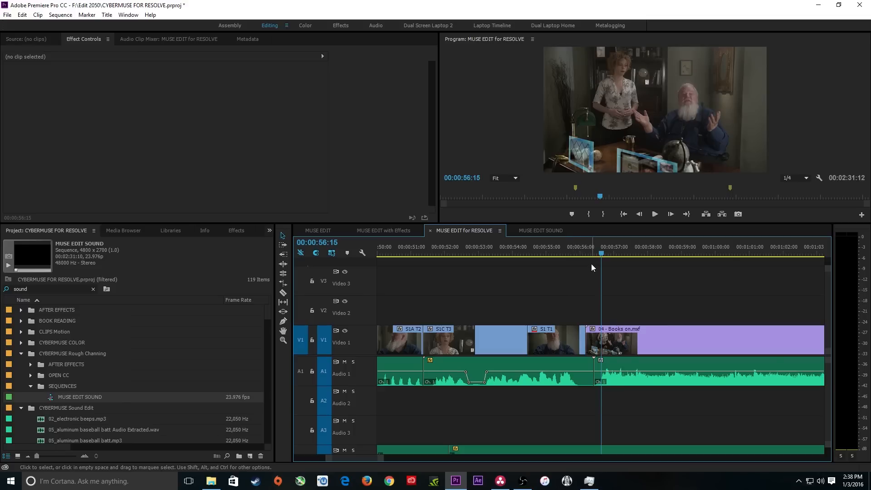
key("Up")
key("Up")
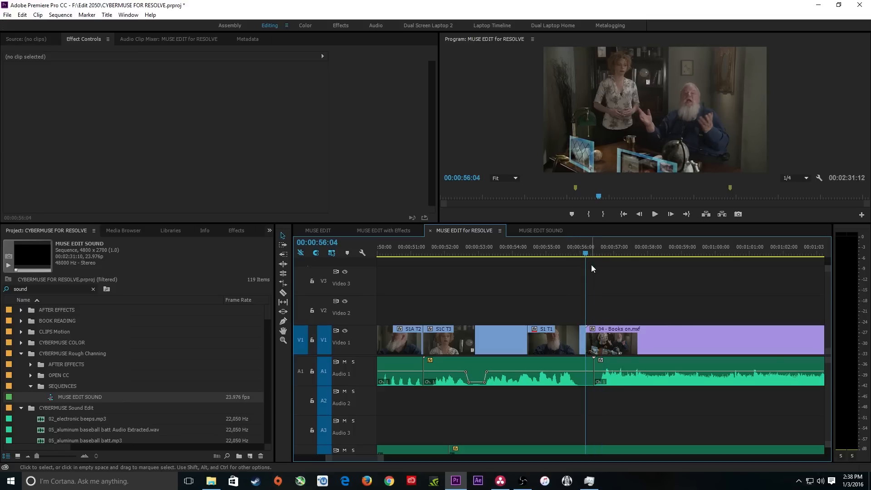
key("=")
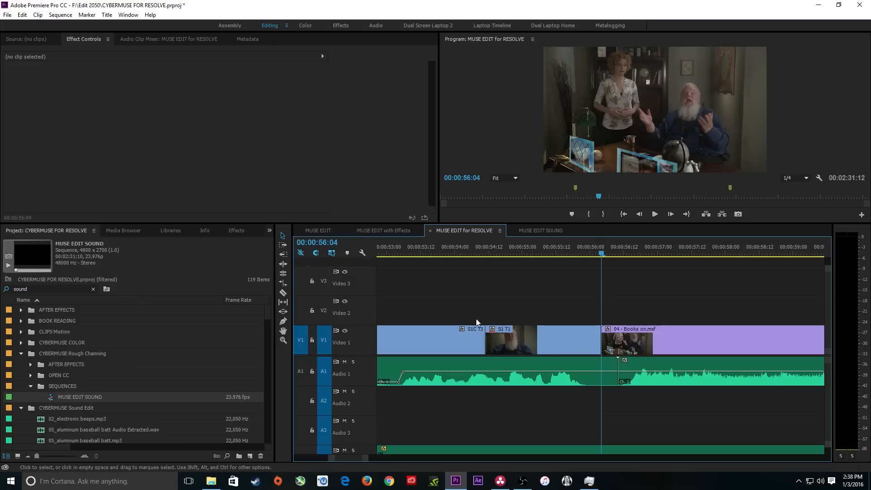
left_click_drag(620, 321, 592, 336)
left_click(608, 323)
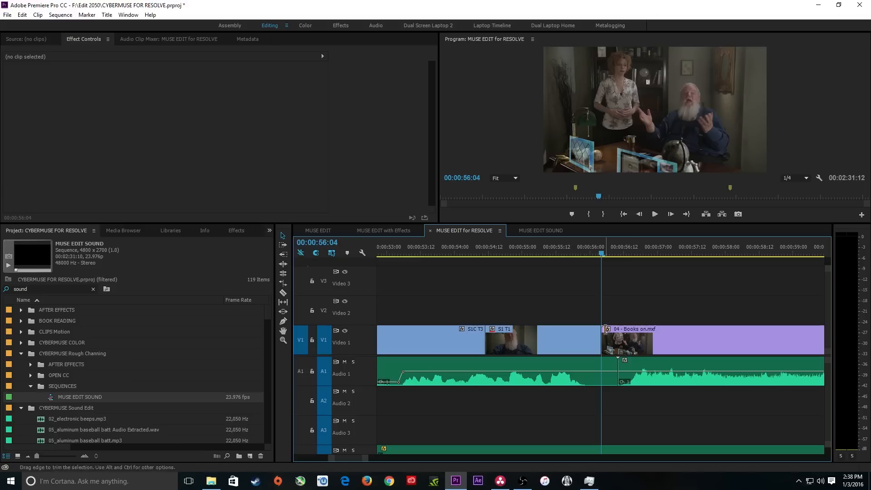
key("ctrl+d")
left_click(627, 339)
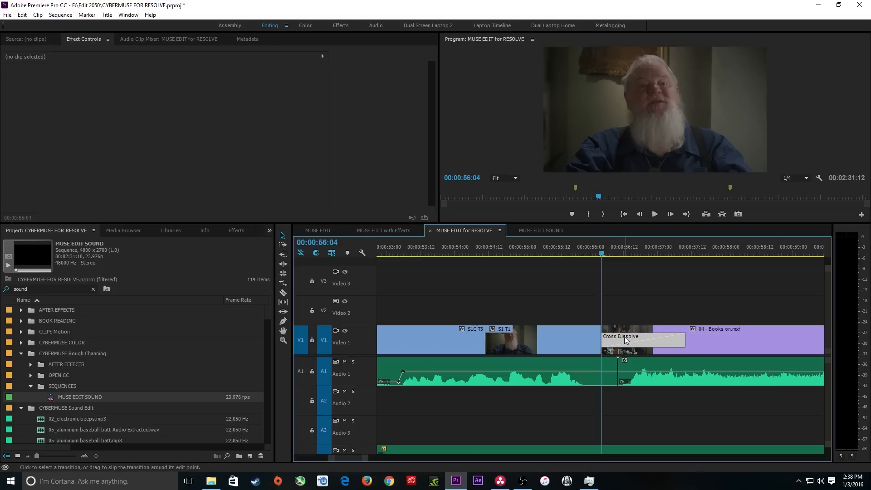
key("Delete")
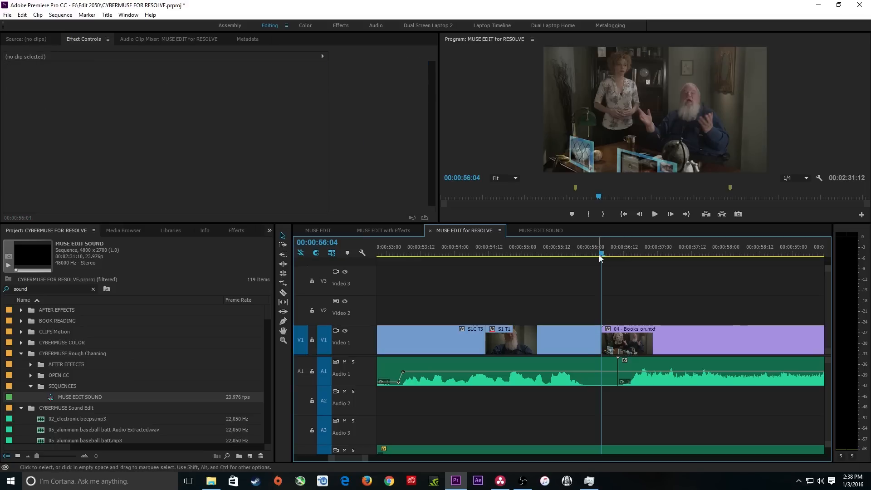
- Apply a Cross Dissolve at the cut between S1C T3 and S1 T1 on Video 1 and check the blend
left_click_drag(600, 255, 518, 252)
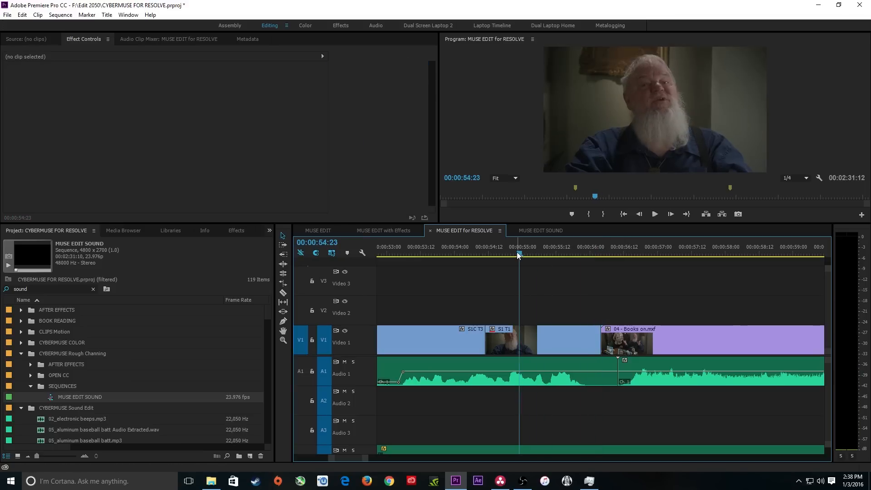
key("Up")
scroll(502, 340, "up", 1)
key("ctrl+d")
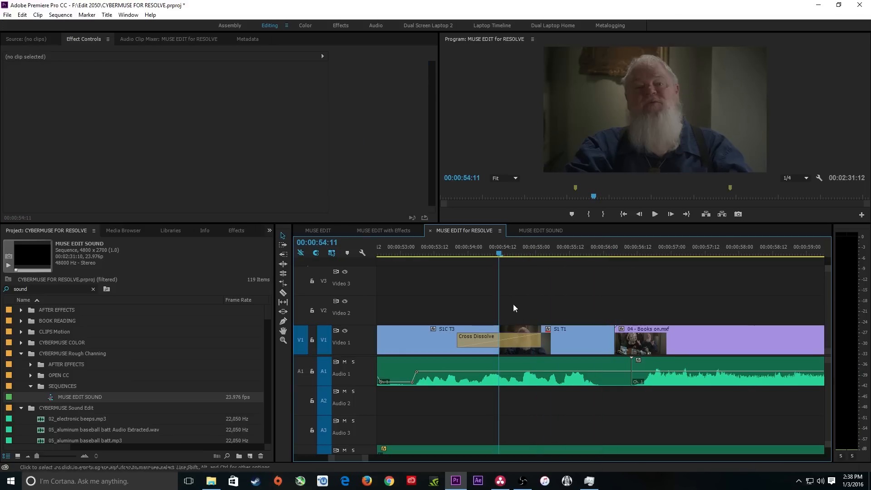
left_click(485, 255)
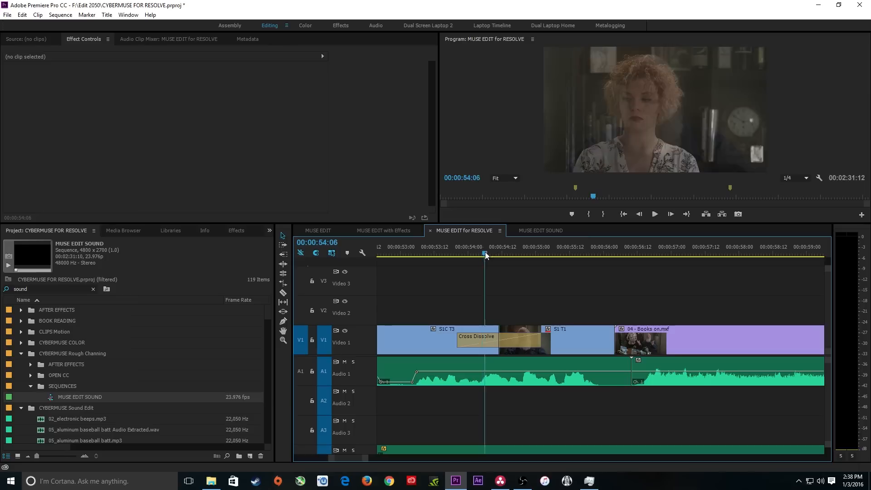
left_click_drag(485, 255, 527, 254)
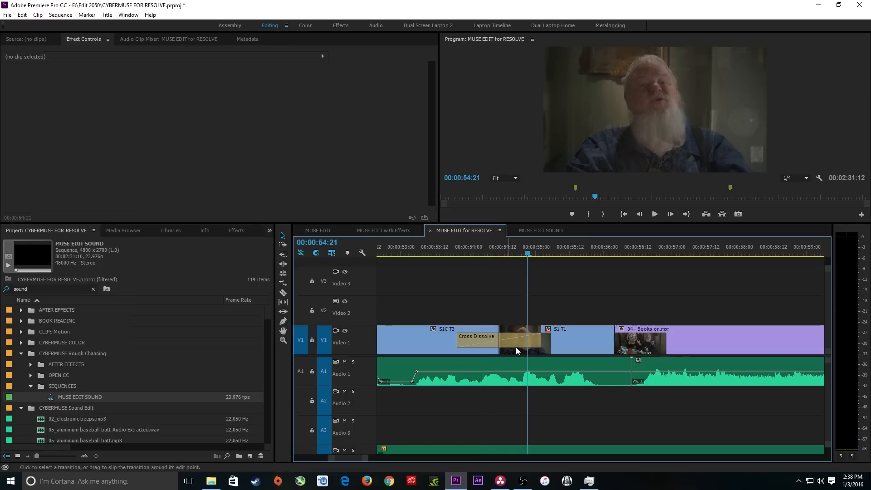
key("minus")
key("minus")
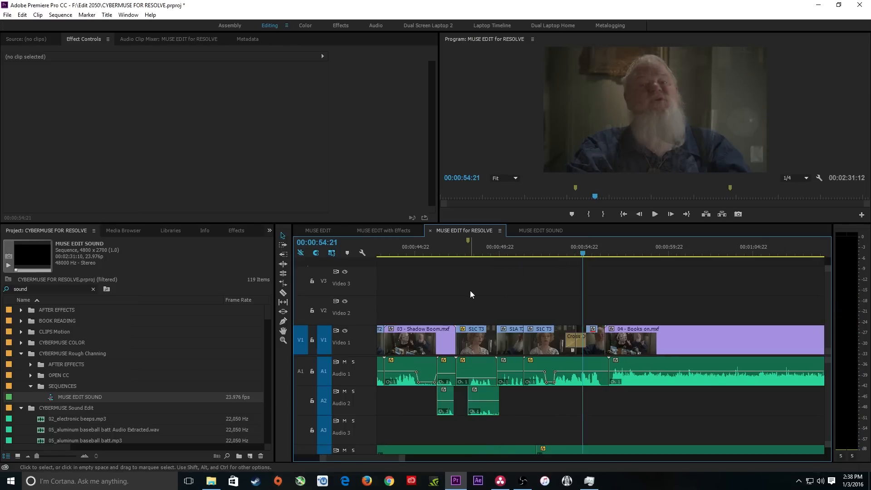
left_click(568, 254)
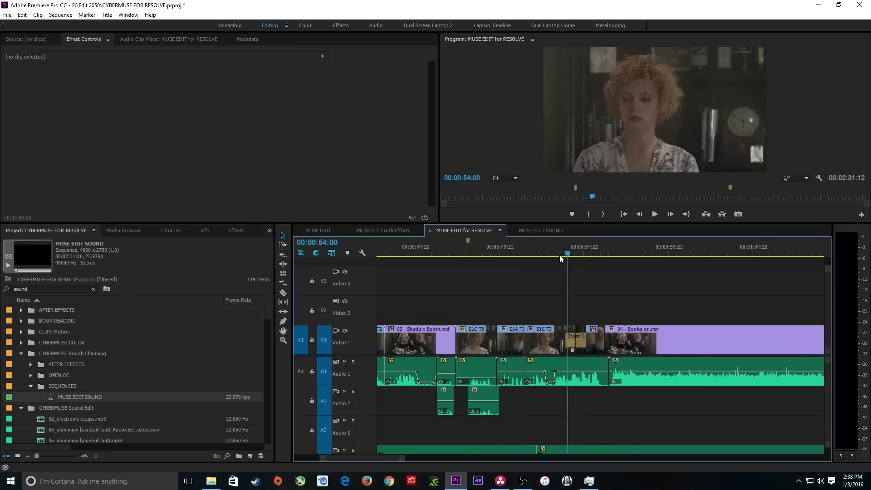
- Trim the end of Black Video.mxf back slightly to leave a small gap before 01 - Open Shot.mxf at 00:00:05:00
key("backslash")
left_click_drag(409, 255, 395, 256)
key("equal")
key("equal")
key("equal")
key("equal")
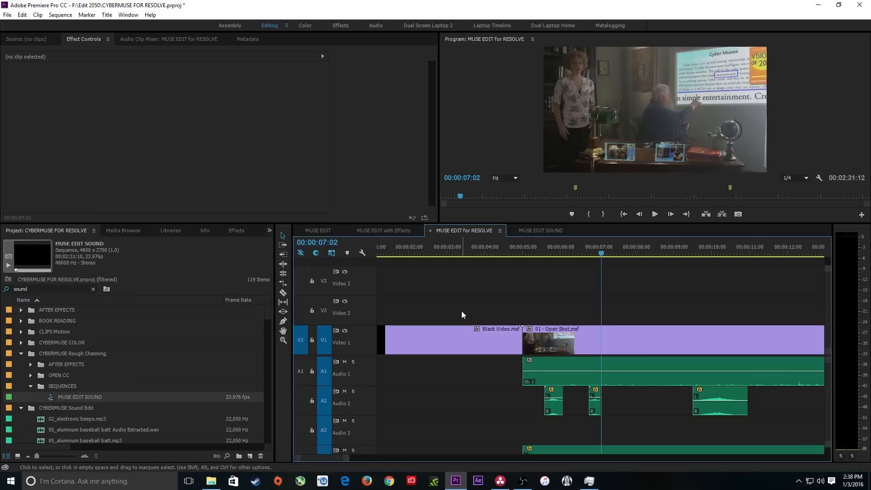
key("Up")
key("Up")
key("Up")
key("Up")
left_click_drag(522, 340, 514, 340)
- Apply a Cross Dissolve to the start of 01 - Open Shot.mxf at 00:00:05:00
left_click(529, 335)
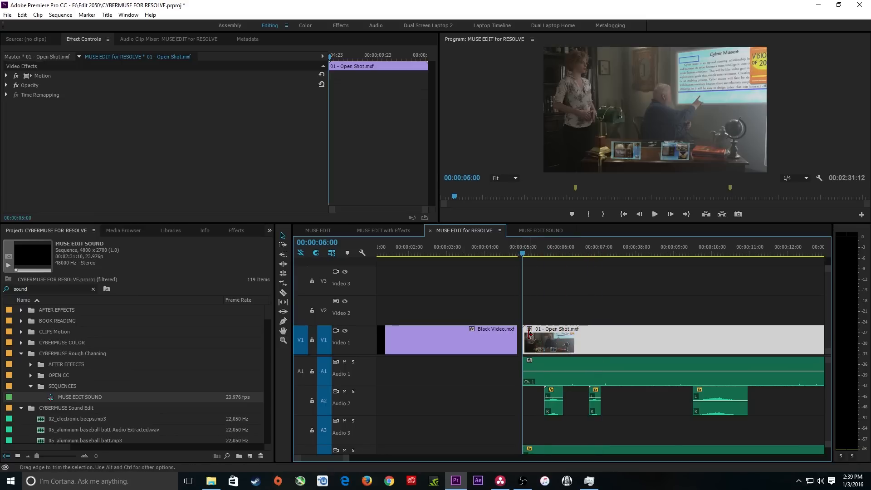
left_click(547, 308)
key("ctrl+d")
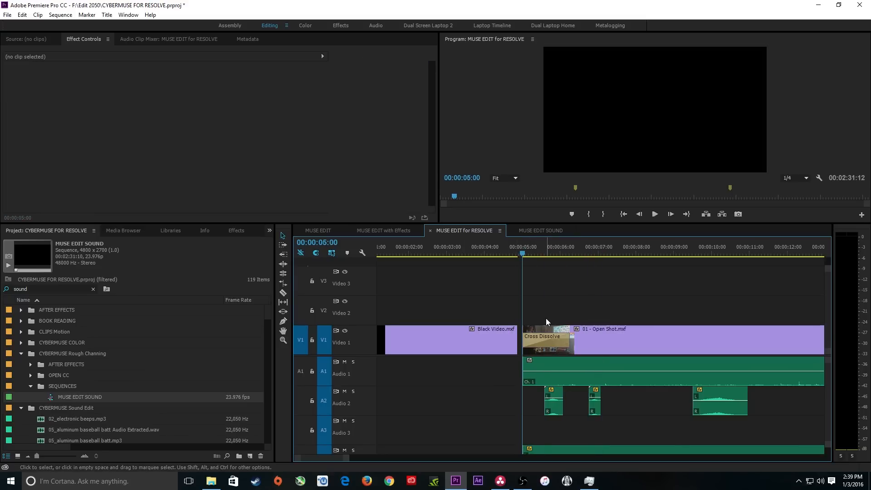
- Check the end of the MUSE EDIT for RESOLVE sequence and export it as Final Cut Pro XML named MUSE EDIT for RESOLVE.xml in the FILM folder
key("End")
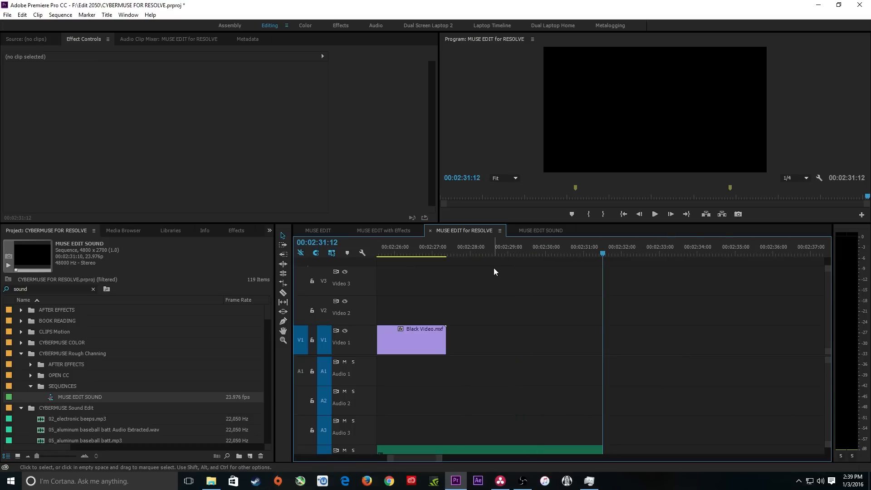
key("Up")
key("Up")
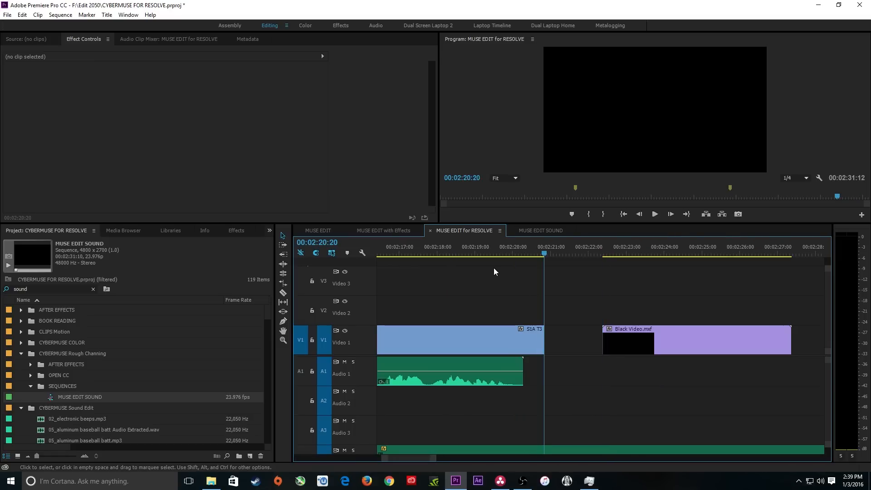
left_click(492, 253)
key("backslash")
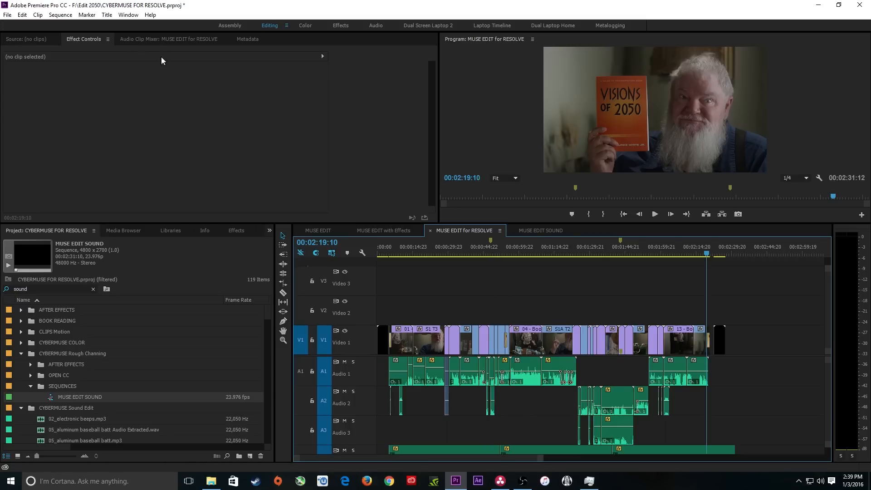
left_click(7, 14)
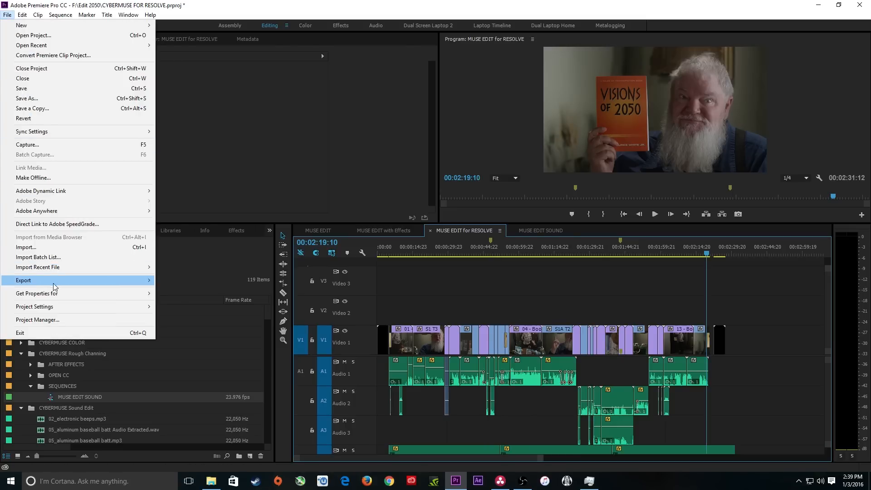
mouse_move(54, 287)
left_click(254, 388)
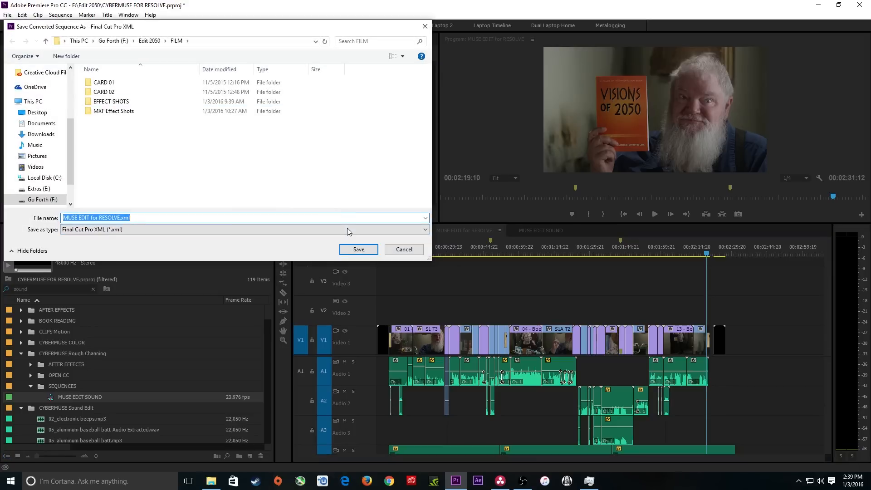
left_click(358, 249)
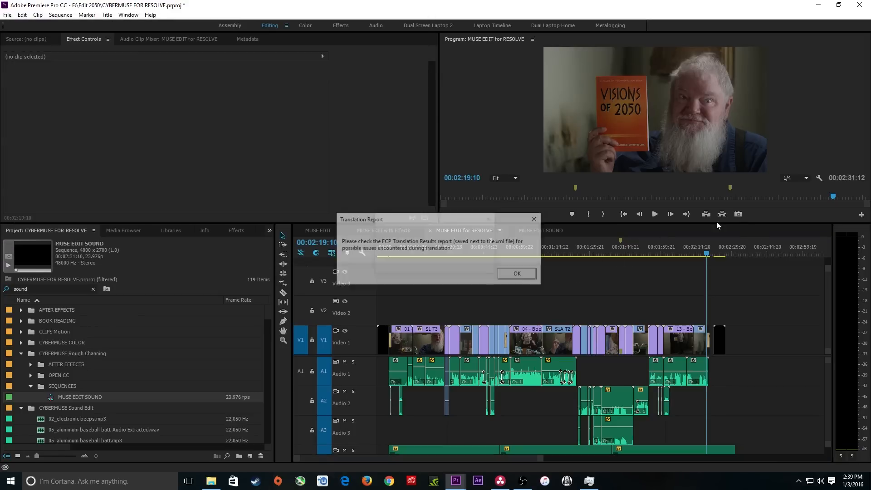
left_click(522, 274)
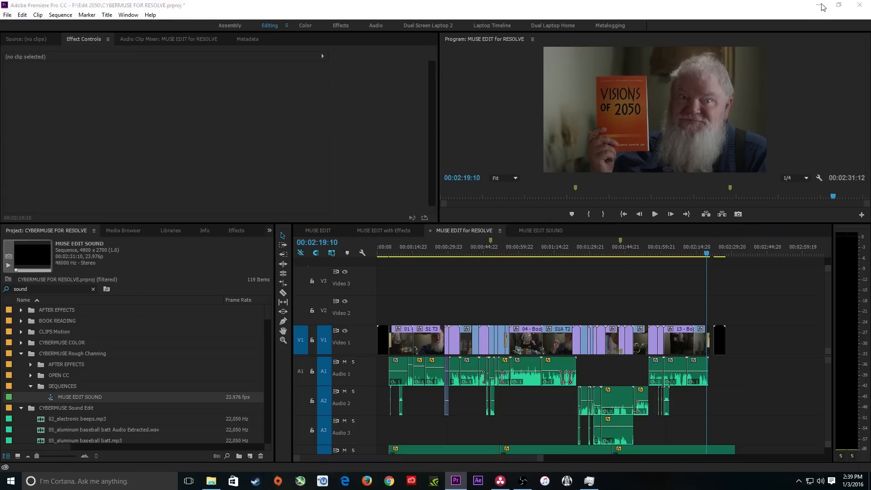
- Switch to DaVinci Resolve and configure Untitled Project with 3840 x 2160 Ultra HD timeline resolution and a 23.976 fps timeline frame rate
left_click(820, 5)
left_click(591, 214)
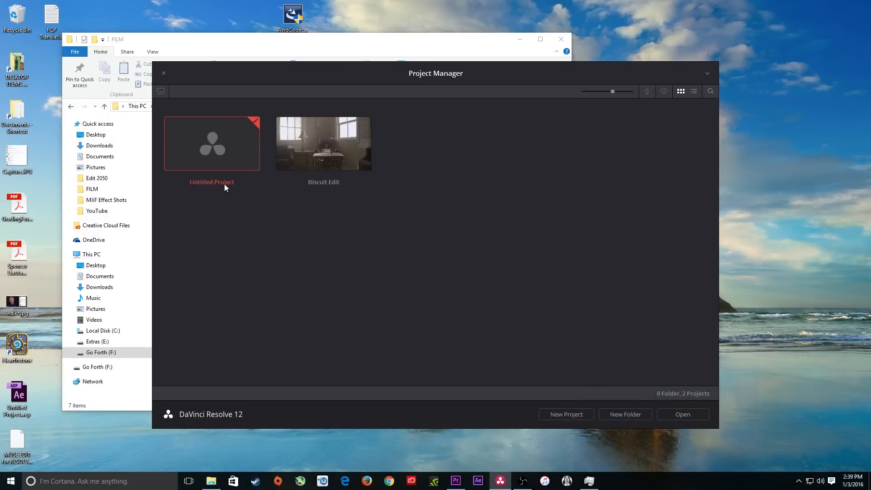
right_click(226, 154)
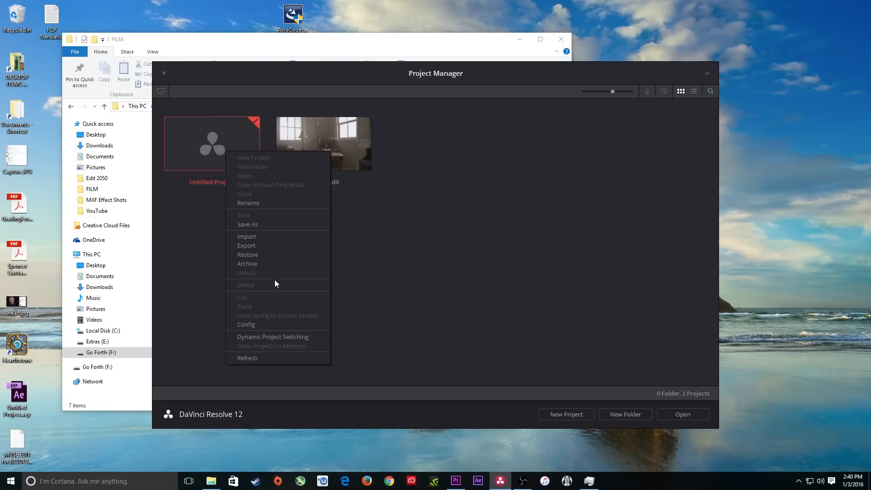
left_click(261, 323)
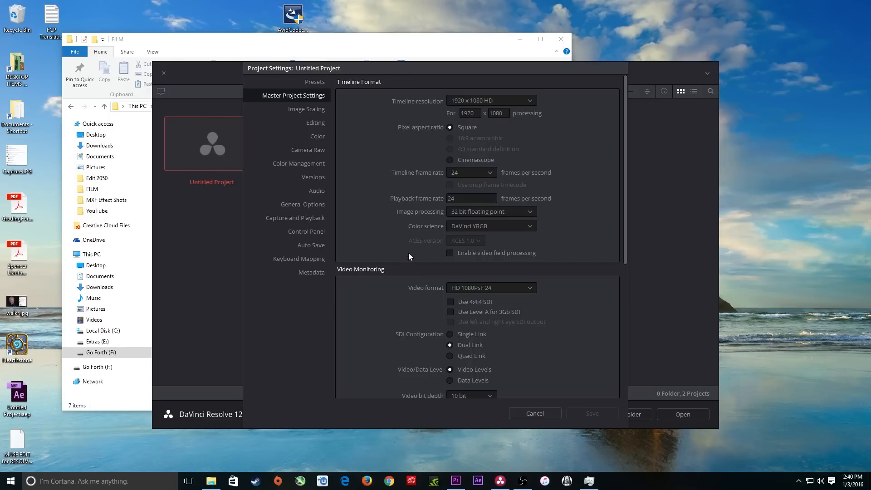
left_click(515, 102)
key("Escape")
left_click(483, 101)
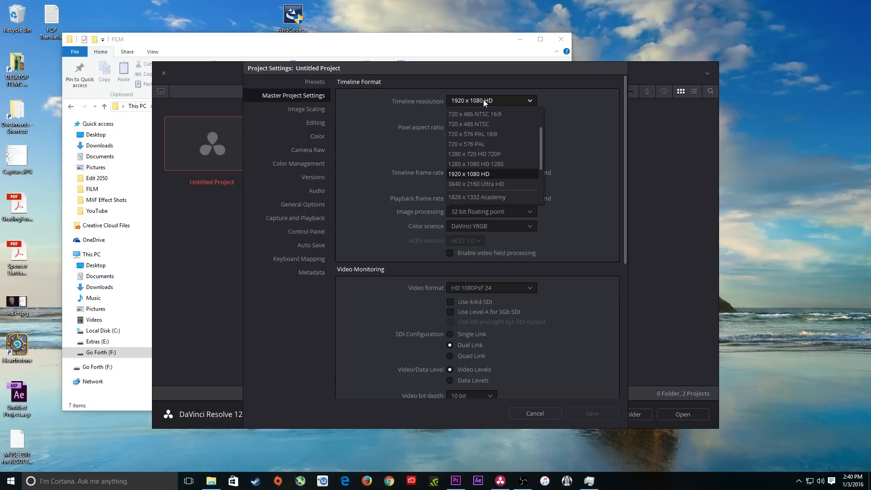
left_click(479, 185)
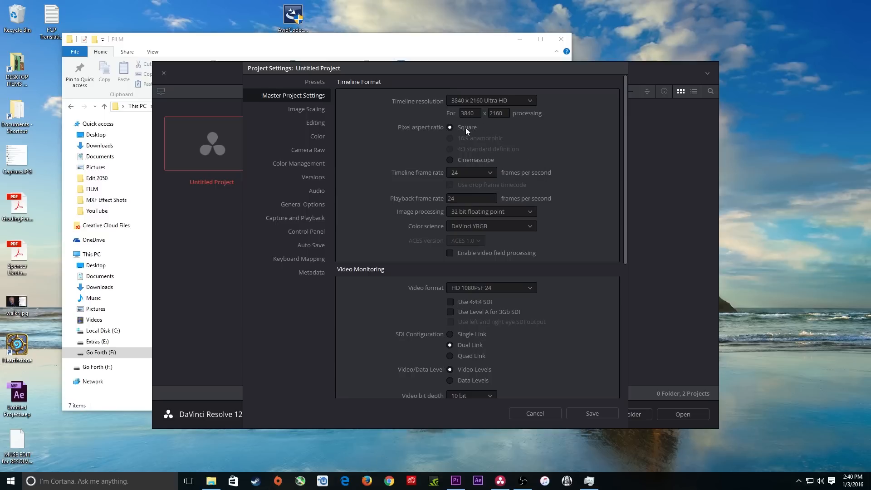
left_click(486, 171)
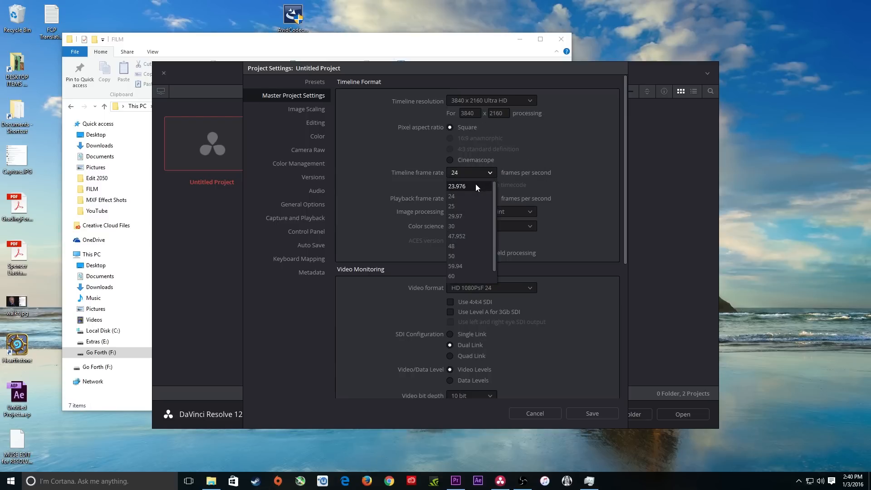
left_click(475, 184)
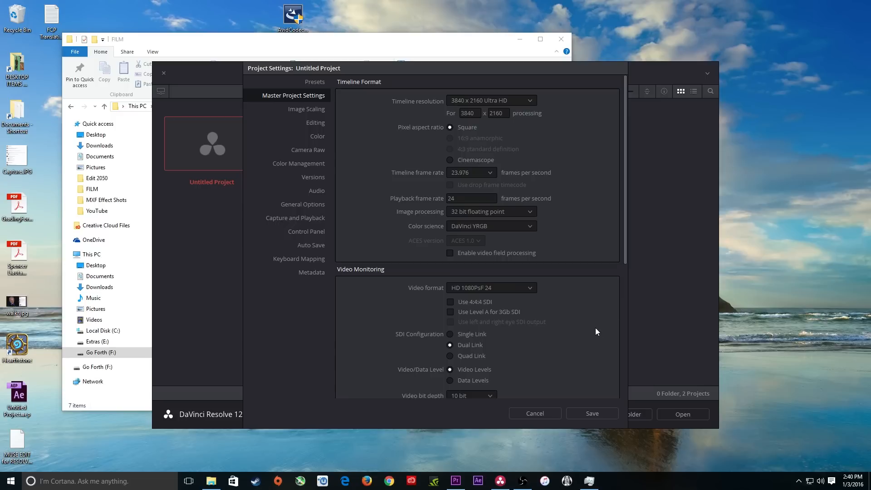
left_click(591, 412)
- Rename Untitled Project as 2050 Project and open it
right_click(239, 160)
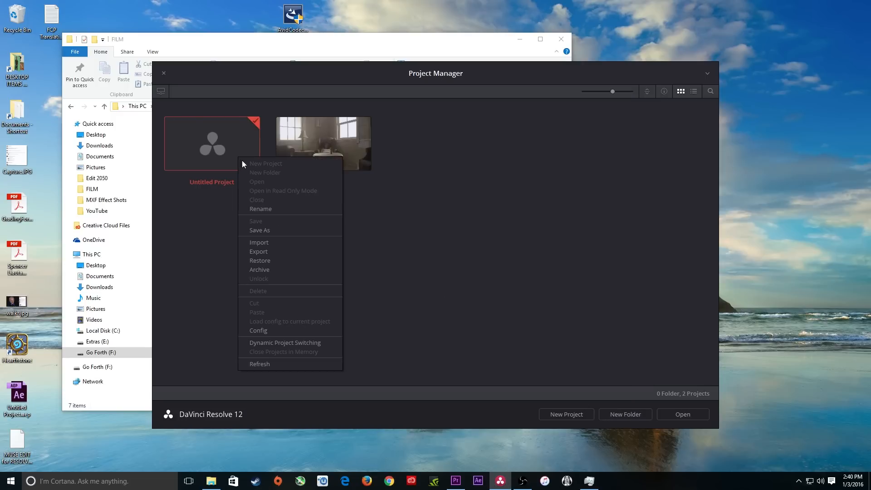
left_click(269, 208)
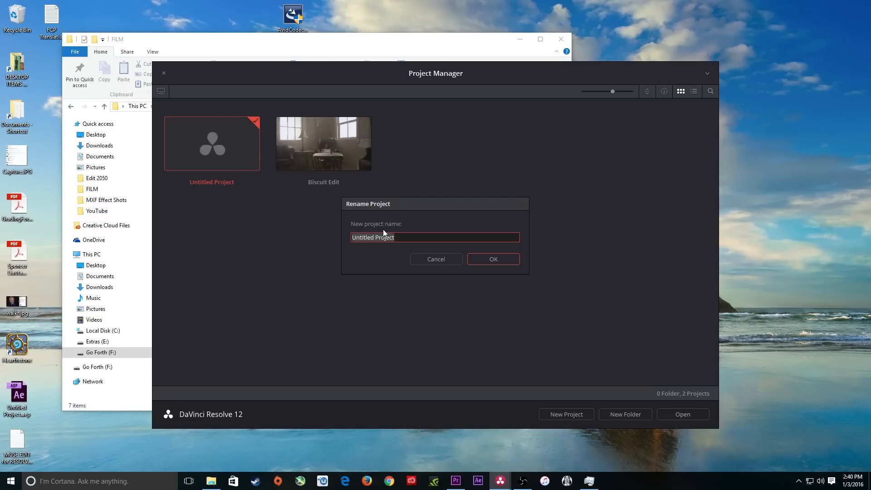
type("2050 Project")
key("Return")
double_click(225, 145)
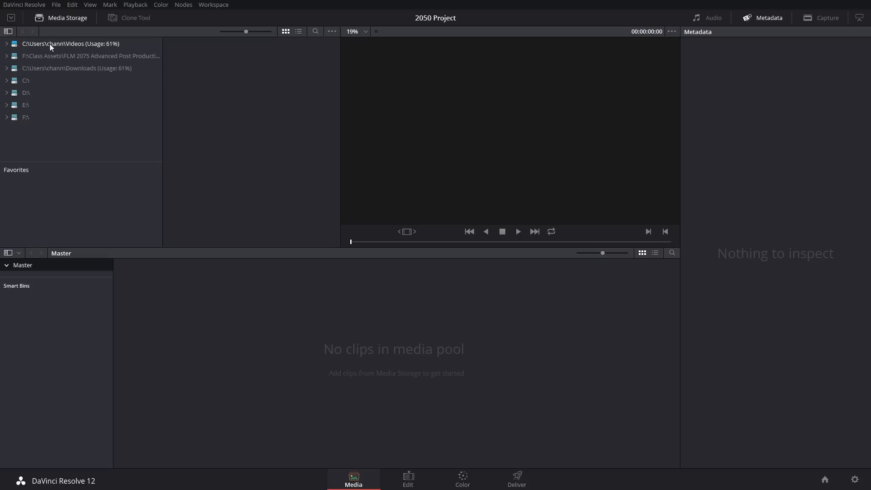
- Add the F:\Edit 2050\FILM folder to the media storage locations in the preferences and save them
left_click(28, 5)
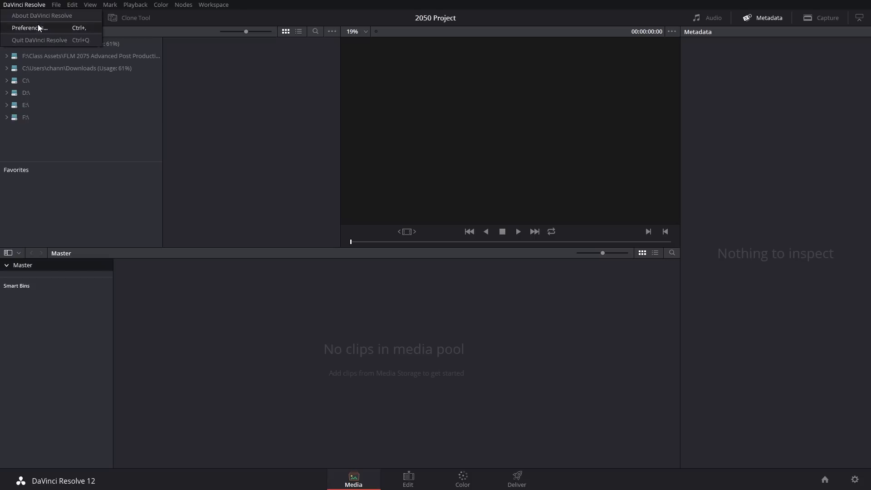
left_click(40, 28)
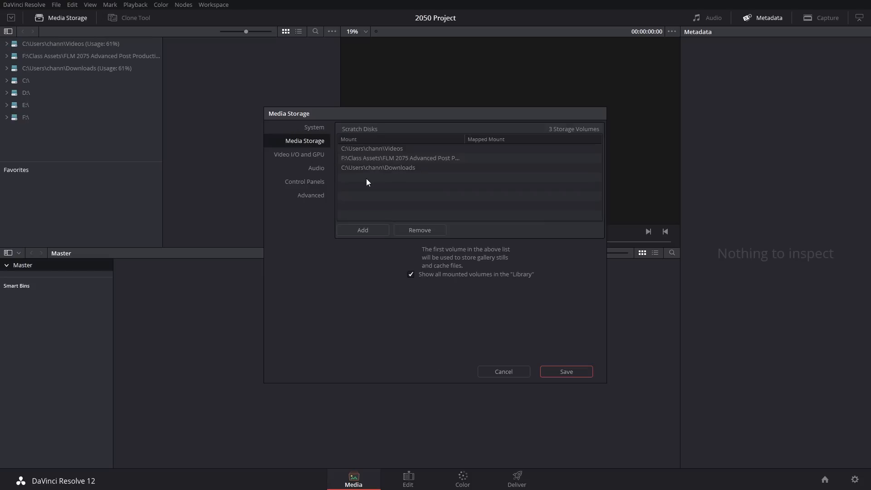
left_click(356, 229)
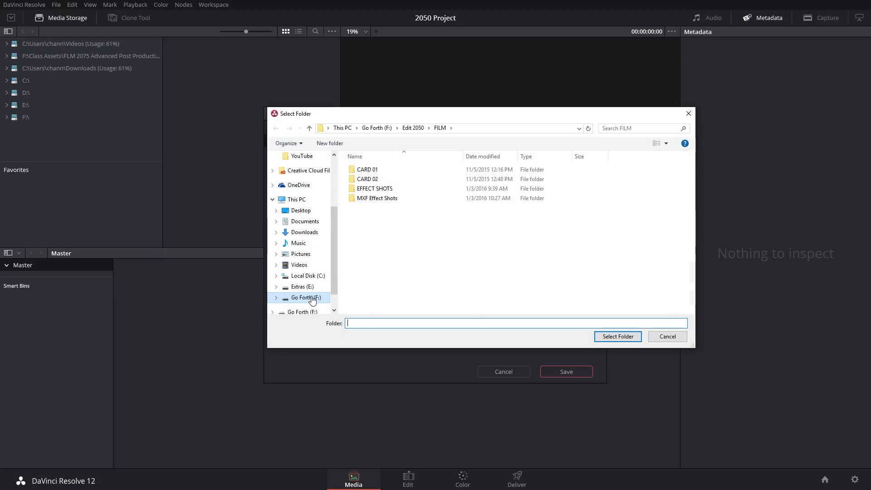
left_click(311, 298)
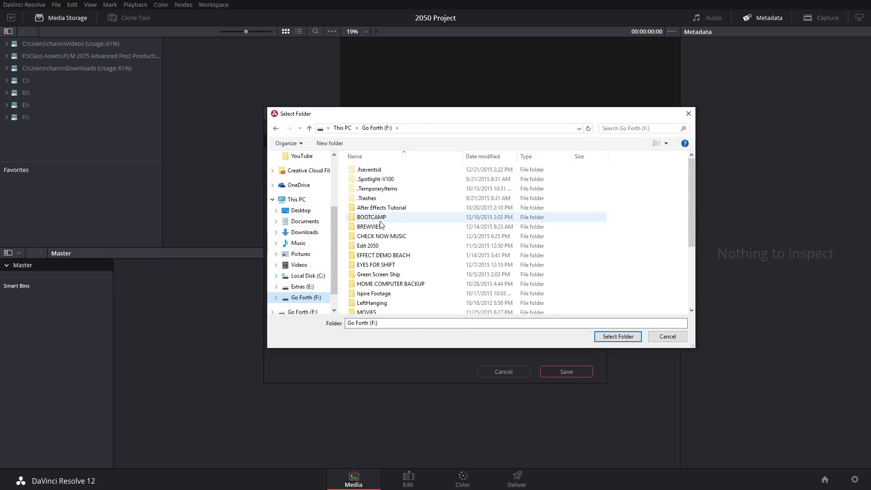
double_click(372, 247)
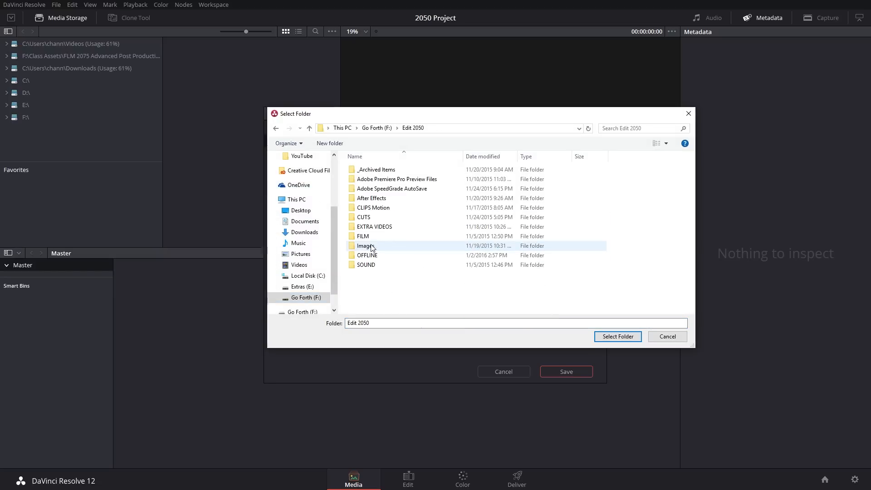
left_click(364, 237)
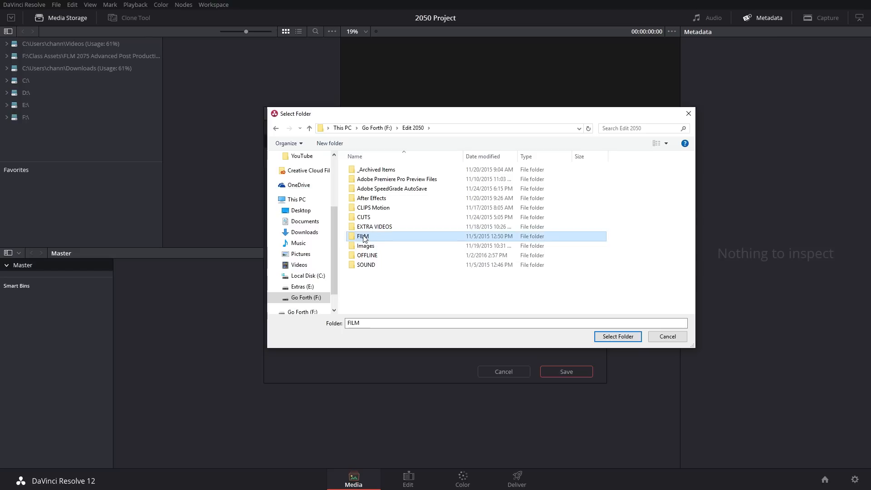
double_click(364, 237)
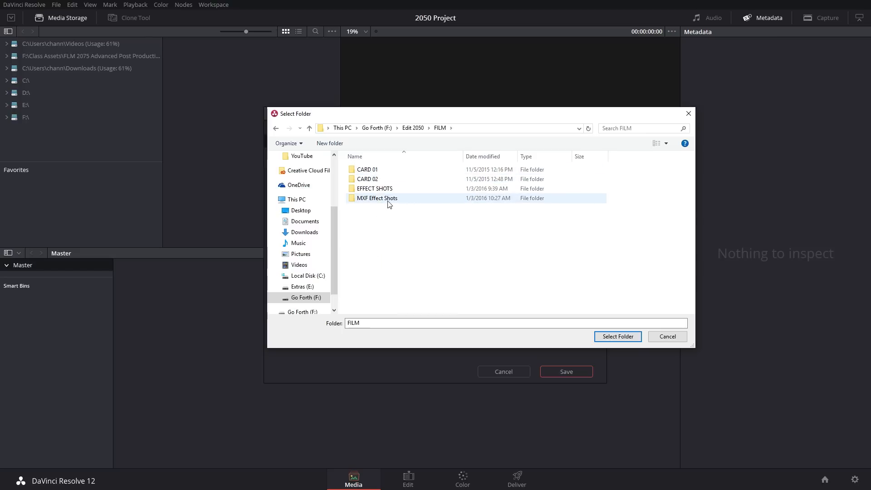
left_click(621, 339)
left_click(566, 372)
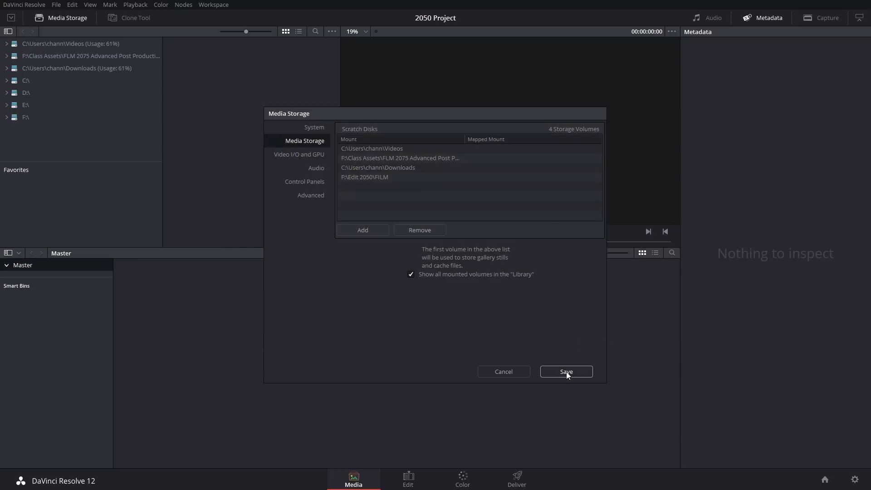
- Save 2050 Project while closing DaVinci Resolve, and reopen the project after the restart
left_click(518, 273)
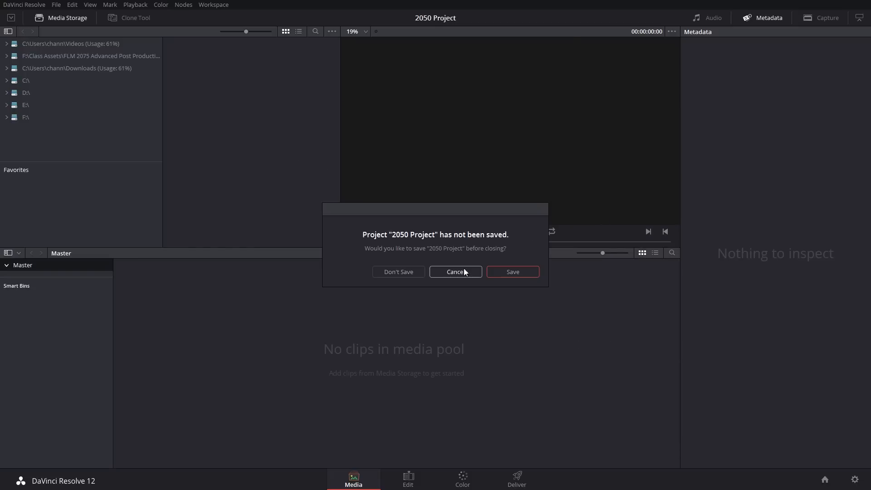
left_click(499, 274)
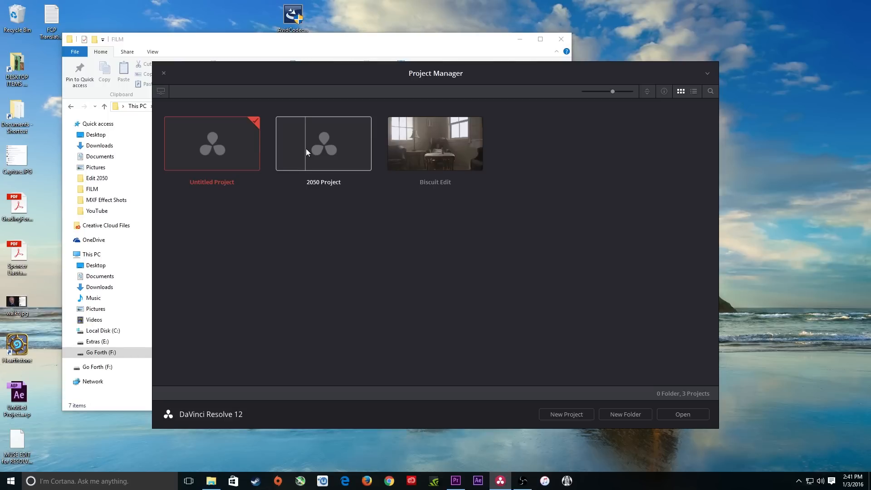
double_click(306, 148)
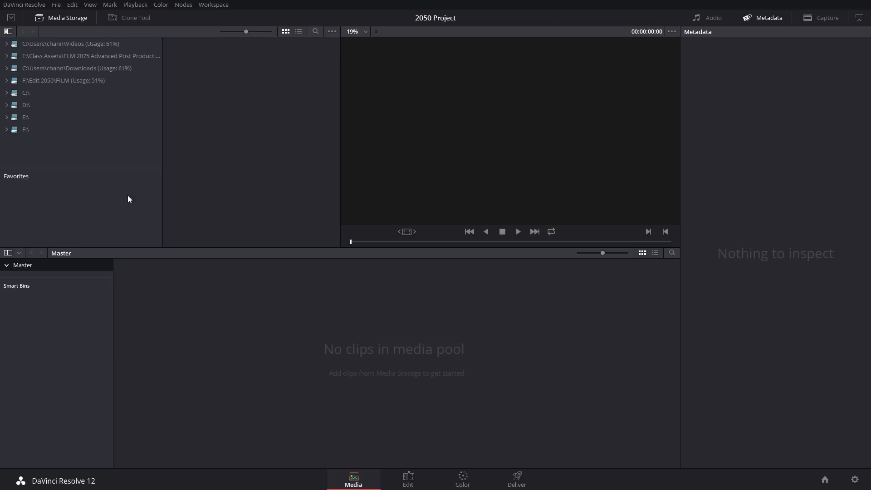
- Add MUSE EDIT for RESOLVE.wav from the F:\Edit 2050\FILM storage location to the Master bin of the media pool
left_click(55, 81)
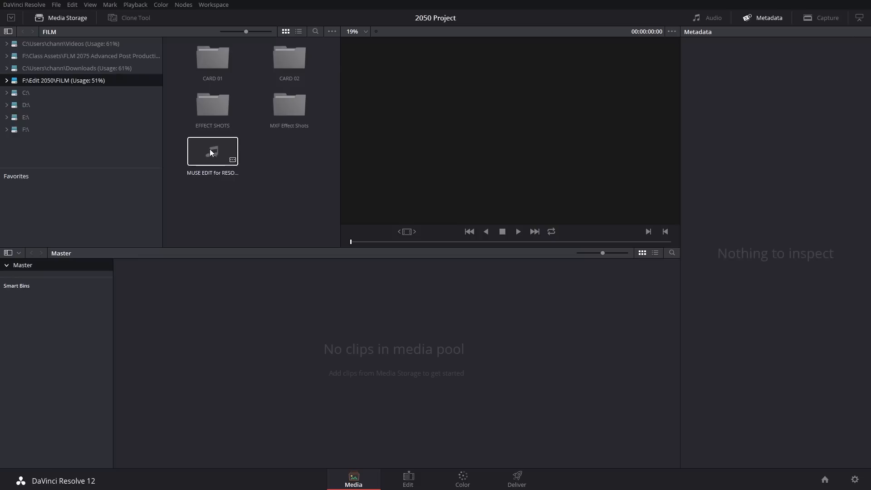
left_click_drag(210, 149, 212, 310)
left_click(263, 168)
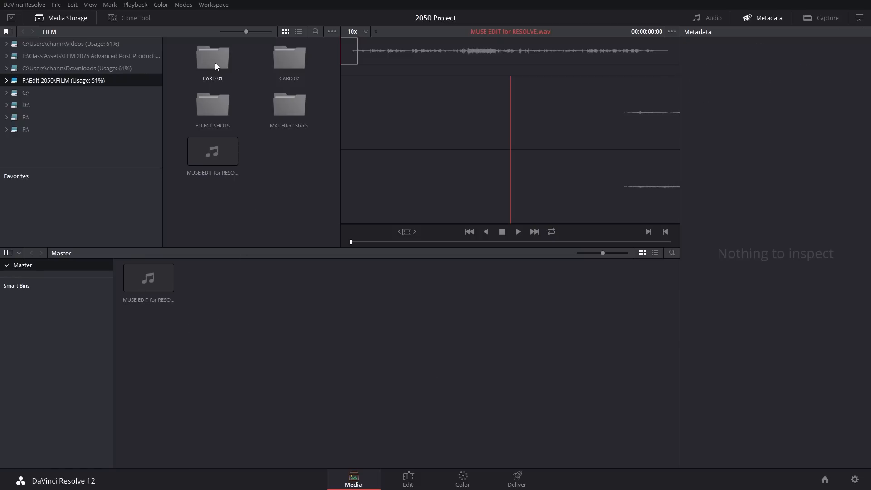
- Add the CARD 01, CARD 02 and MXF Effect Shots folders, including their subfolders, to the media pool
left_click(301, 58)
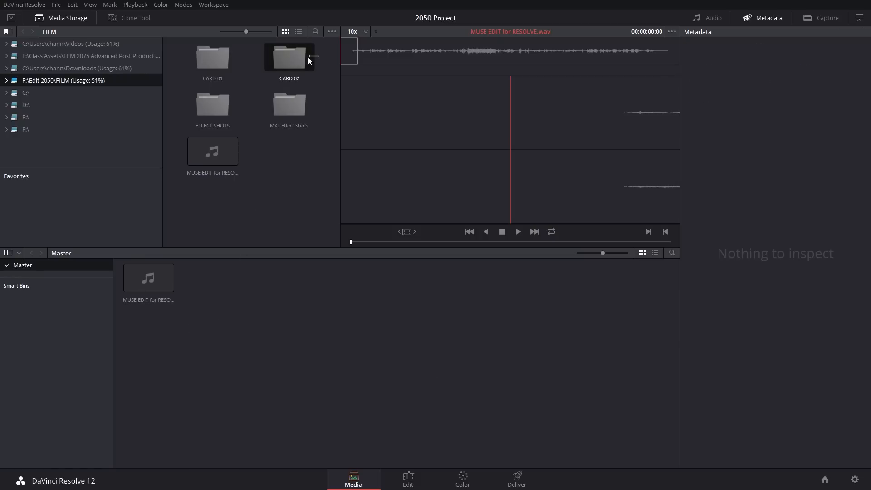
left_click(202, 69, "ctrl")
right_click(209, 66)
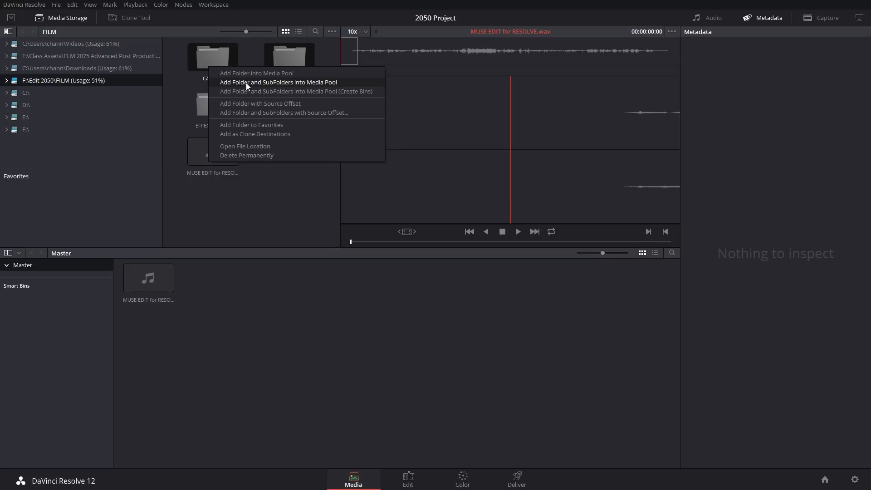
left_click(289, 83)
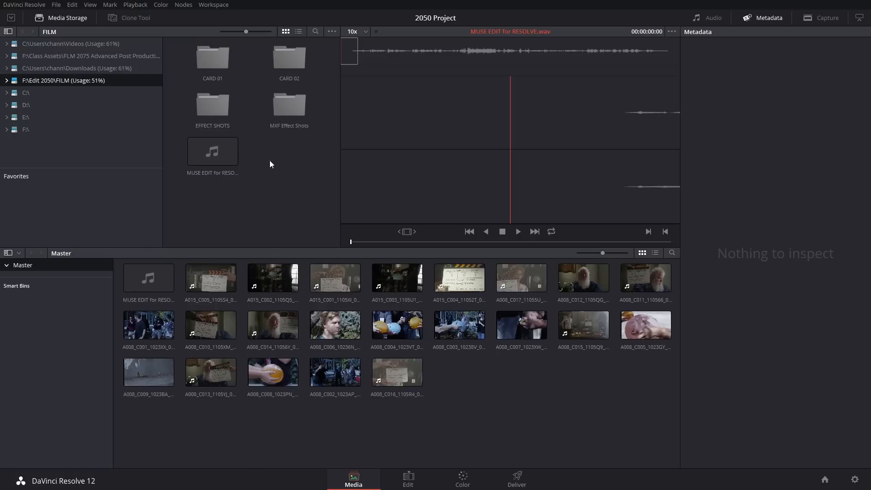
right_click(289, 107)
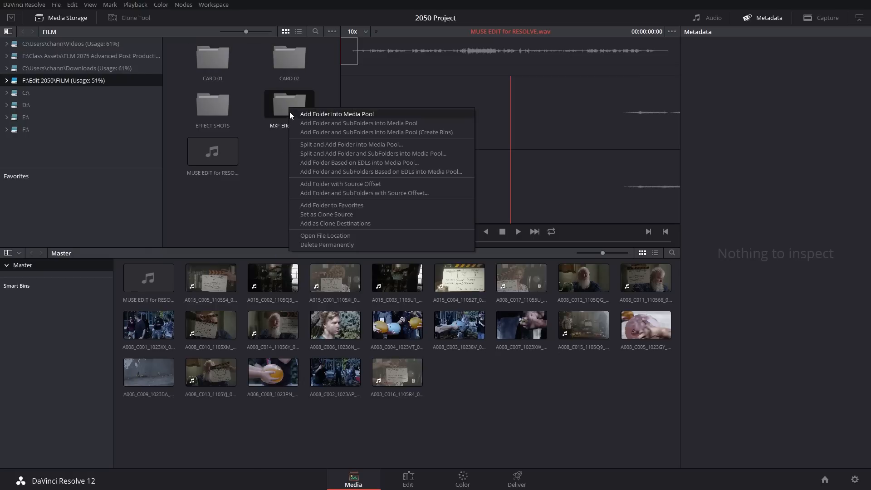
left_click(315, 123)
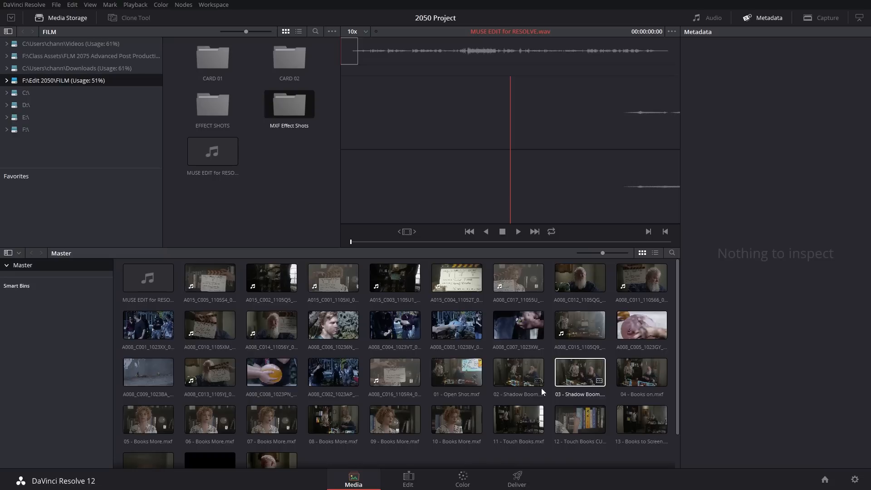
- Import MUSE EDIT for RESOLVE.xml from F:\Edit 2050\FILM as a timeline, with automatic import of source clips into the media pool turned off
left_click_drag(678, 350, 696, 385)
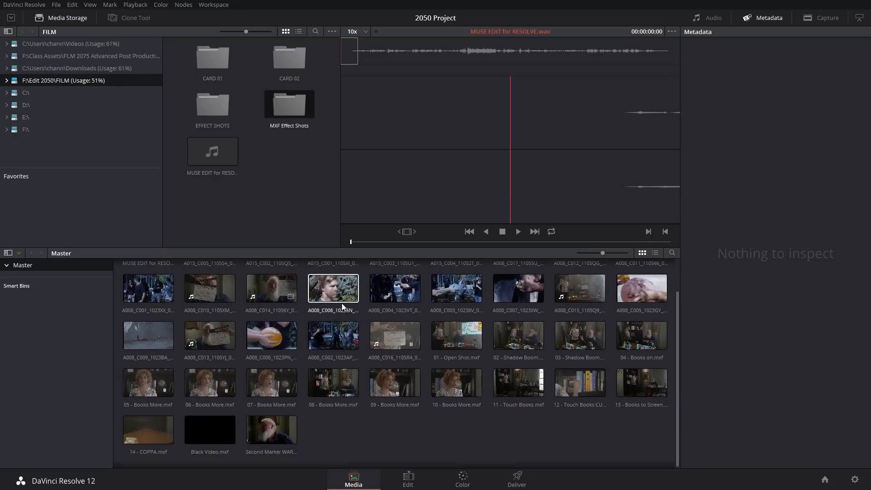
scroll(571, 381, "up", 2)
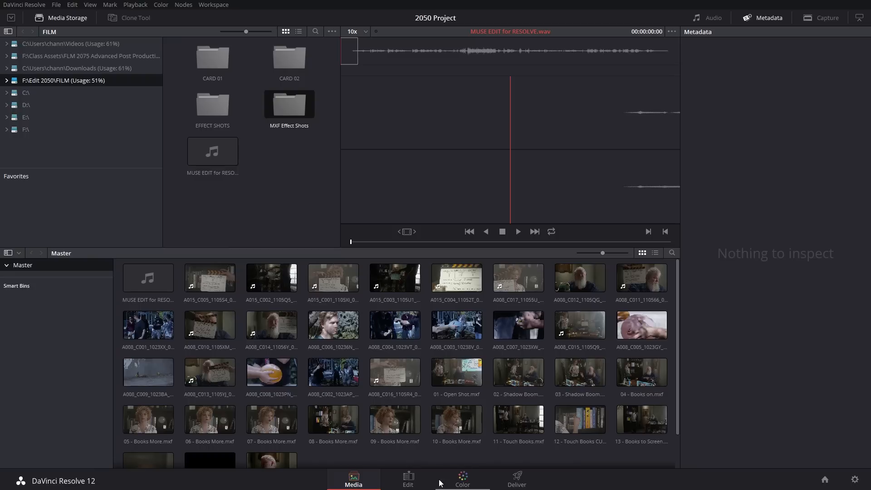
left_click(410, 479)
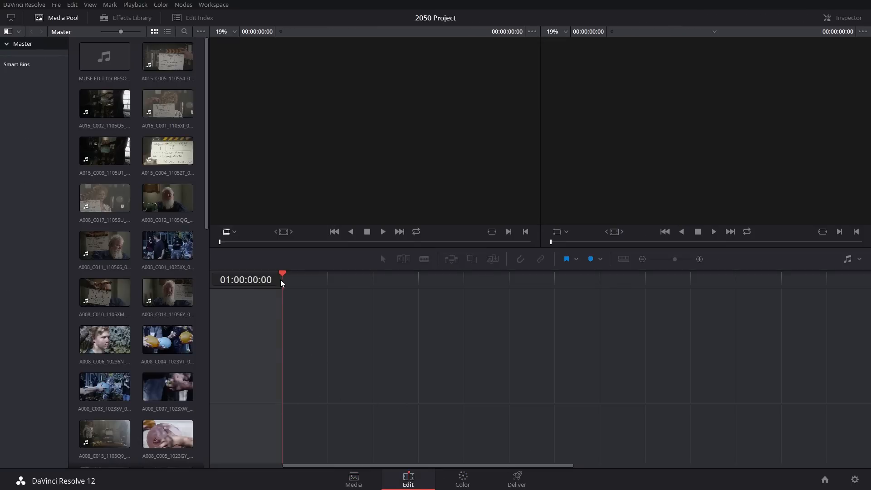
left_click(60, 5)
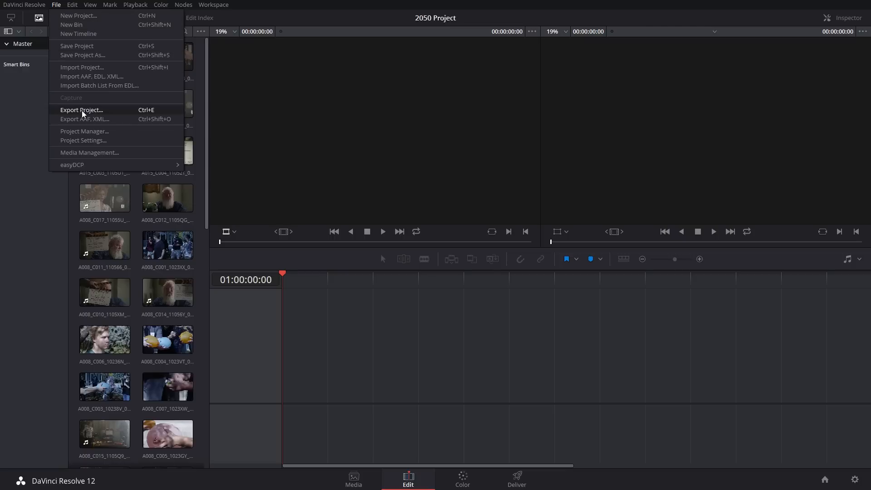
left_click(88, 76)
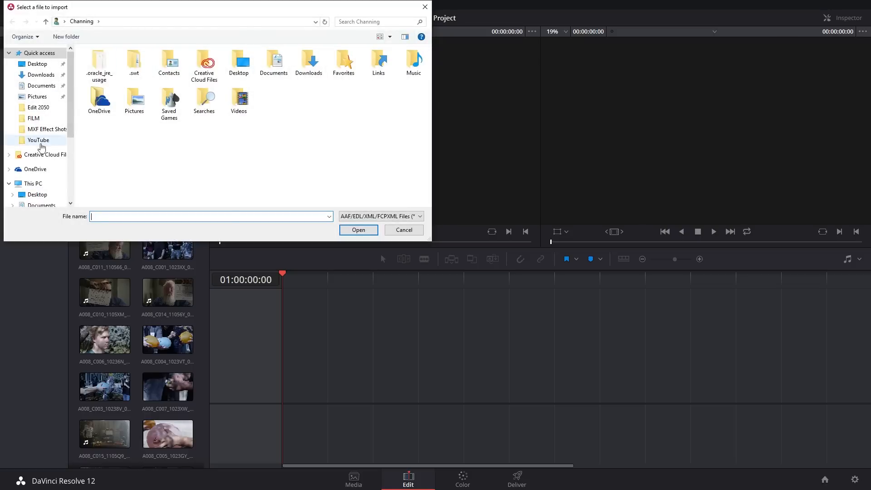
left_click(47, 108)
double_click(122, 106)
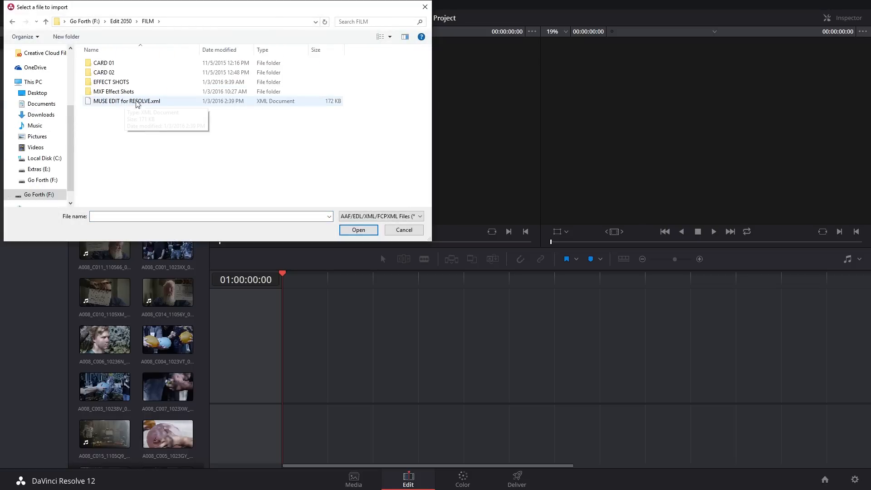
double_click(122, 103)
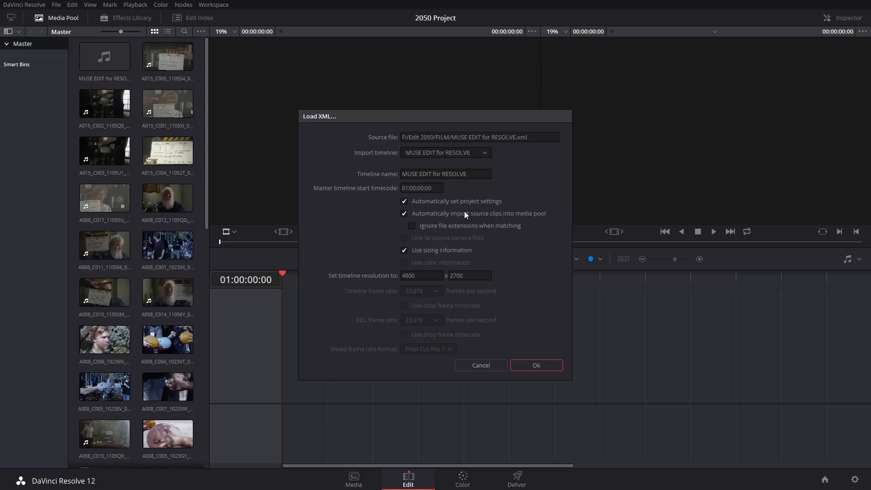
left_click(404, 213)
left_click(536, 366)
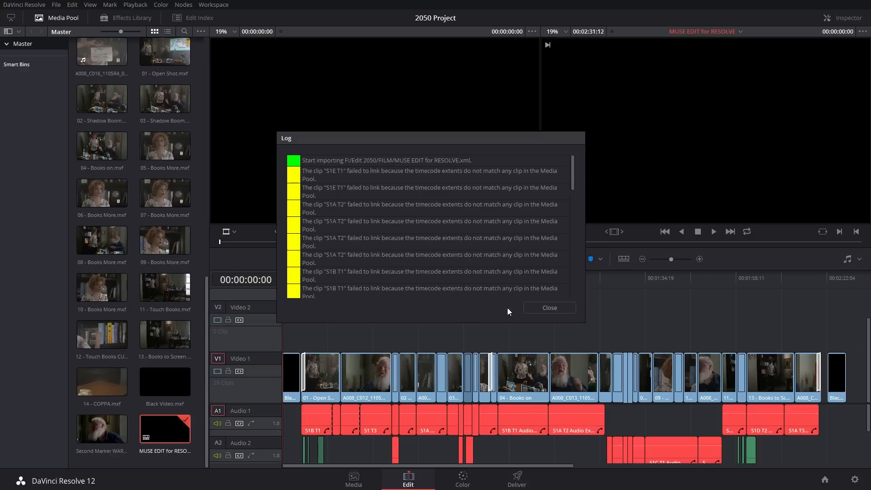
- Read through the XML import log for clips that failed to link, and close it
scroll(437, 244, "down", 4)
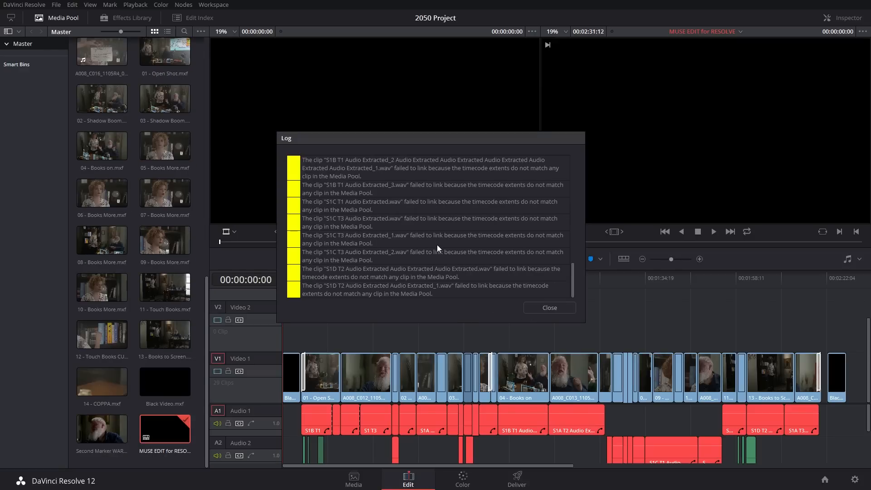
scroll(437, 244, "up", 5)
scroll(361, 187, "down", 10)
left_click(549, 309)
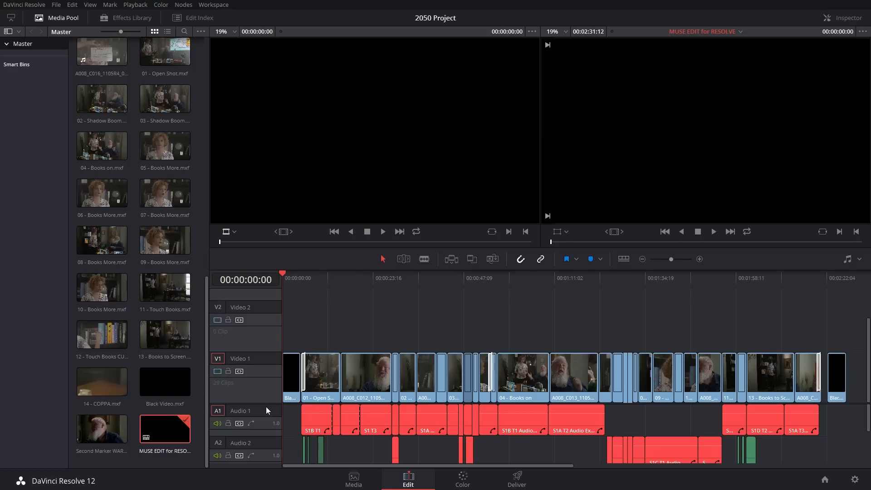
- Lock the Video 1 track and delete all audio clips from the MUSE EDIT for RESOLVE timeline
scroll(260, 402, "down", 3)
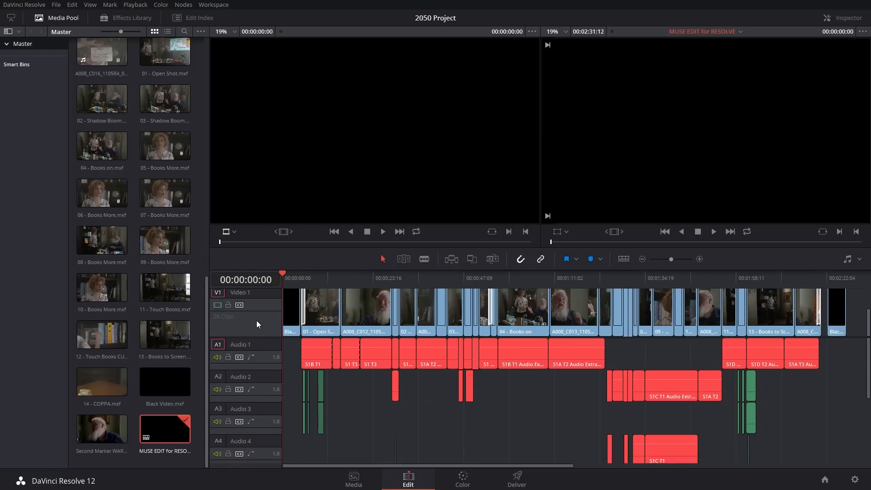
left_click(229, 306)
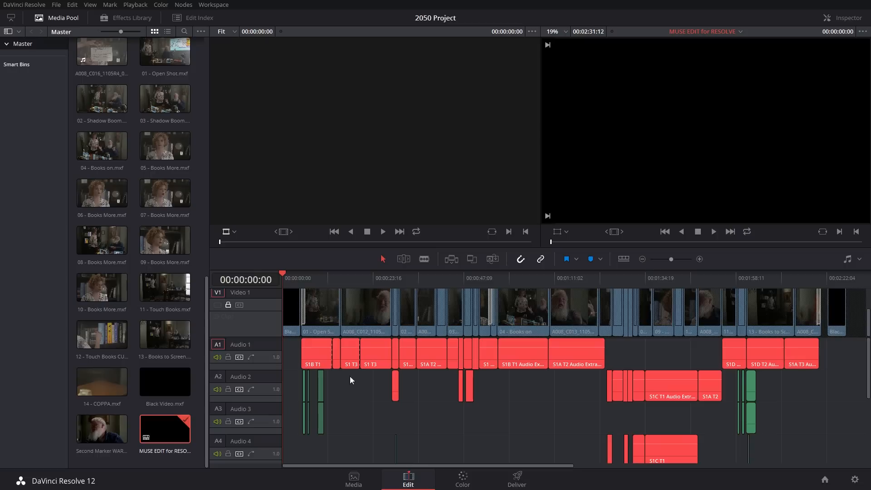
key("ctrl+a")
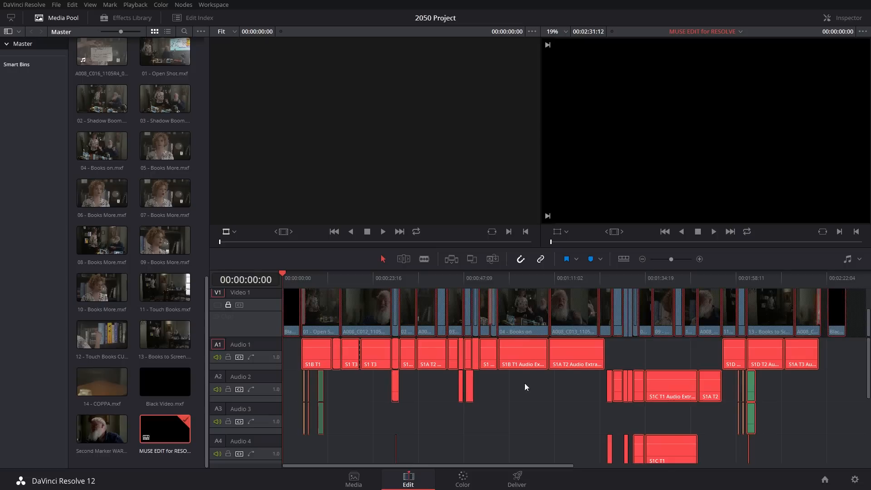
key("Delete")
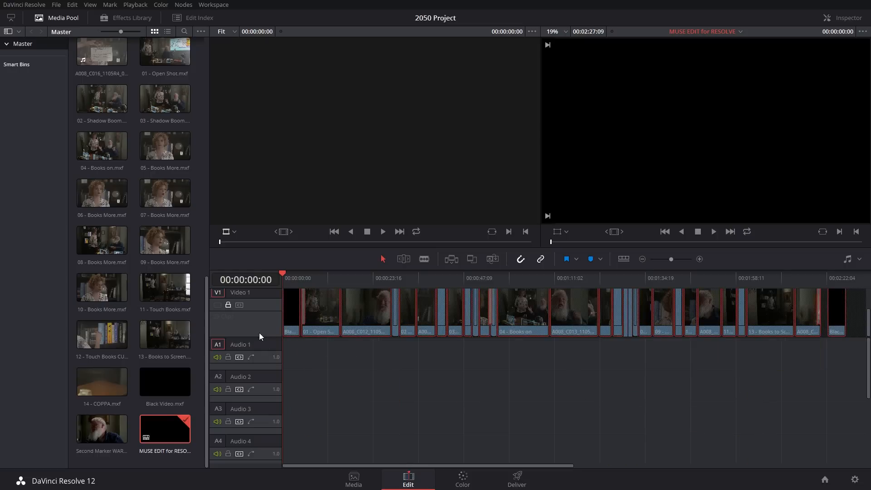
- Unlock the Video 1 track and place MUSE EDIT for RESOLVE.wav on Audio 1 at the start of the timeline
scroll(248, 336, "up", 1)
left_click(228, 335)
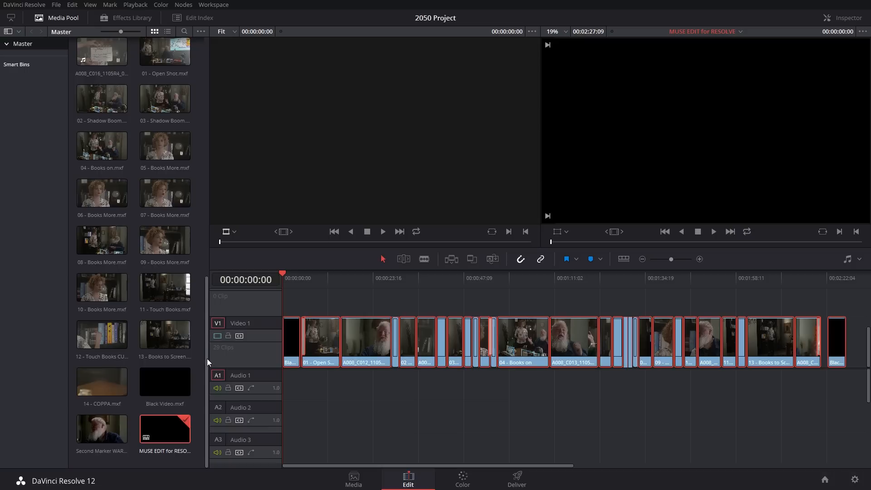
left_click_drag(207, 357, 208, 110)
left_click_drag(113, 70, 287, 388)
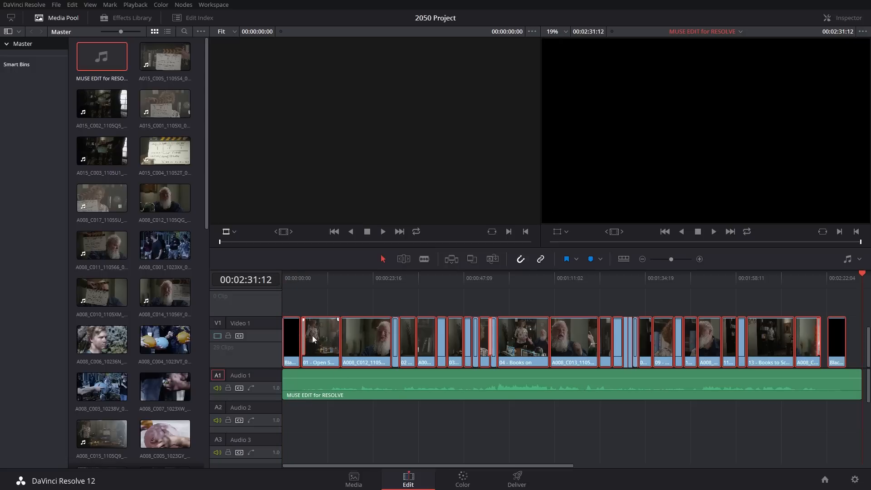
- Review the imported shots by scrubbing through the timeline and its color grading view, ending at 00:00:48:09
left_click_drag(331, 277, 429, 283)
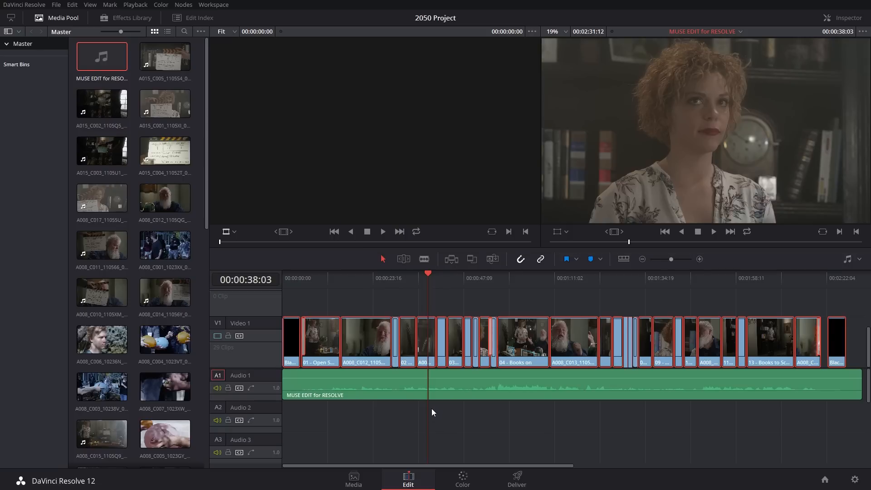
left_click(473, 485)
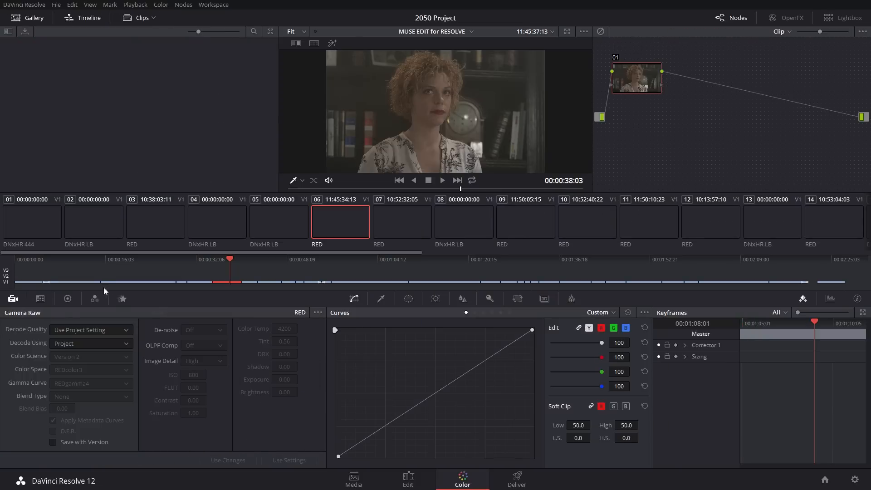
left_click(61, 260)
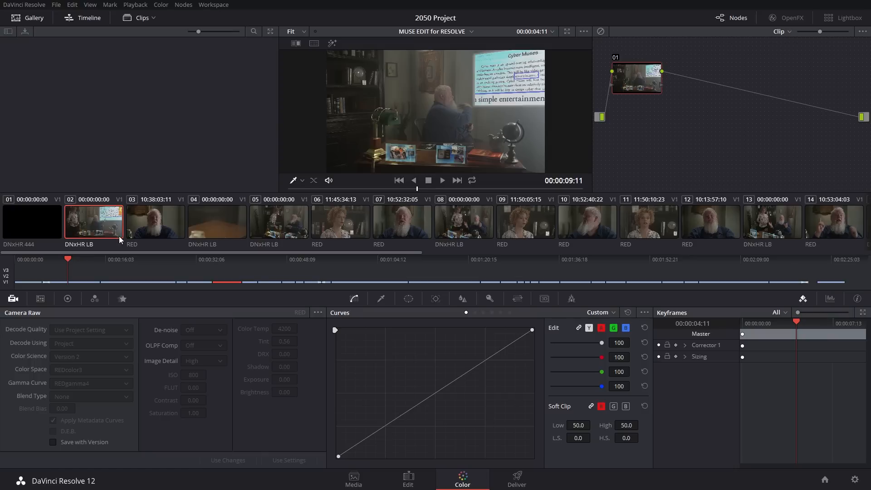
left_click_drag(78, 257, 304, 282)
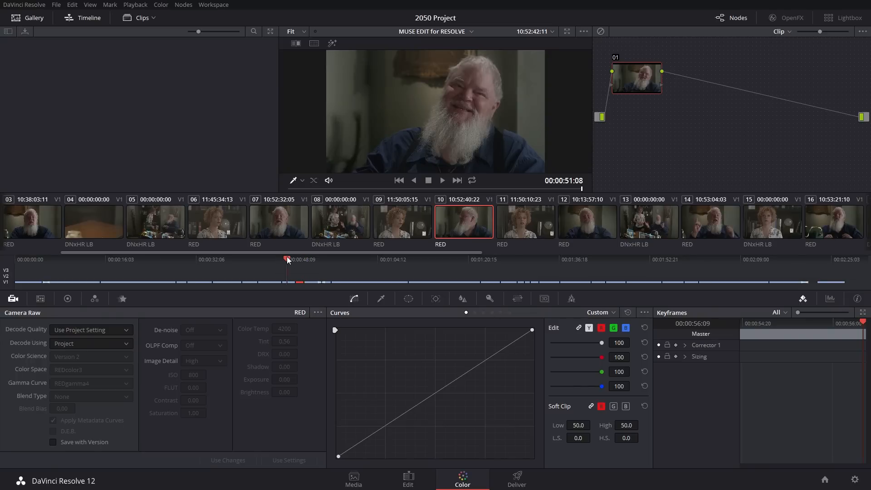
left_click(286, 257)
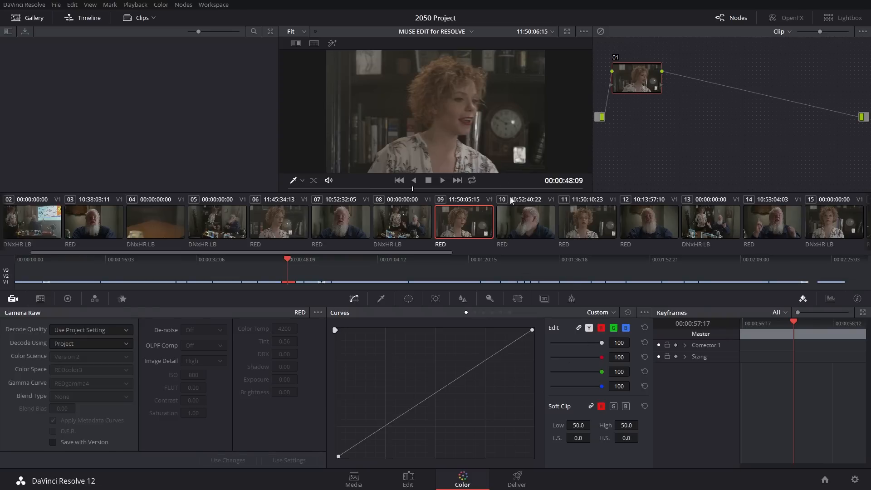
- Inspect the transform settings of the A015_C001_1105XI_001 clip and compare them with the adjacent A008_C013_1105YJ_001 clip in the edit timeline
left_click(420, 483)
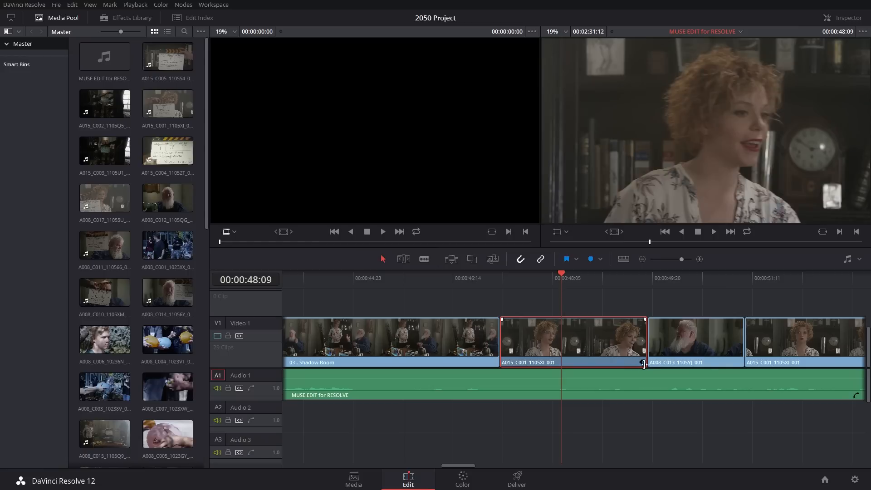
left_click(834, 19)
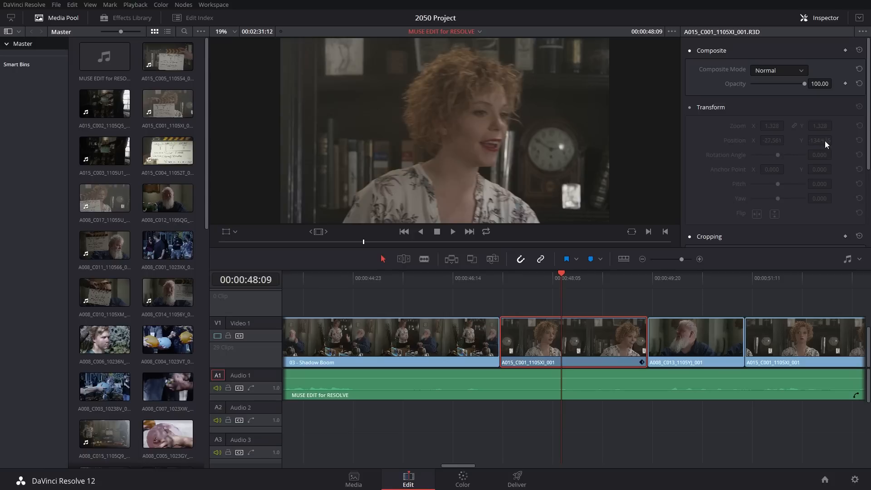
left_click(678, 278)
left_click(686, 355)
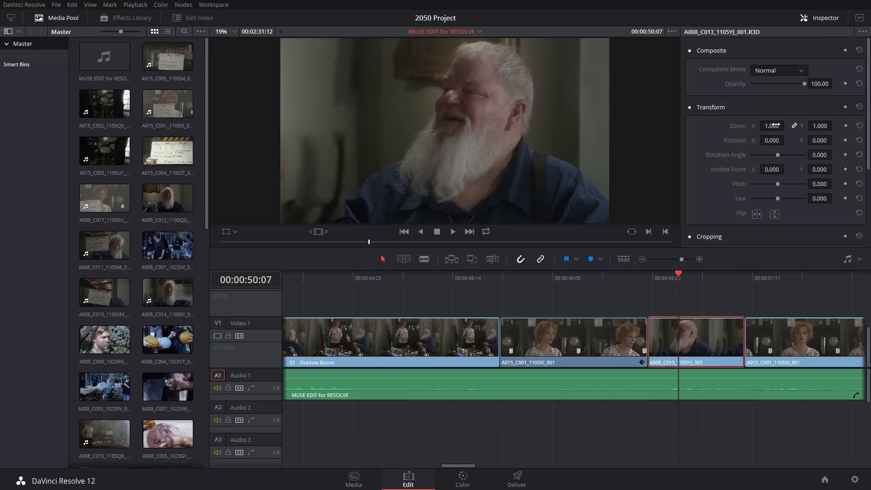
left_click(620, 281)
left_click(614, 334)
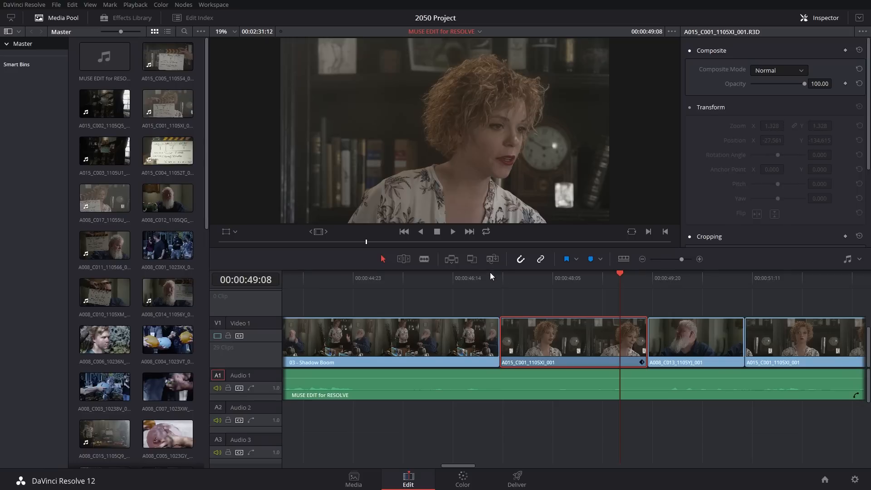
left_click(595, 275)
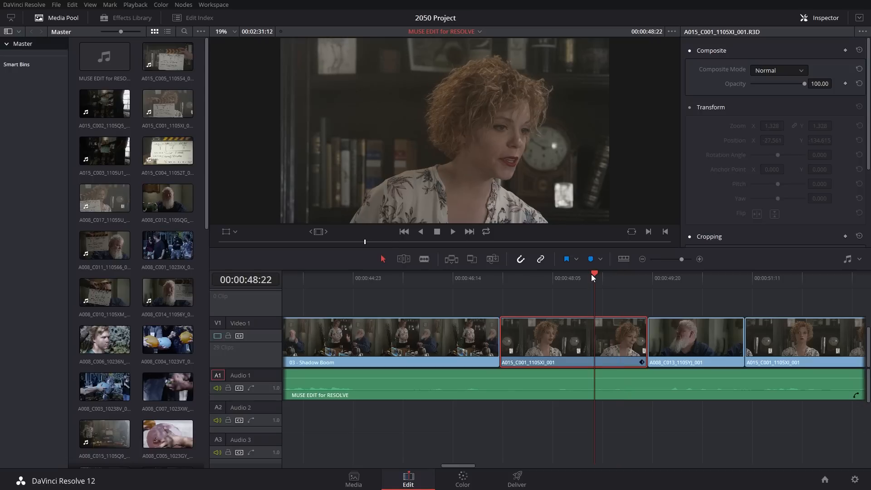
- Shape a gentle S-curve on clip 05 in color grading, with raised highlights and slightly lowered shadows
left_click(463, 479)
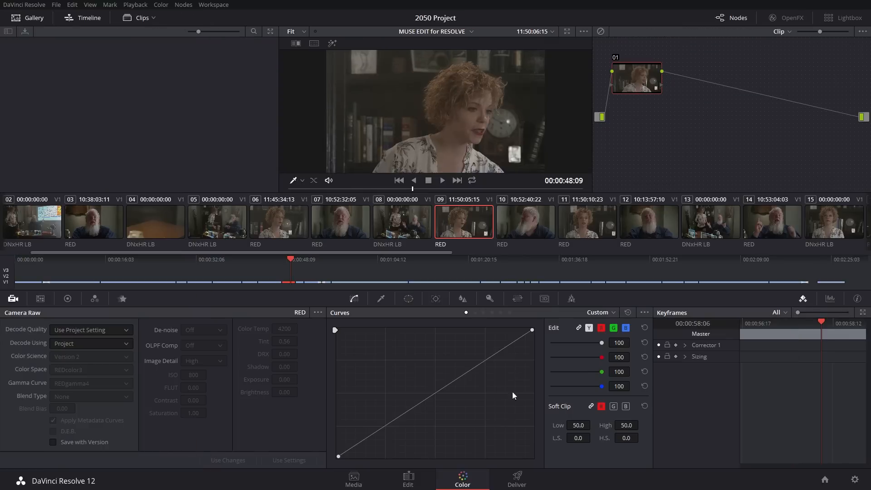
left_click(218, 226)
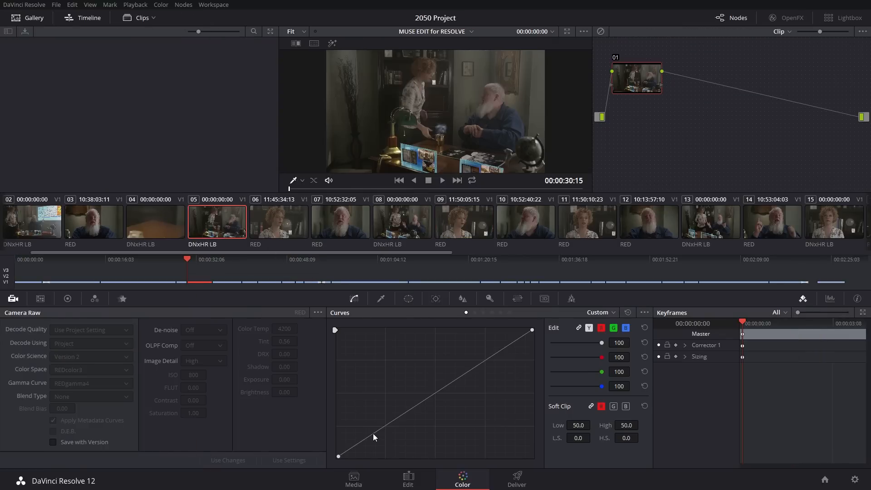
left_click_drag(374, 434, 377, 435)
left_click_drag(462, 376, 459, 367)
left_click_drag(384, 436, 386, 428)
- Shift the Gamma color balance of clip 05 slightly toward blue, to a blue value of 0.01
left_click(68, 299)
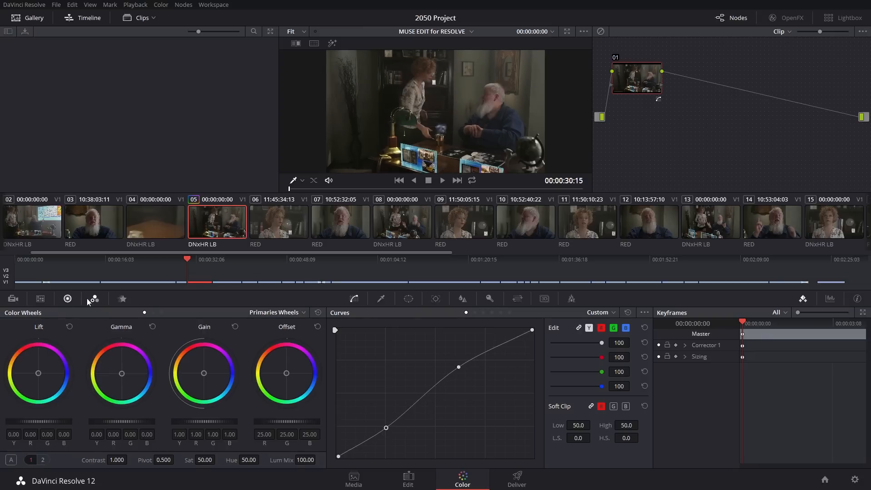
left_click(94, 299)
left_click(68, 299)
left_click_drag(153, 388, 135, 377)
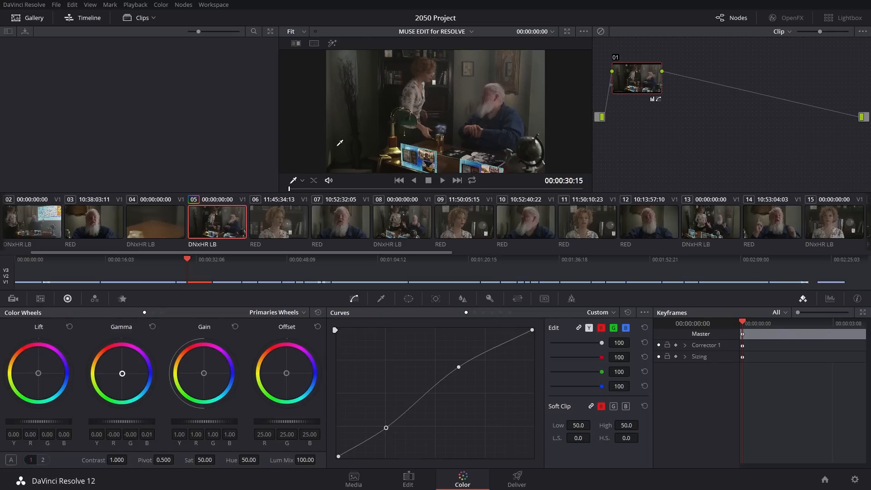